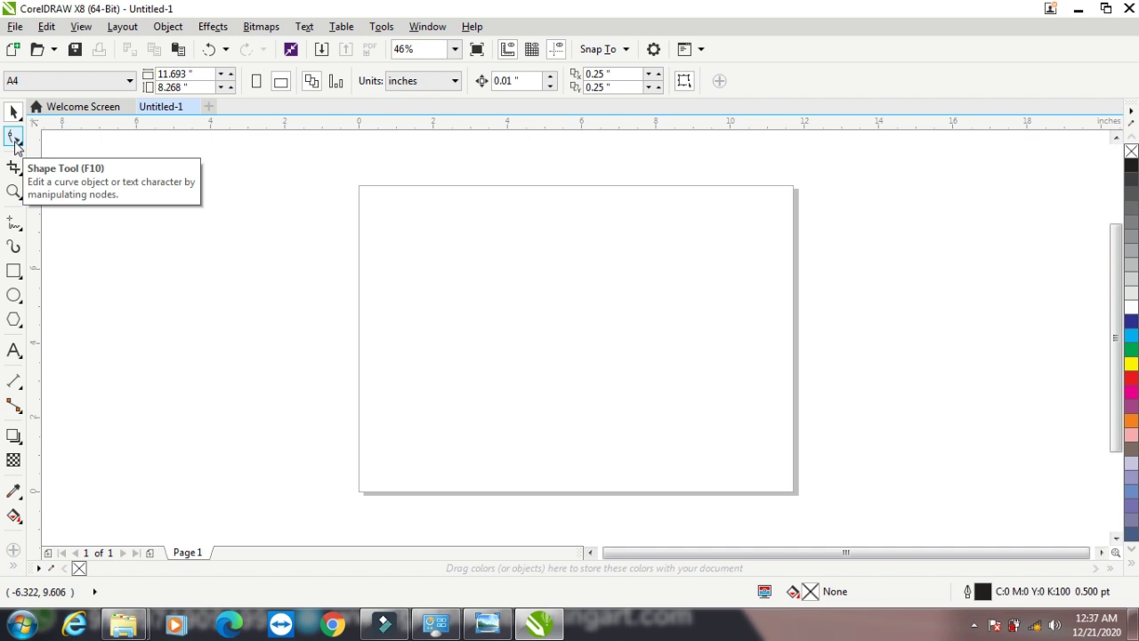
# Draw a rectangle about 7.1 by 4.3 inches on the page
pyautogui.moveTo(16, 142); pyautogui.dragTo(55, 140)
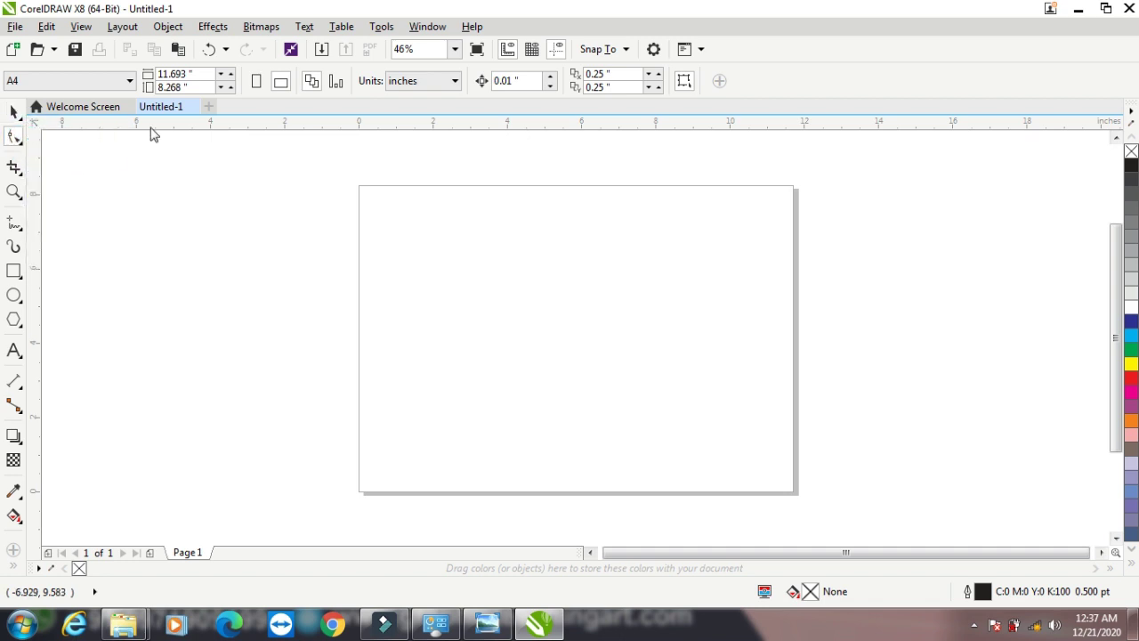
pyautogui.click(13, 270)
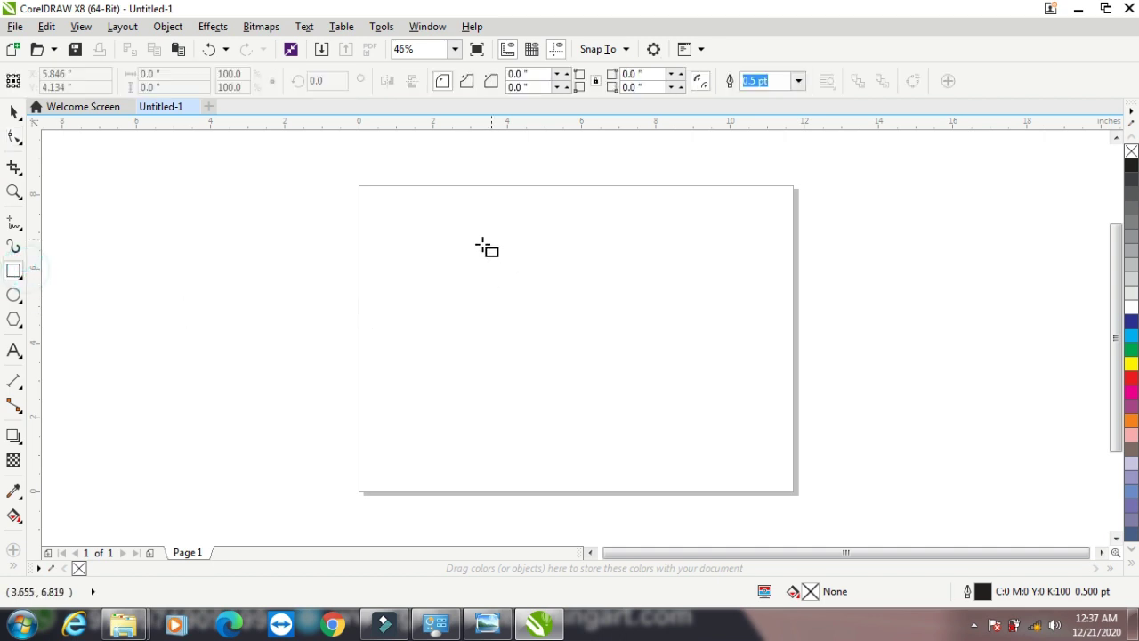
pyautogui.moveTo(412, 239); pyautogui.dragTo(676, 399)
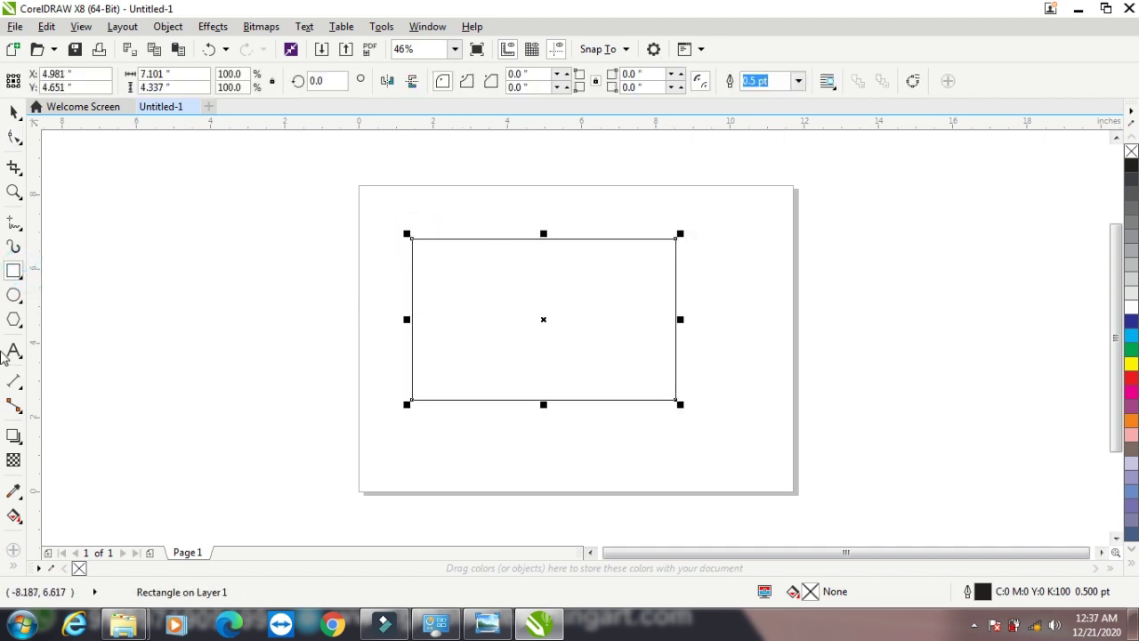
# Try rounding all four rectangle corners by about 0.49 inches with the scalloped and chamfered styles, finishing with square corners in the round style
pyautogui.click(13, 136)
pyautogui.moveTo(411, 239); pyautogui.dragTo(410, 260)
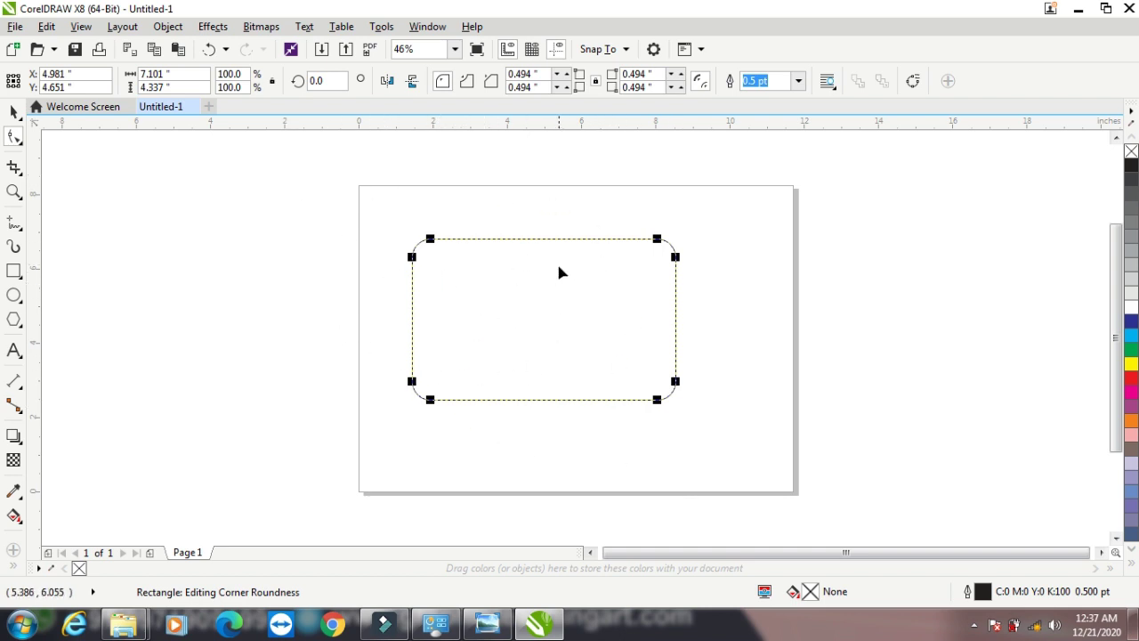
pyautogui.click(466, 81)
pyautogui.click(490, 82)
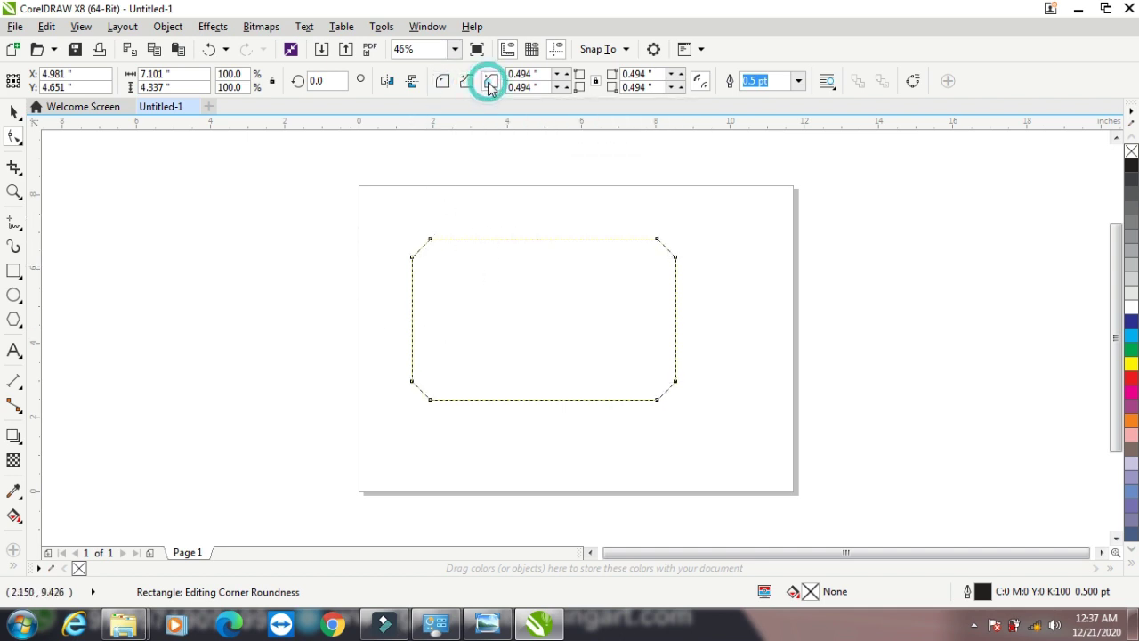
pyautogui.click(442, 82)
pyautogui.moveTo(412, 259); pyautogui.dragTo(414, 234)
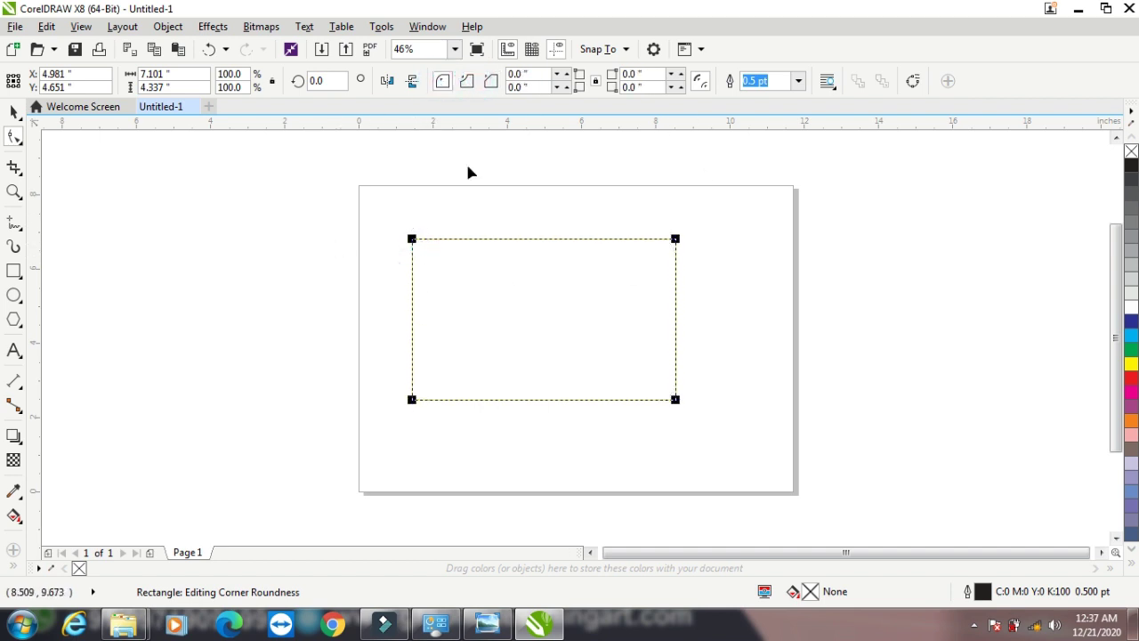
# Set only the rectangle's top-left corner radius to 0.35 inches
pyautogui.click(386, 198)
pyautogui.click(569, 76)
pyautogui.click(569, 75)
pyautogui.click(569, 75)
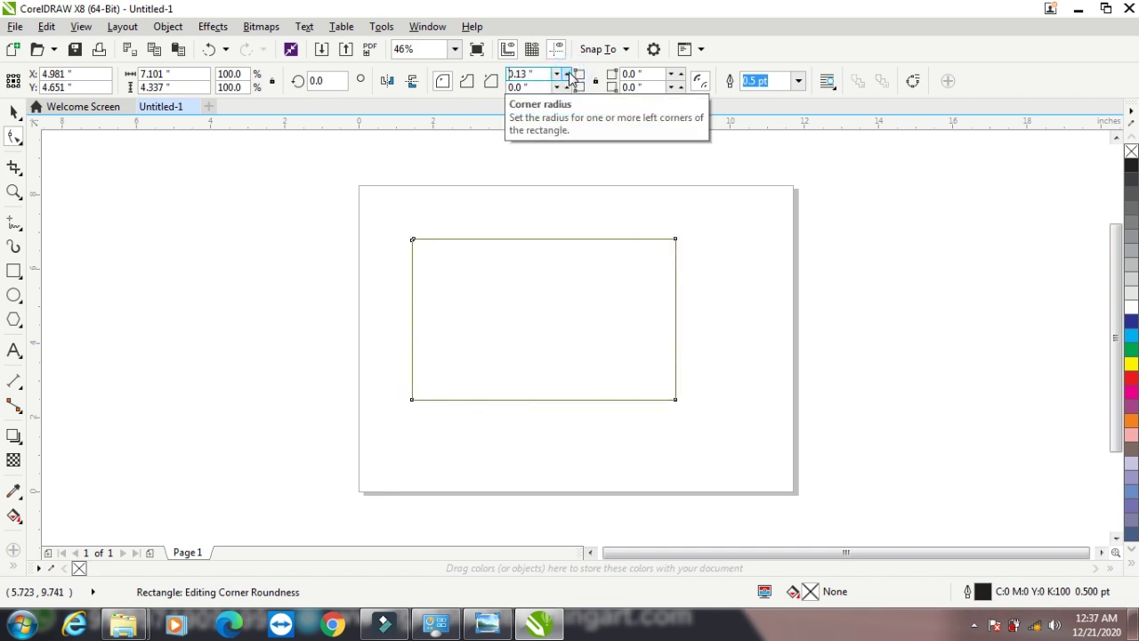
pyautogui.click(570, 75)
pyautogui.click(570, 75)
pyautogui.click(569, 76)
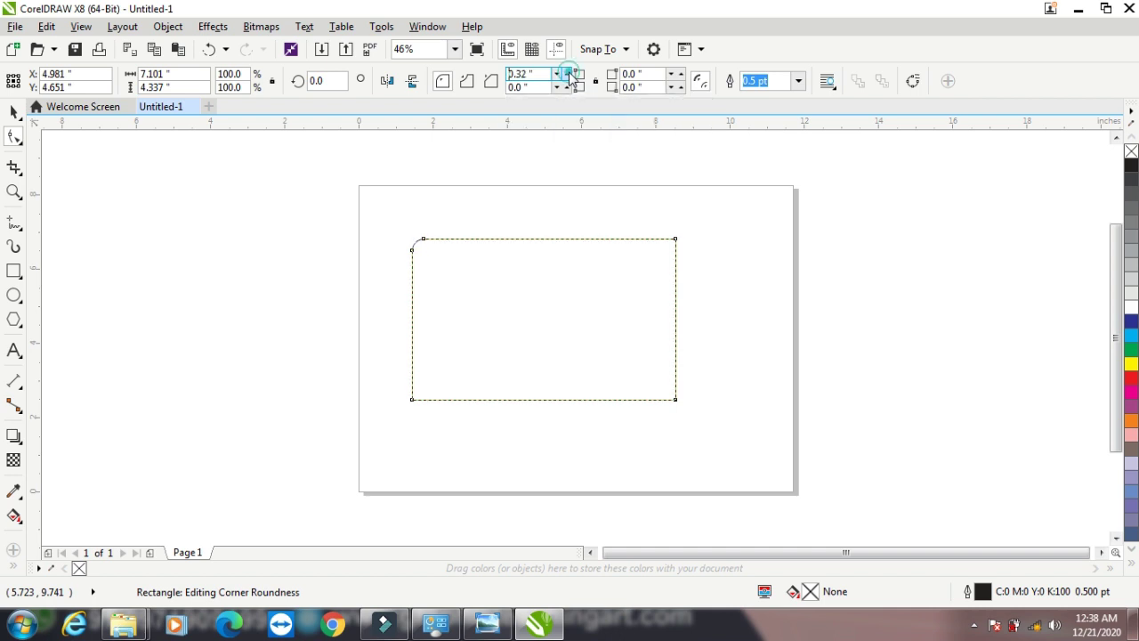
pyautogui.click(569, 75)
pyautogui.click(570, 76)
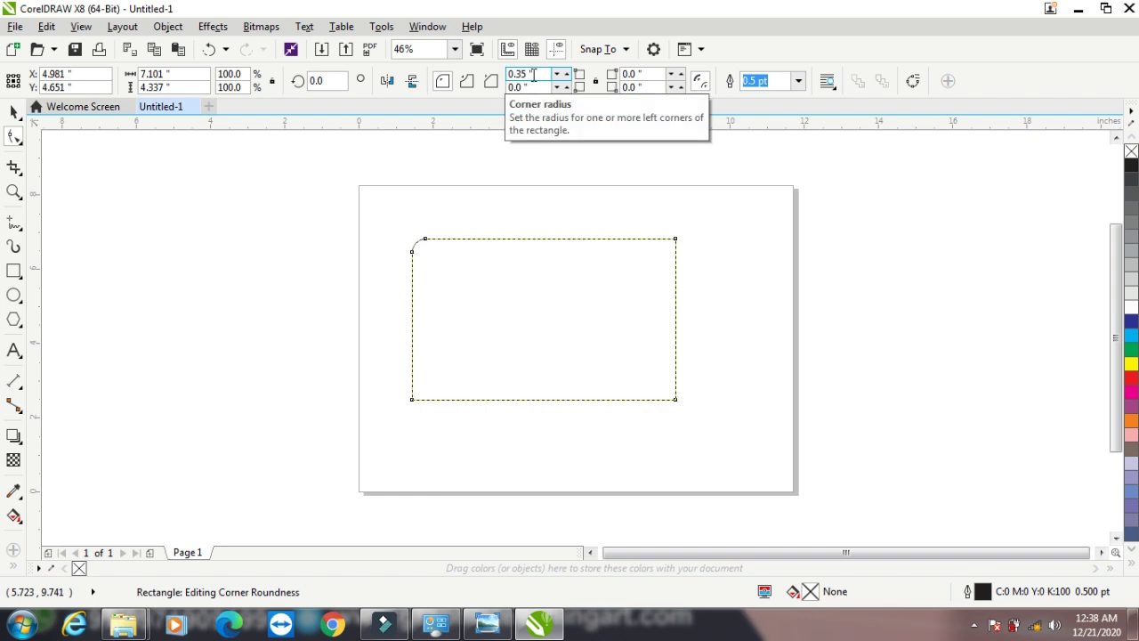
# Set the rectangle's bottom-right corner radius to 0.35 inches
pyautogui.click(632, 86)
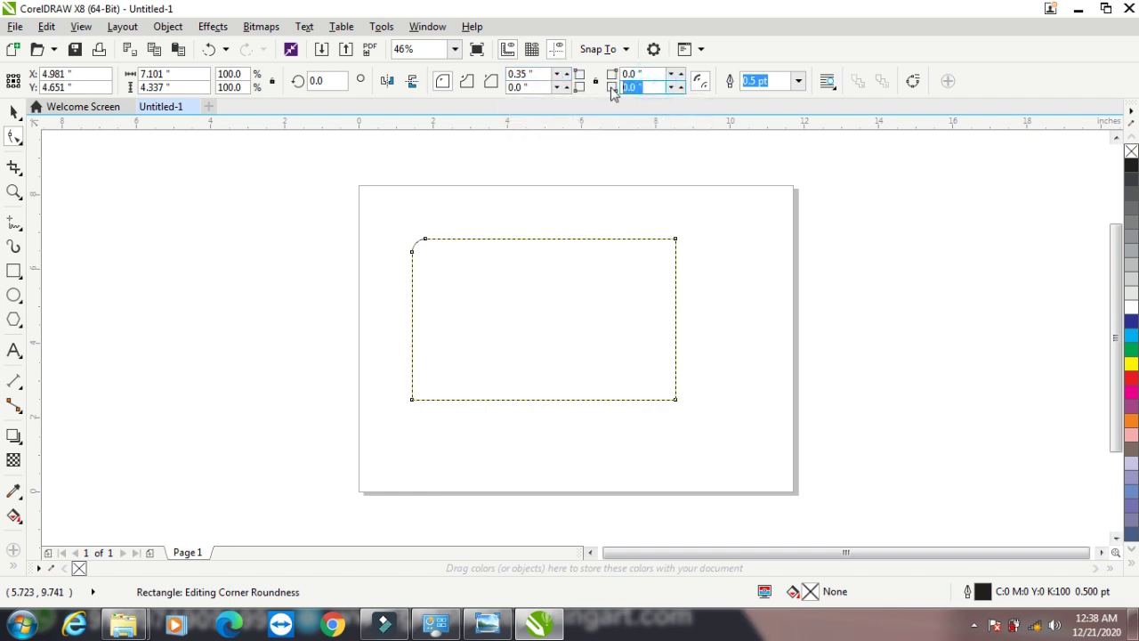
pyautogui.write('0')
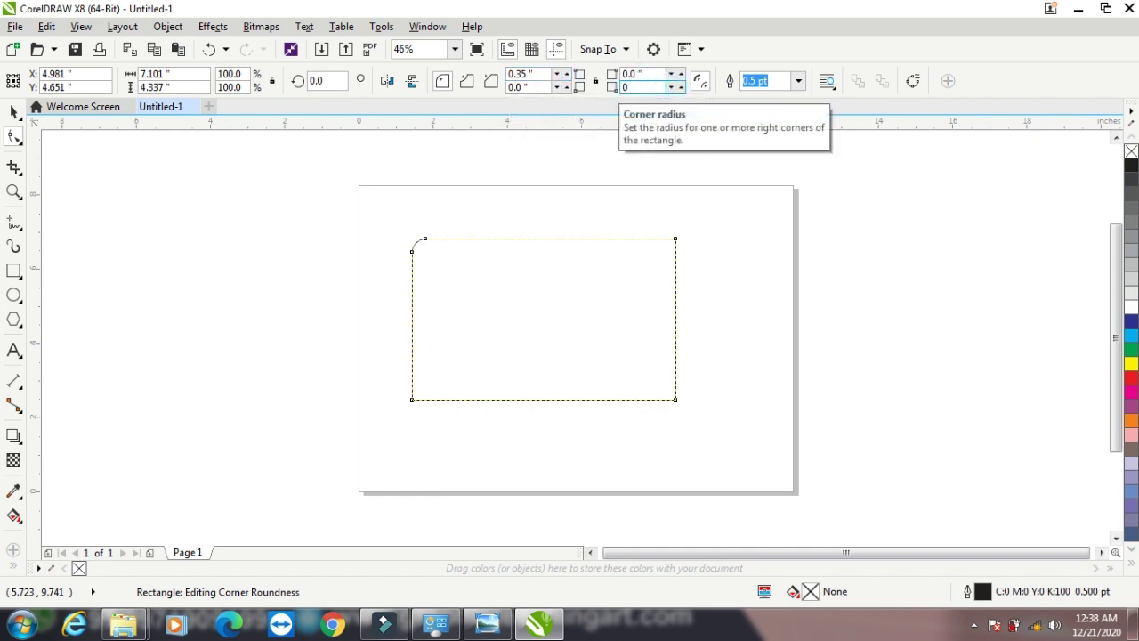
pyautogui.write('.35')
pyautogui.press('Return')
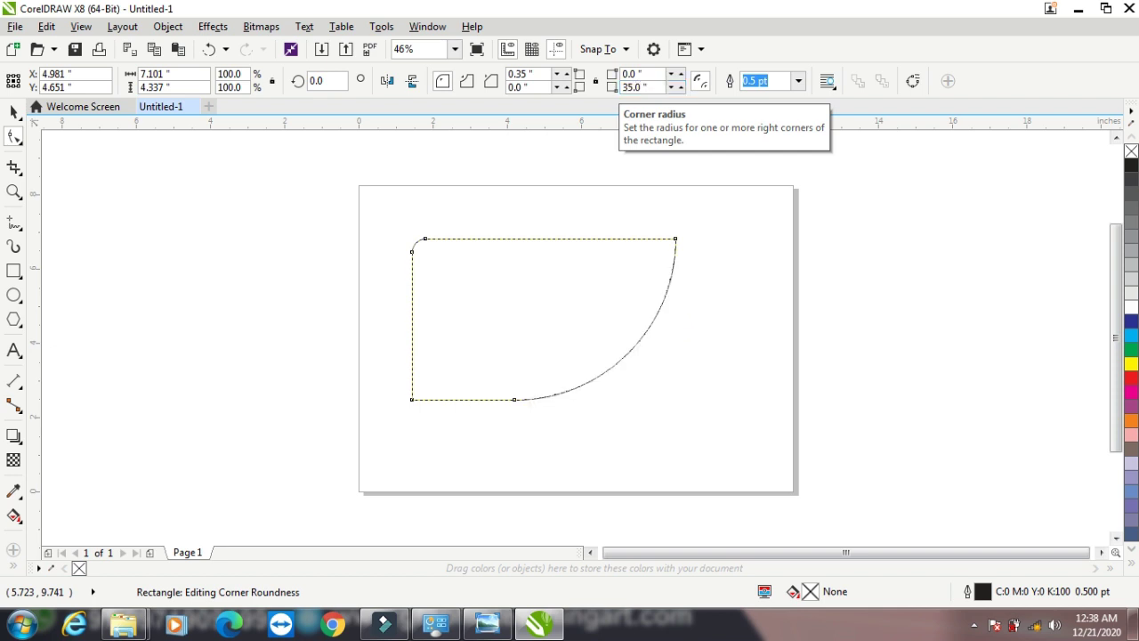
pyautogui.doubleClick(648, 86)
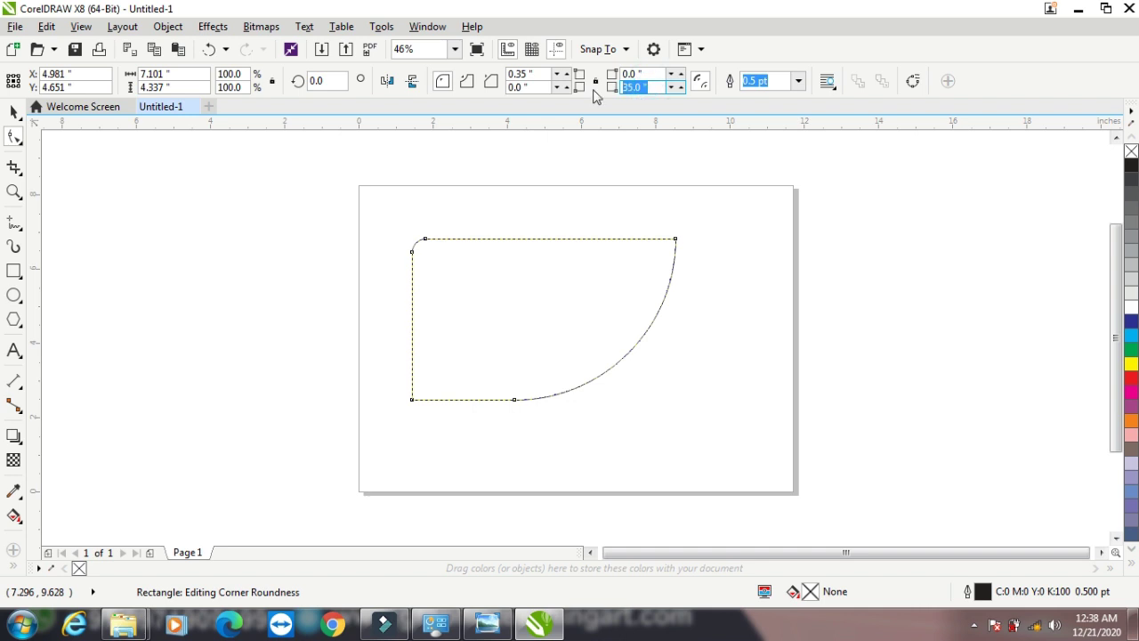
pyautogui.write('0.35')
pyautogui.press('Return')
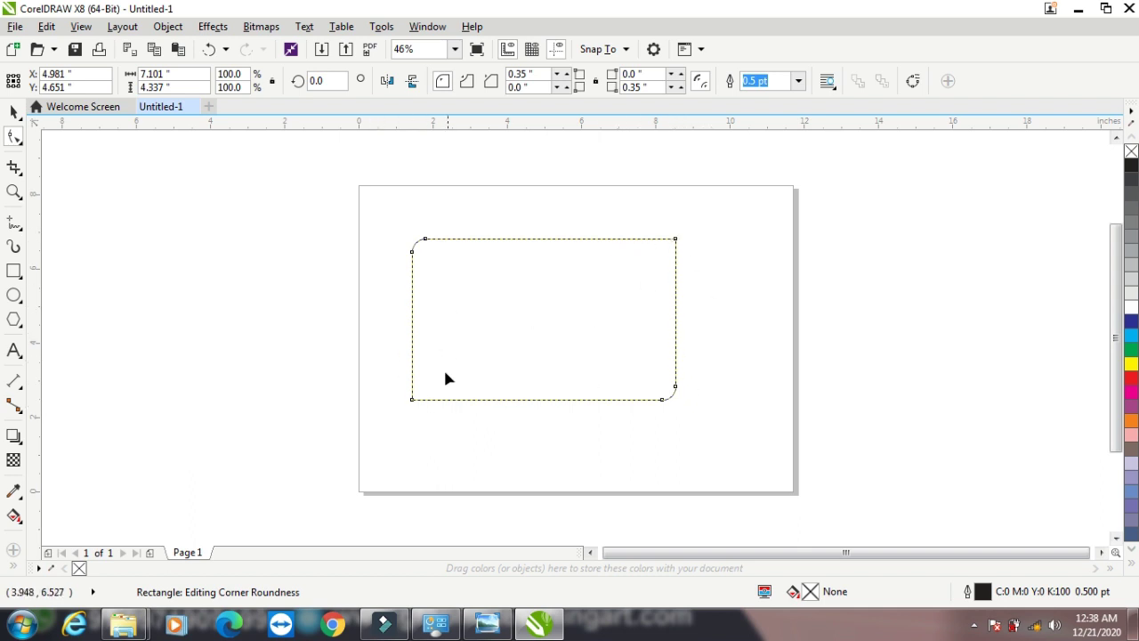
# Convert the rectangle to curves and switch to node editing with the Shape tool
pyautogui.click(14, 111)
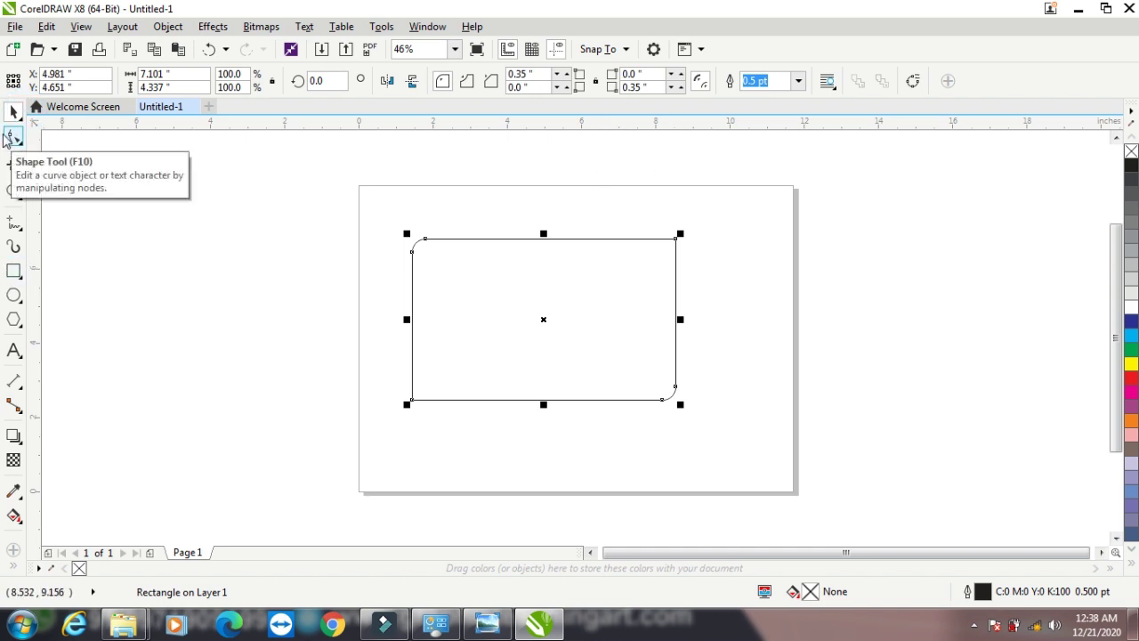
pyautogui.click(914, 81)
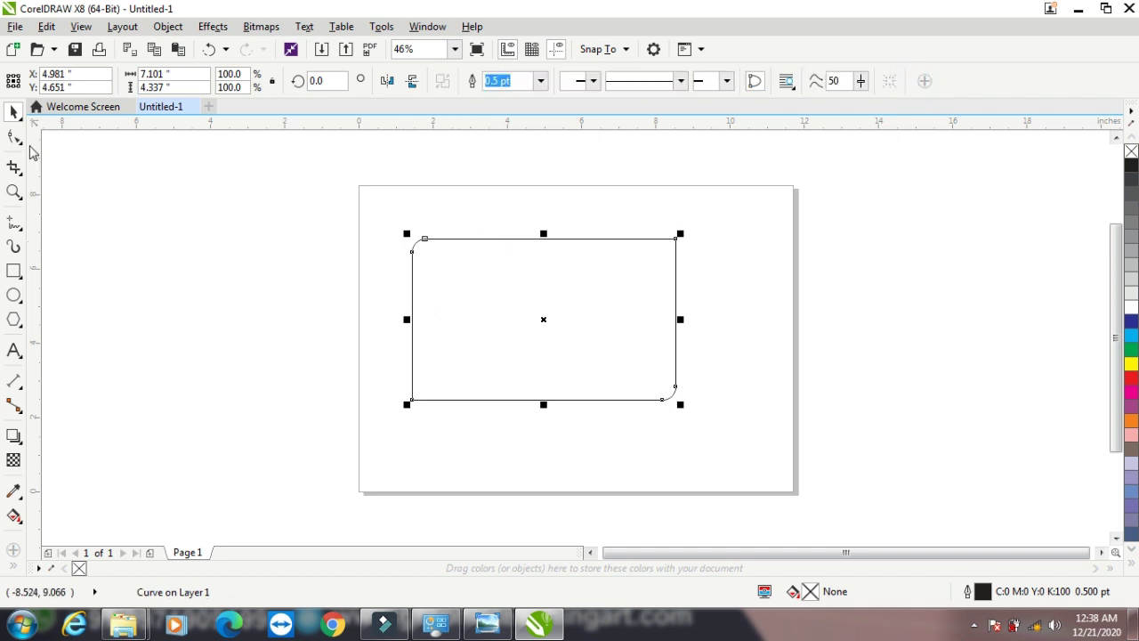
pyautogui.click(14, 139)
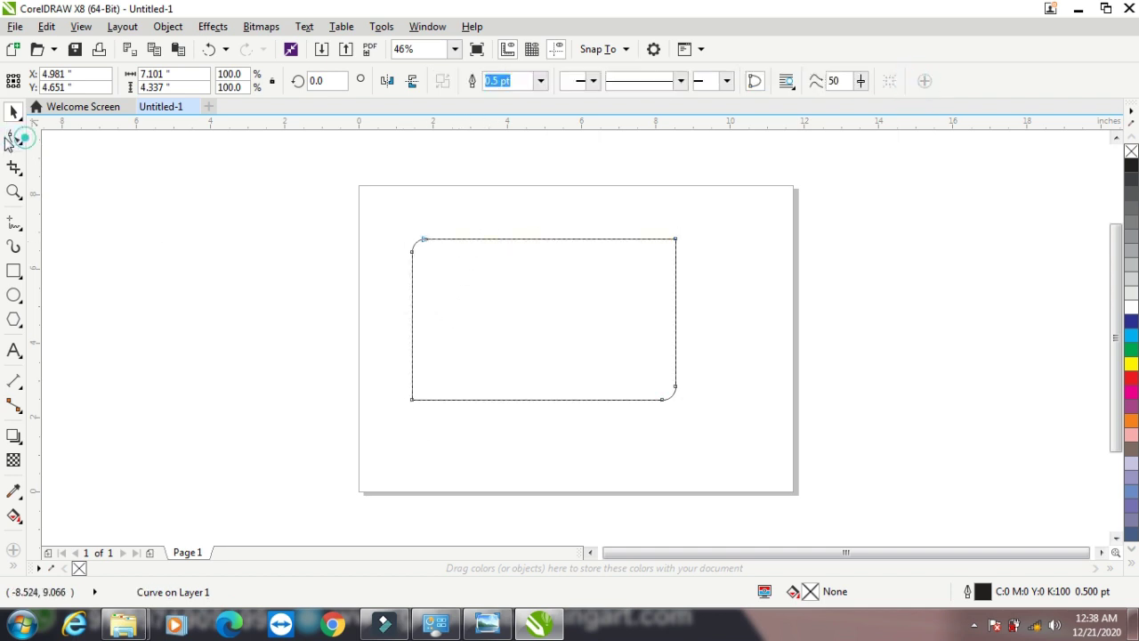
# Add a node on the top edge, pull it down about 1.2 inches into a V shape, and delete the node
pyautogui.rightClick(515, 240)
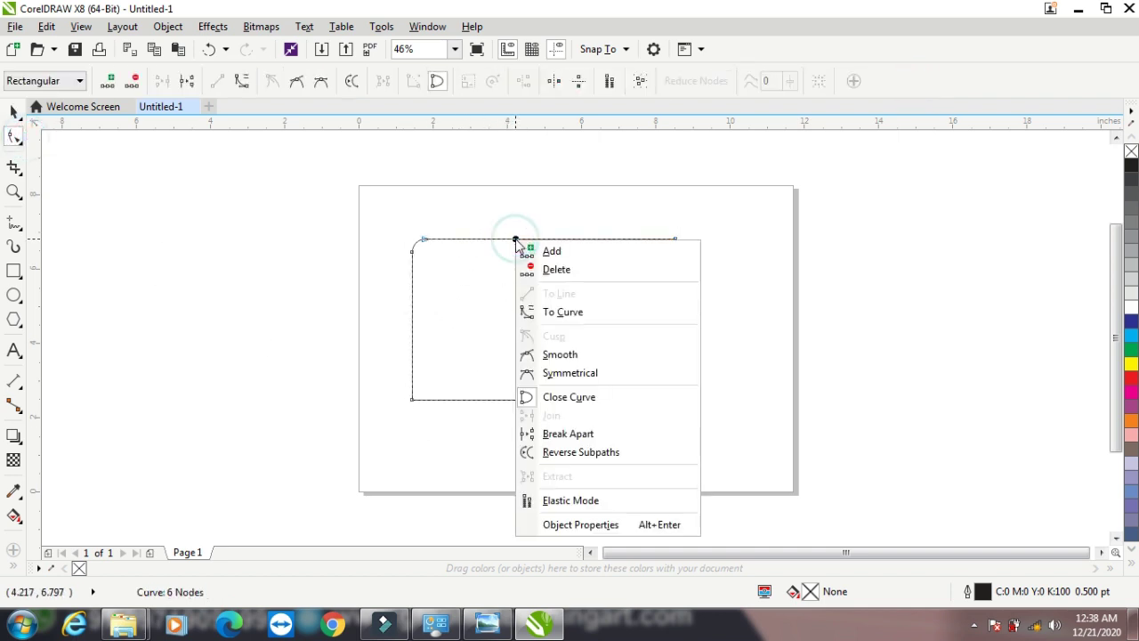
pyautogui.click(573, 255)
pyautogui.moveTo(516, 240); pyautogui.dragTo(519, 283)
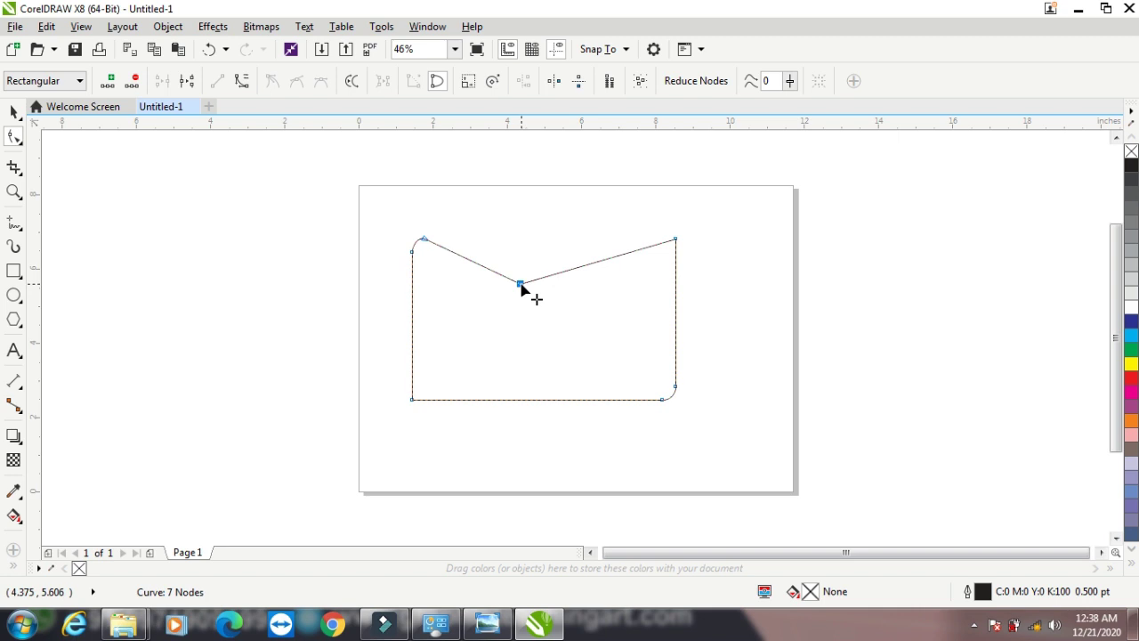
pyautogui.rightClick(521, 286)
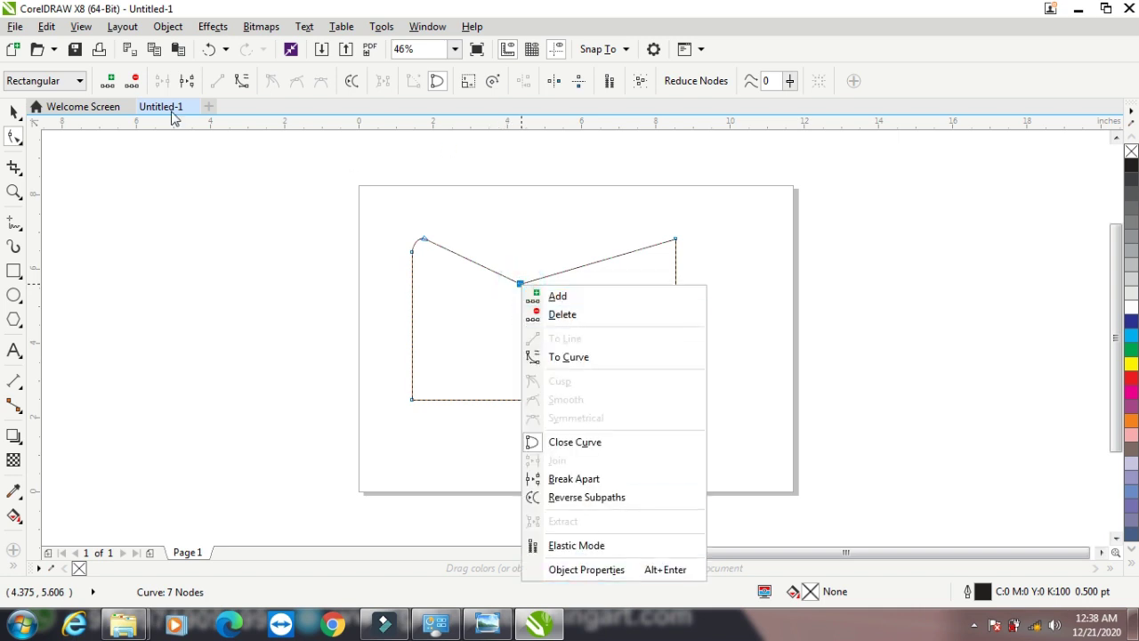
pyautogui.click(132, 87)
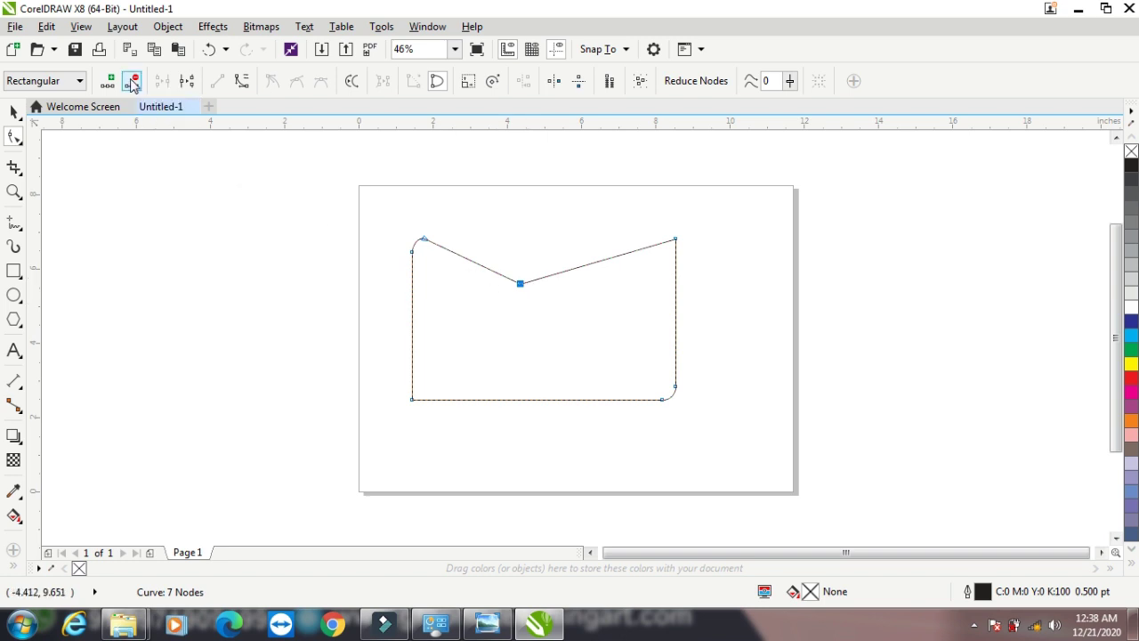
pyautogui.click(131, 81)
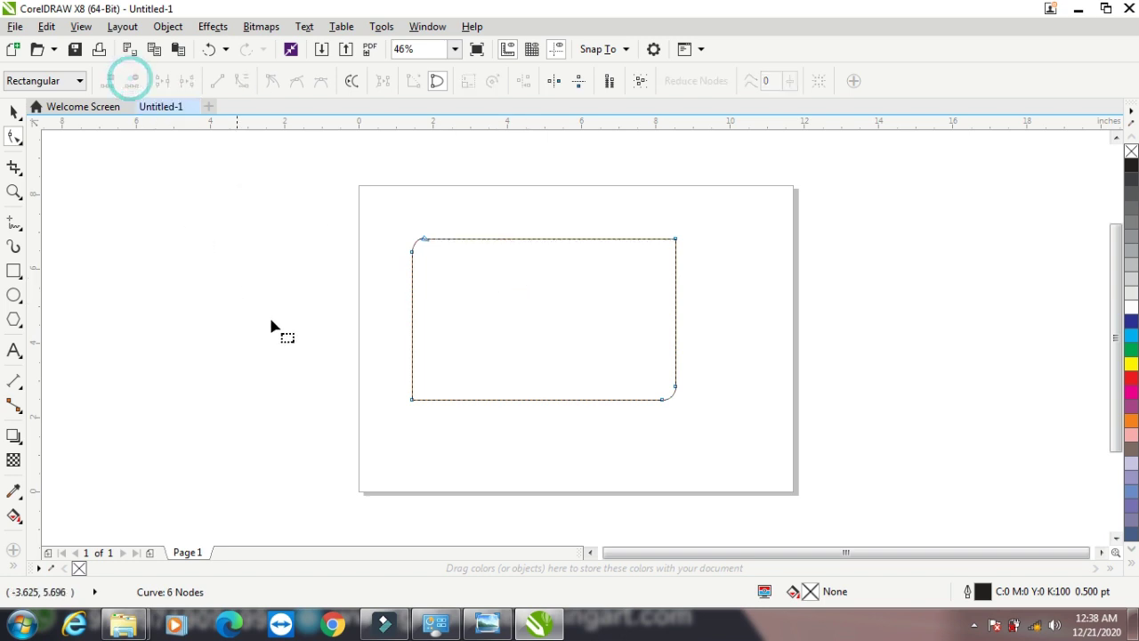
# Try converting the top edge to a curve bent into an S shape, and restore it to a straight line
pyautogui.rightClick(494, 240)
pyautogui.click(558, 311)
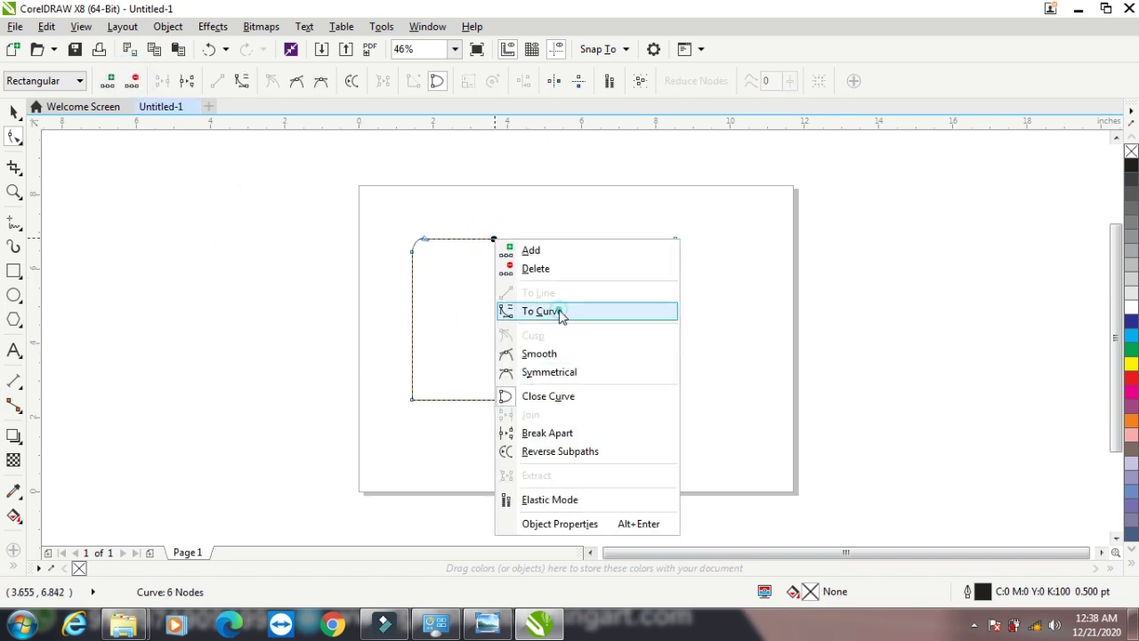
pyautogui.moveTo(592, 239); pyautogui.dragTo(585, 348)
pyautogui.moveTo(508, 238); pyautogui.dragTo(518, 206)
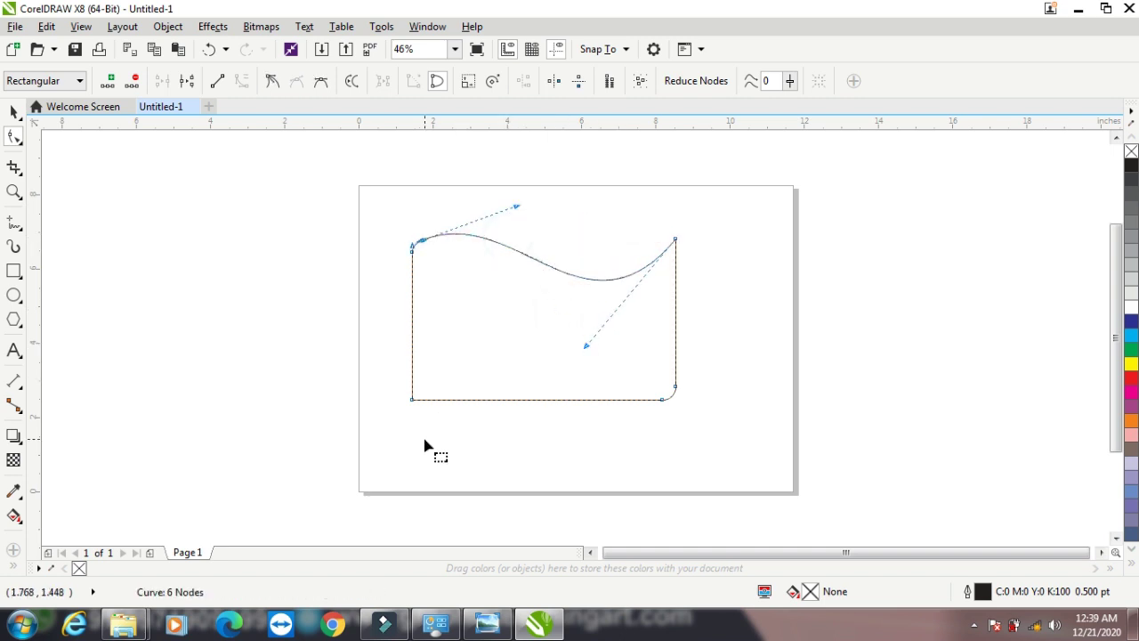
pyautogui.rightClick(499, 245)
pyautogui.click(540, 307)
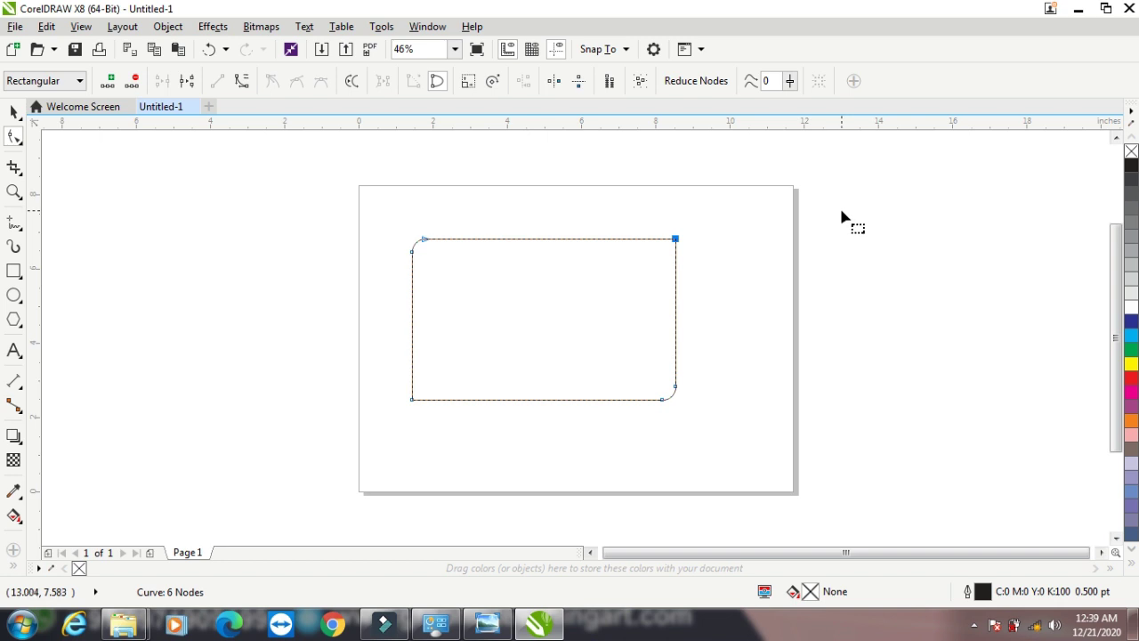
# Break the outline apart near the middle of its left and right edges
pyautogui.rightClick(413, 315)
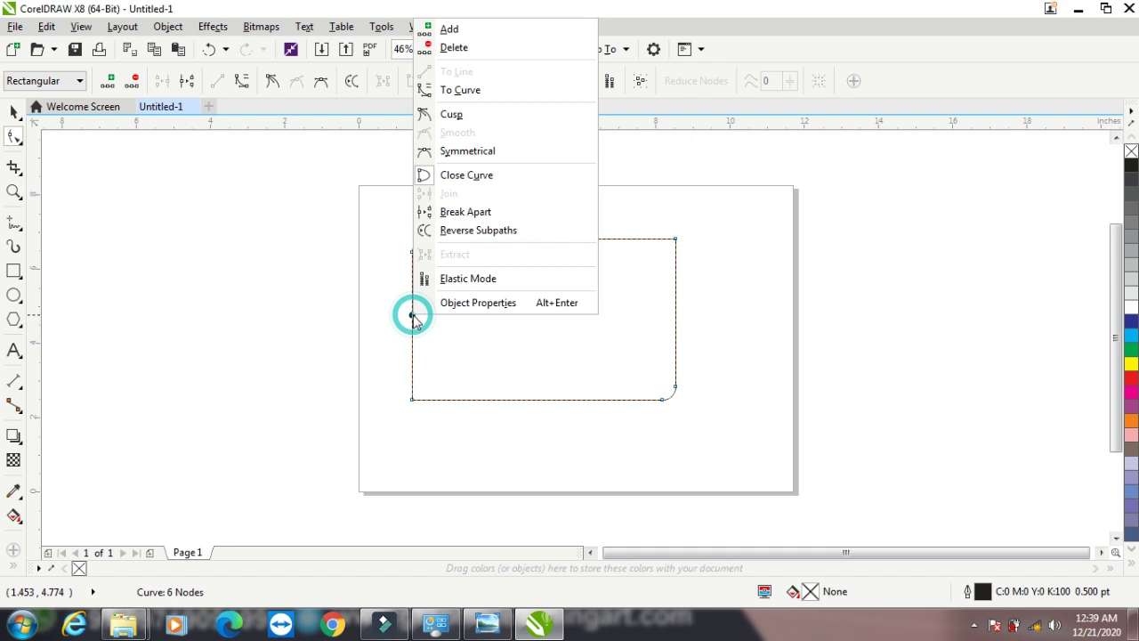
pyautogui.click(483, 214)
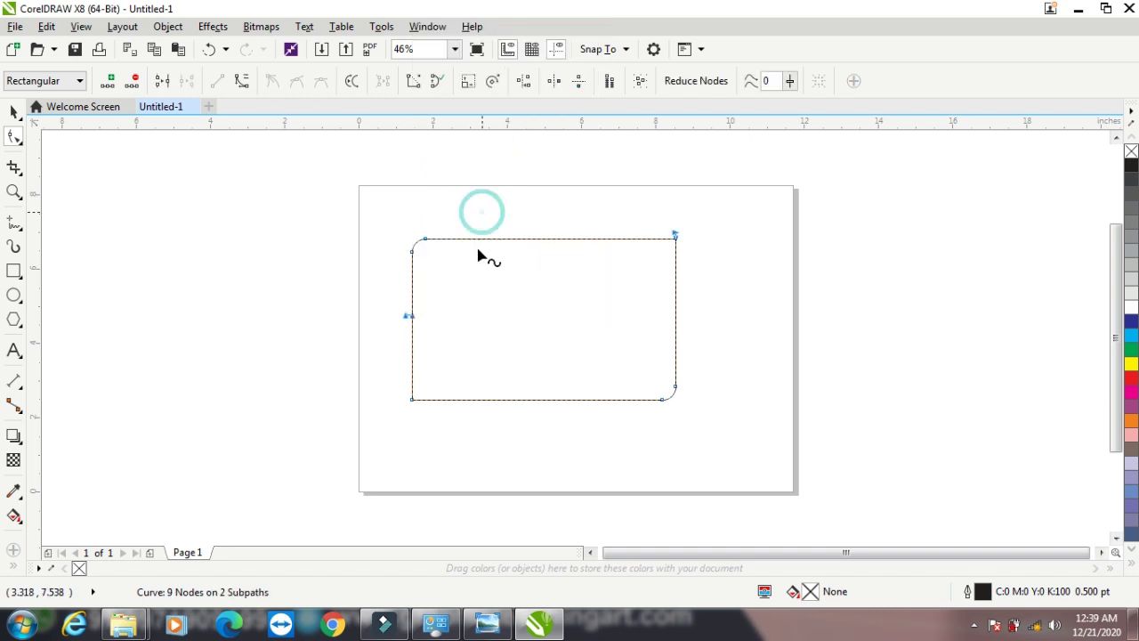
pyautogui.rightClick(676, 321)
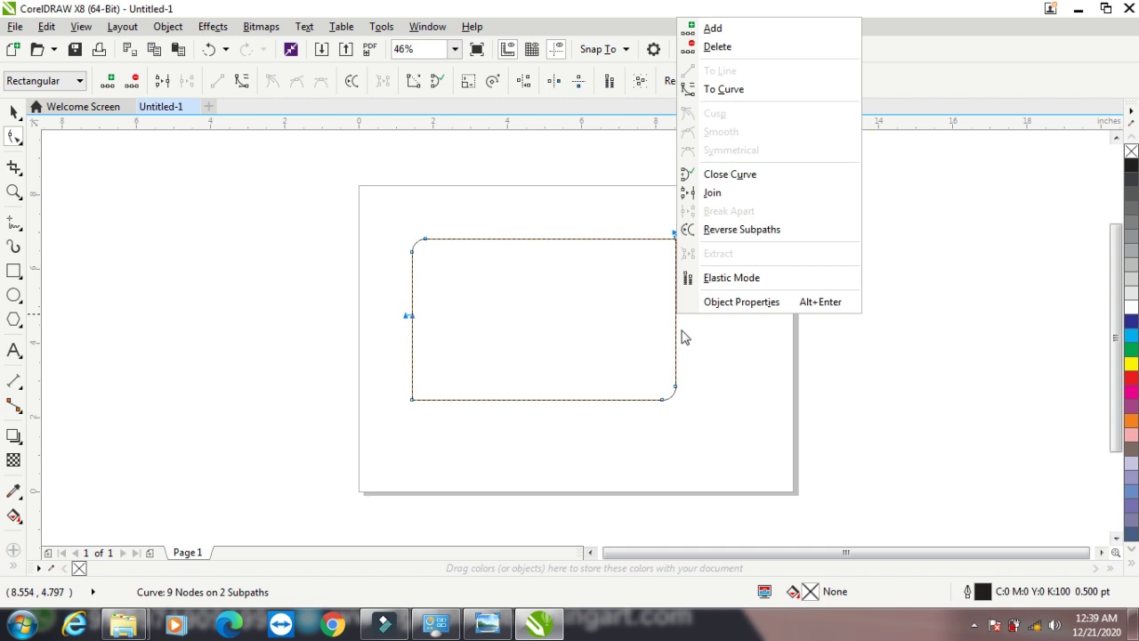
pyautogui.click(682, 329)
pyautogui.click(676, 318)
pyautogui.rightClick(676, 317)
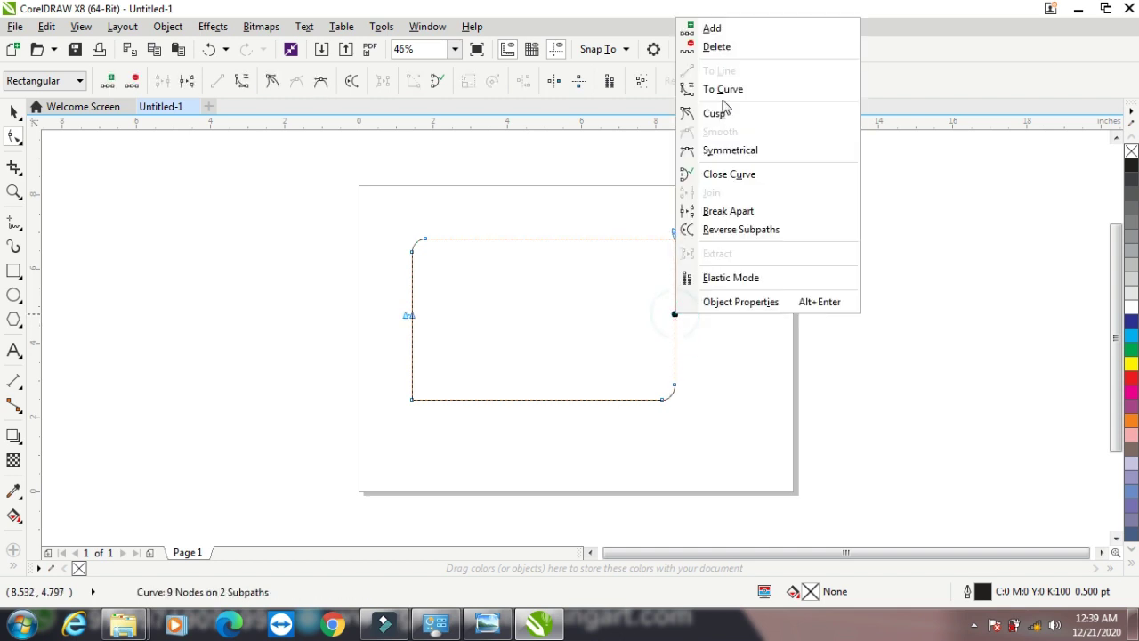
pyautogui.click(732, 228)
# Delete the lower segment of the right edge and the upper segment of the left edge
pyautogui.click(737, 333)
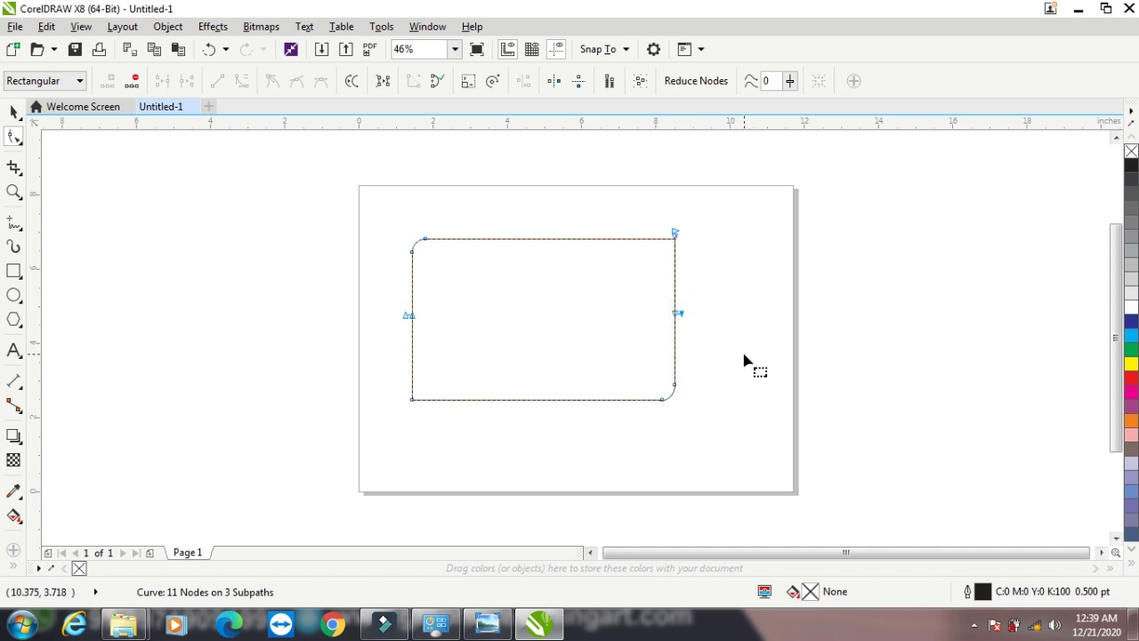
pyautogui.press('Delete')
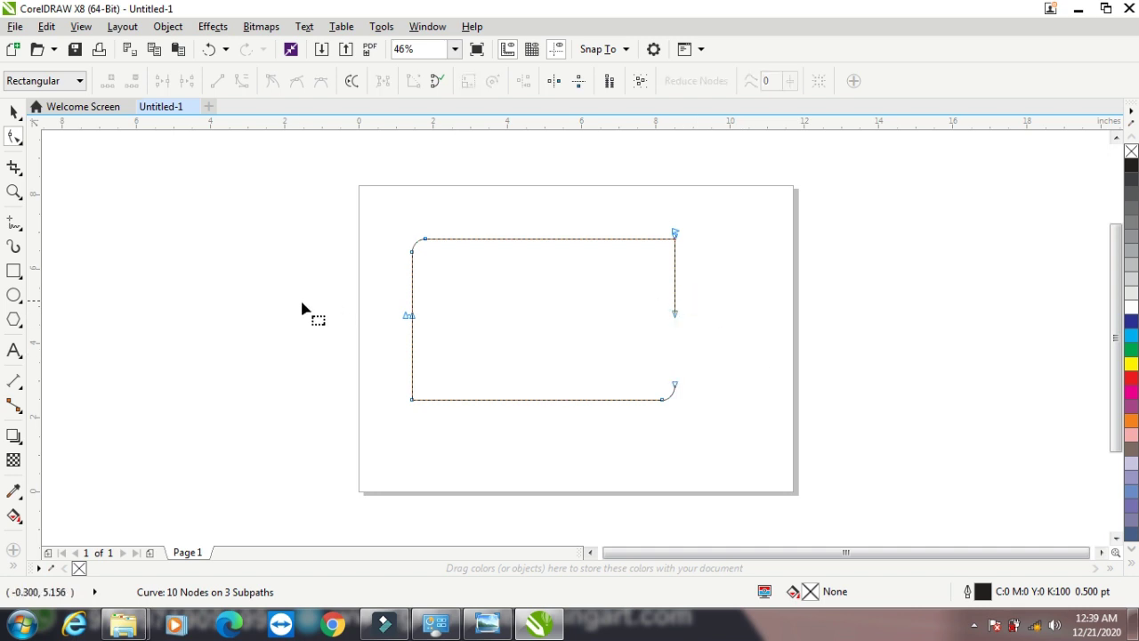
pyautogui.click(407, 318)
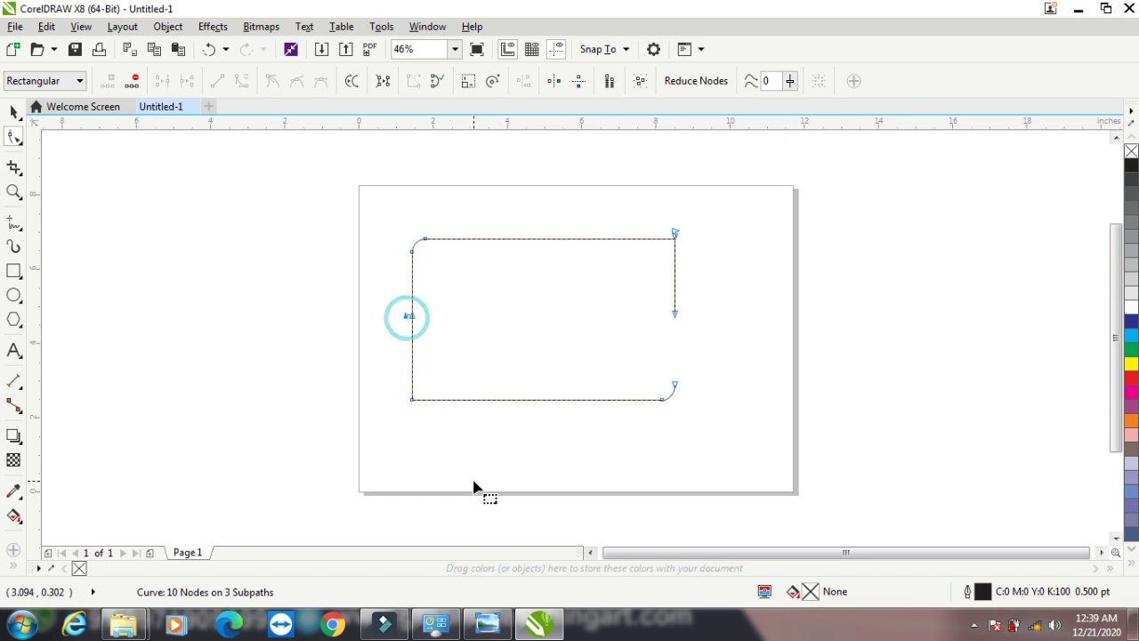
pyautogui.press('Delete')
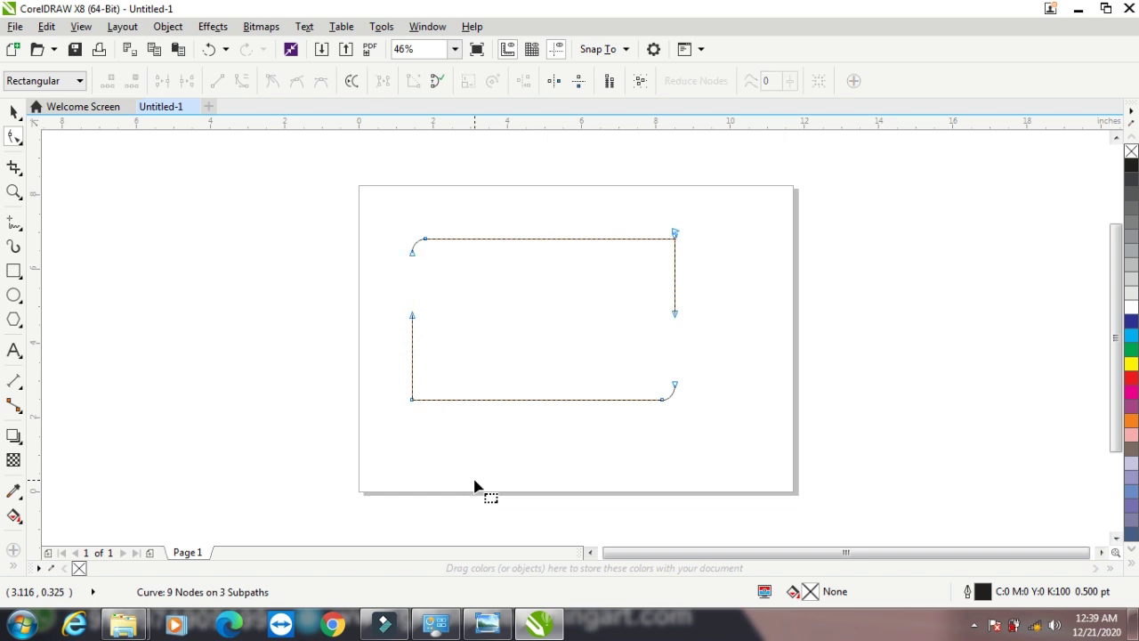
# Break the curve apart into separate objects and select the lower outline piece
pyautogui.click(13, 111)
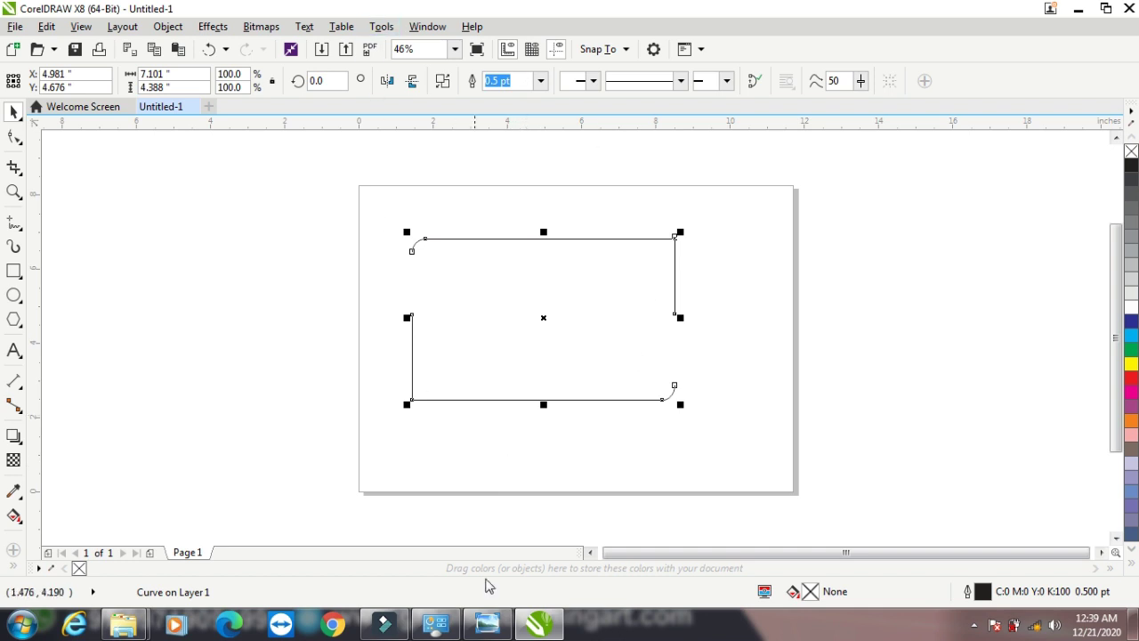
pyautogui.click(442, 81)
pyautogui.click(357, 233)
pyautogui.click(411, 331)
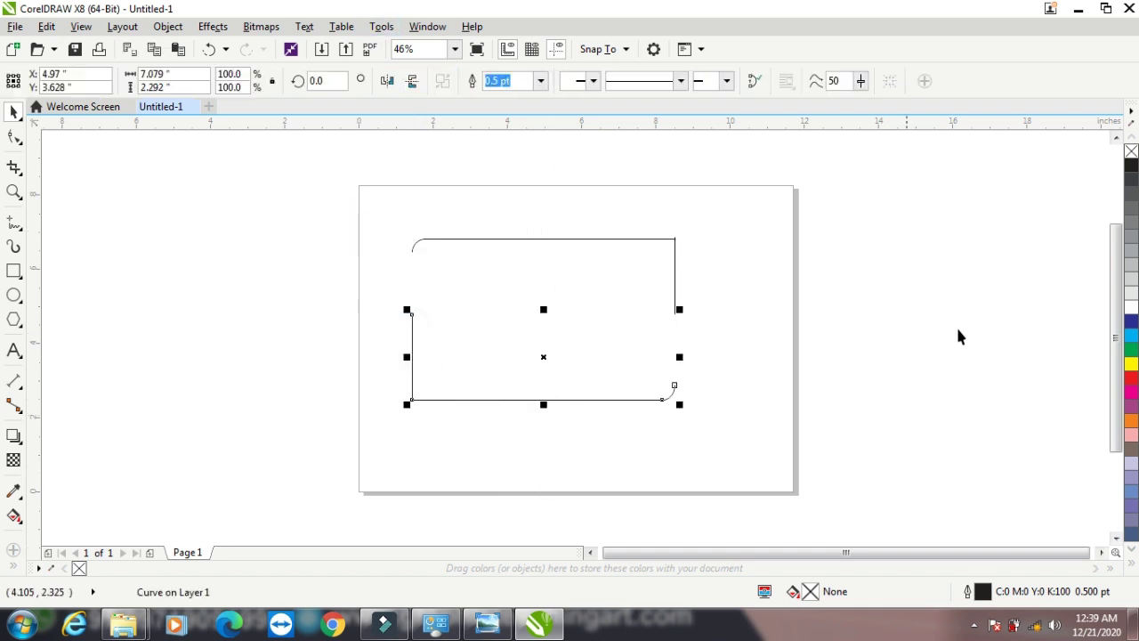
# Colour the lower outline piece red, and the top and right outline pieces cyan
pyautogui.rightClick(1128, 379)
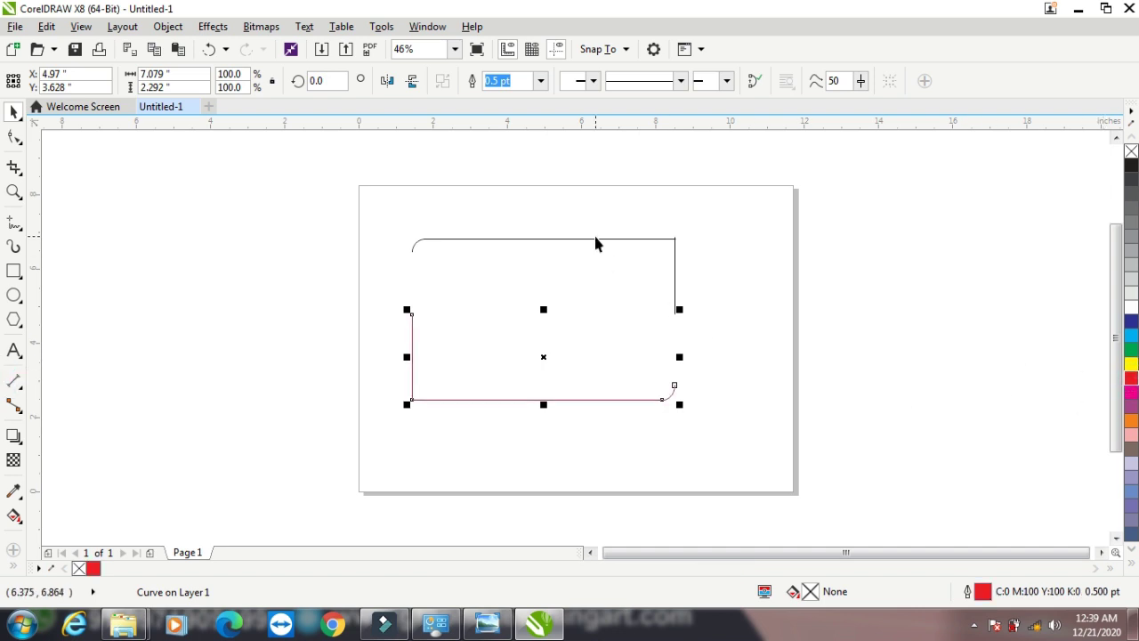
pyautogui.click(595, 240)
pyautogui.click(595, 238)
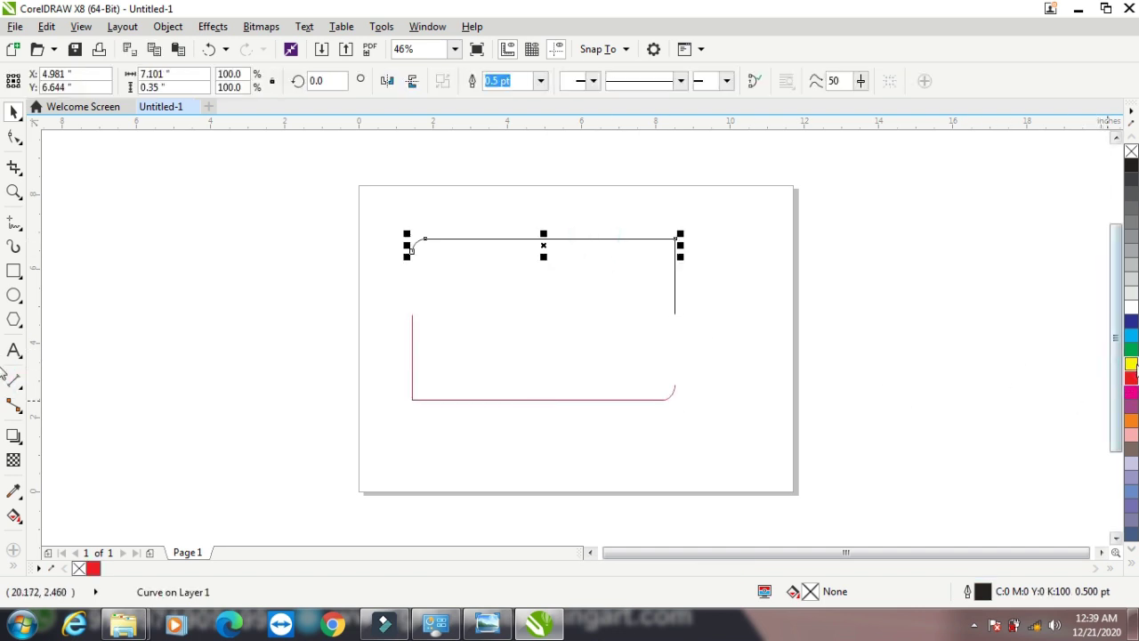
pyautogui.rightClick(1130, 336)
pyautogui.click(880, 305)
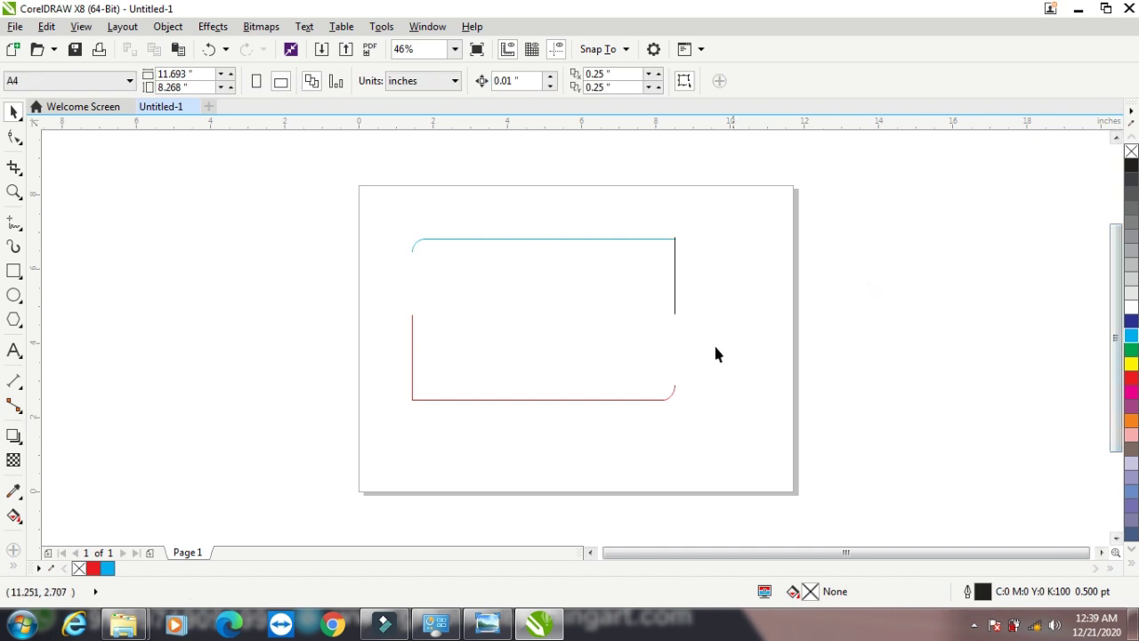
pyautogui.click(676, 275)
pyautogui.click(673, 309)
pyautogui.rightClick(1130, 338)
pyautogui.click(872, 340)
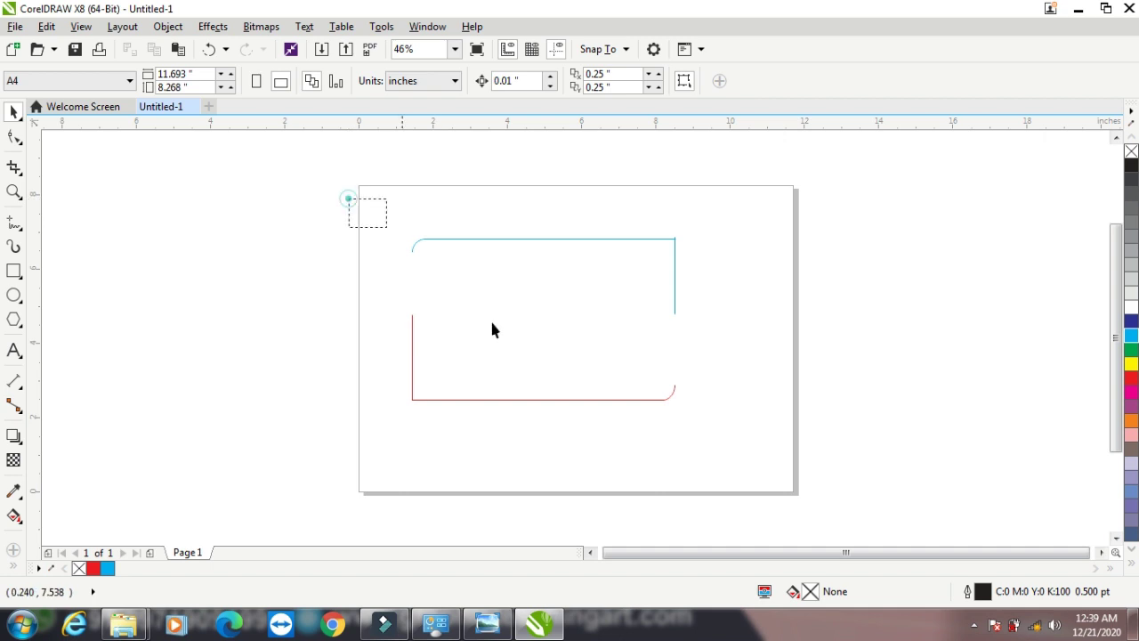
# Delete all the outline pieces from the page
pyautogui.moveTo(383, 224); pyautogui.dragTo(813, 469)
pyautogui.press('Delete')
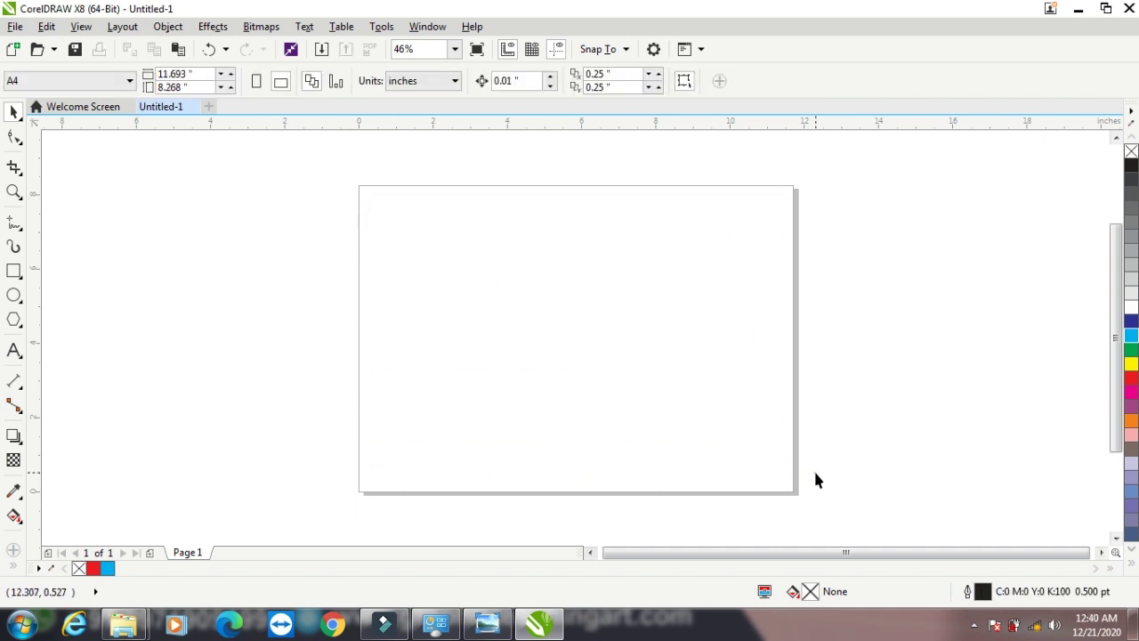
# Add artistic text with three first names on separate lines and enlarge it to about 78 pt
pyautogui.click(14, 350)
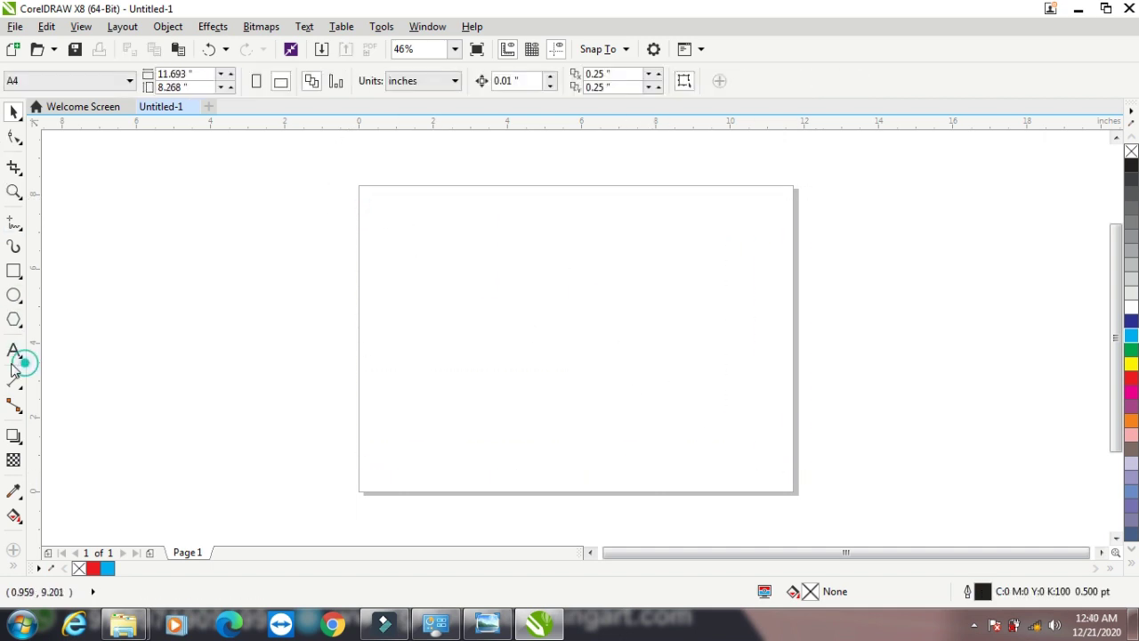
pyautogui.click(415, 274)
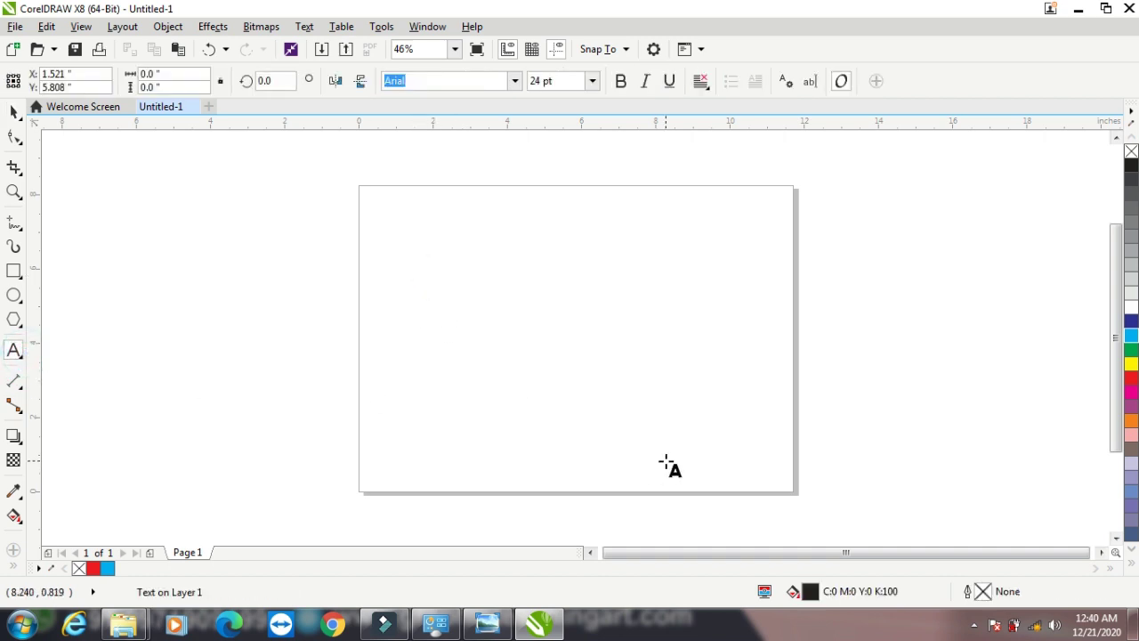
pyautogui.write('anil')
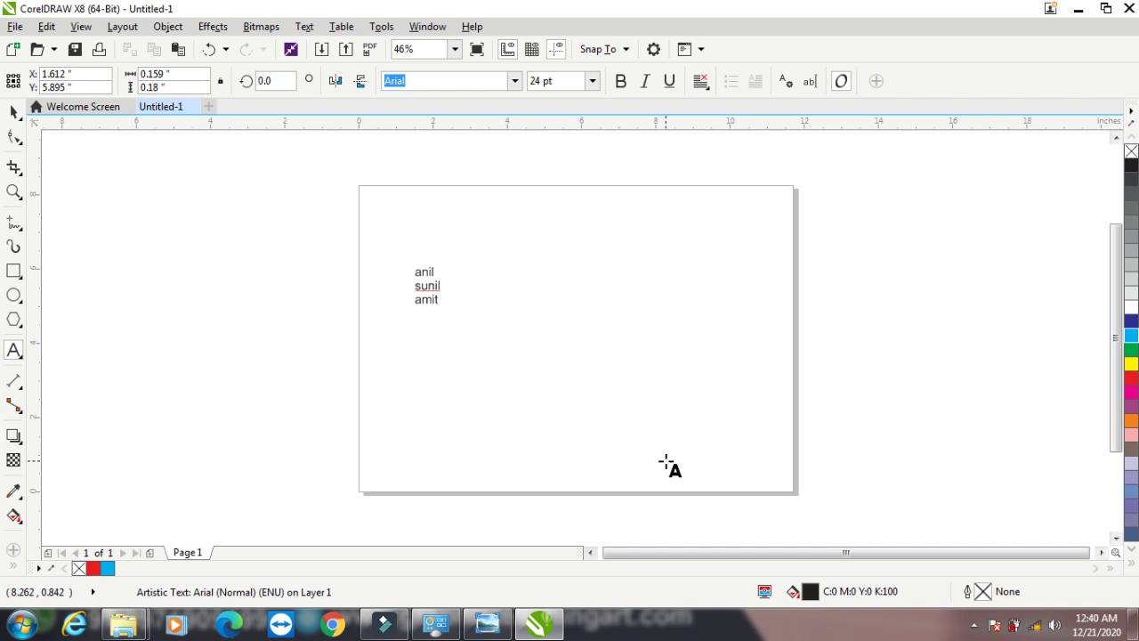
pyautogui.click(15, 113)
pyautogui.moveTo(444, 311); pyautogui.dragTo(554, 397)
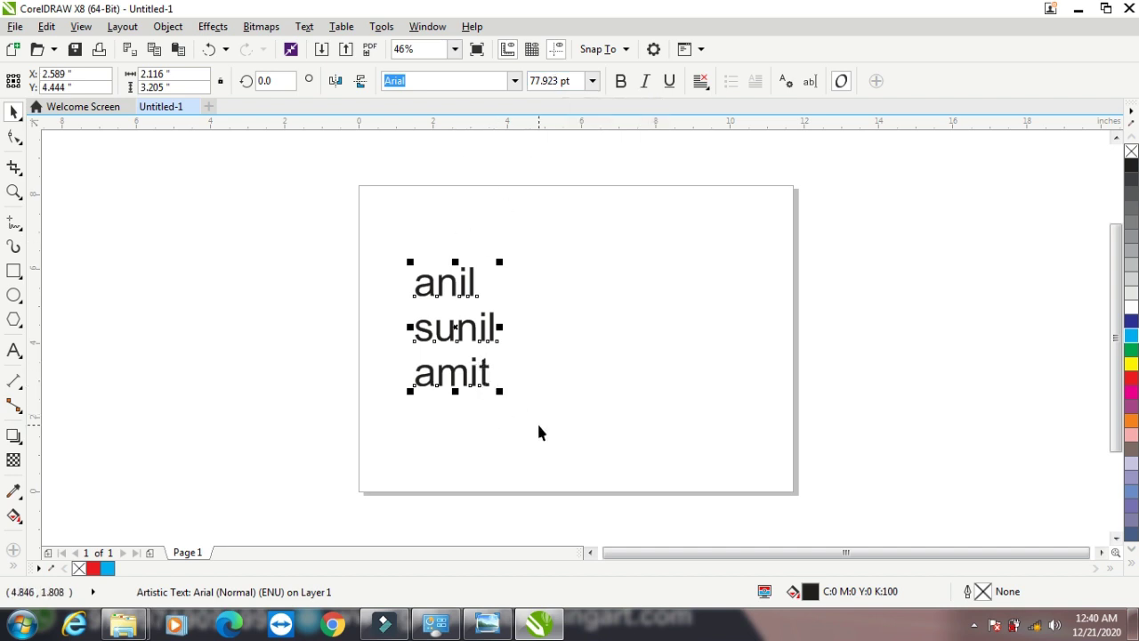
# View the keyboard and mouse picture in Windows Photo Viewer and return to CorelDRAW
pyautogui.click(483, 628)
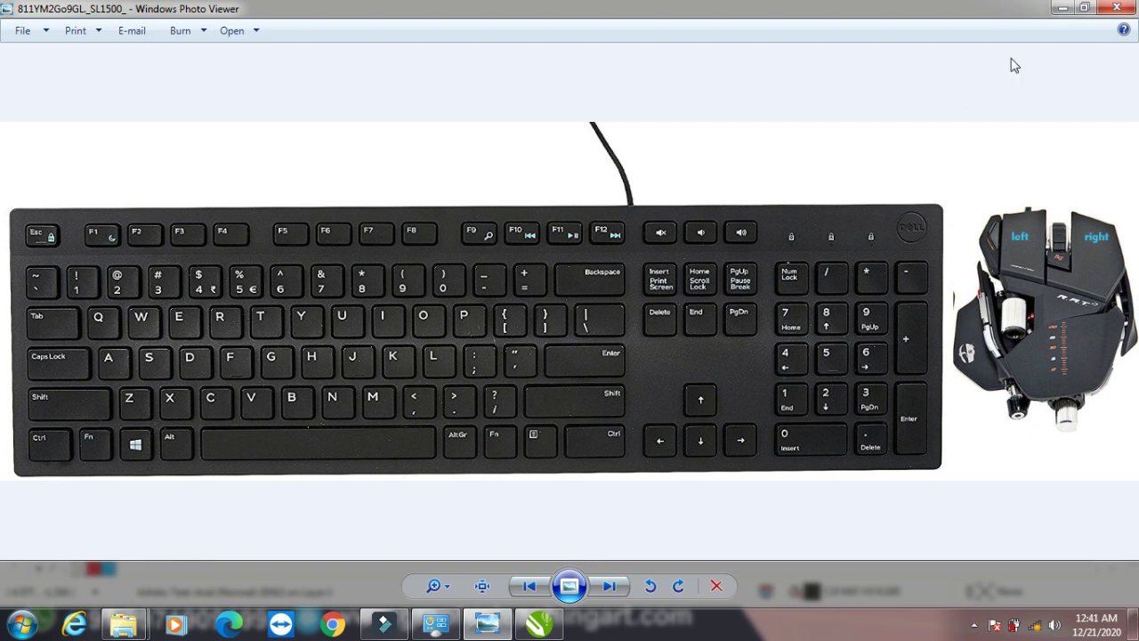
pyautogui.click(1062, 8)
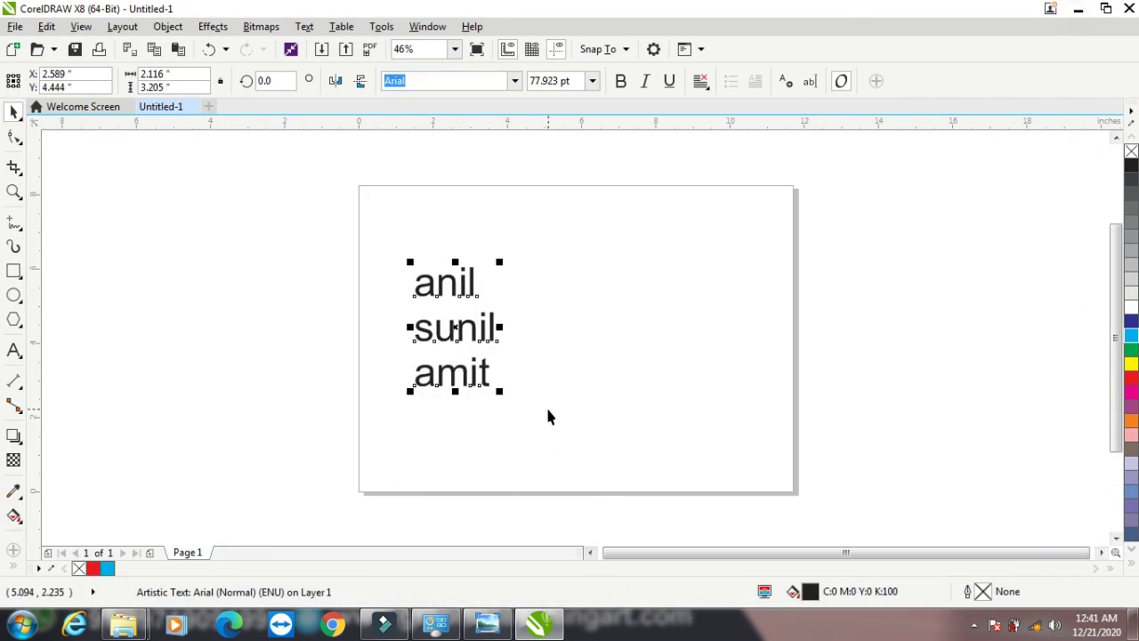
# Slightly widen the text's character spacing and line spacing with the Shape tool
pyautogui.click(13, 136)
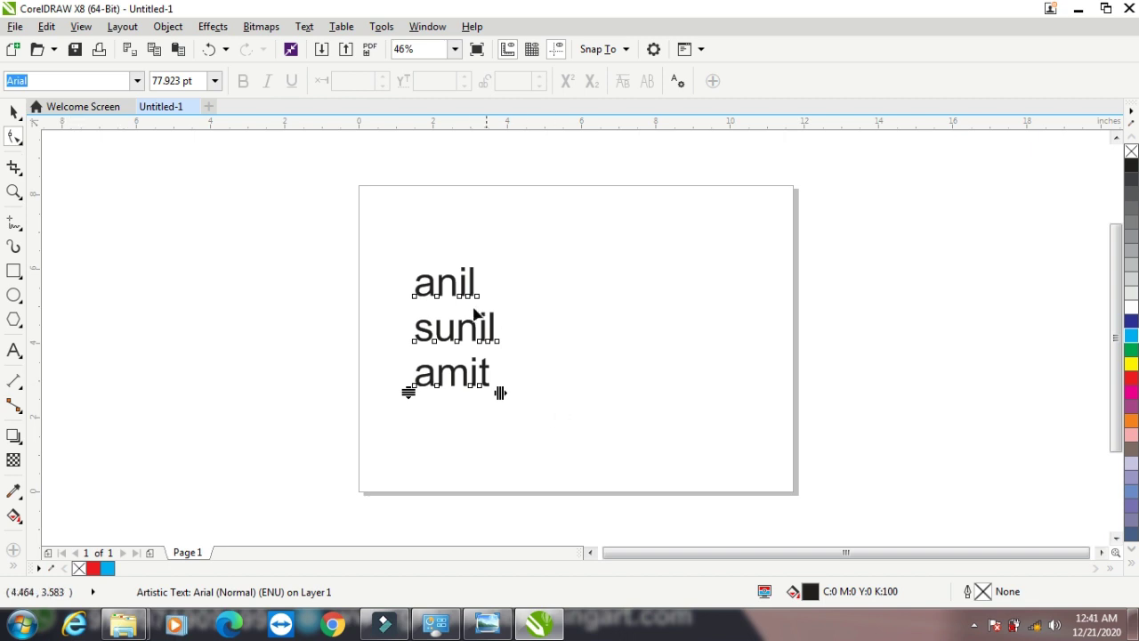
pyautogui.moveTo(501, 392)
pyautogui.mouseDown()
pyautogui.moveTo(575, 385)
pyautogui.moveTo(462, 377)
pyautogui.moveTo(508, 377)
pyautogui.moveTo(509, 389)
pyautogui.mouseUp()
pyautogui.moveTo(407, 392)
pyautogui.mouseDown()
pyautogui.moveTo(407, 472)
pyautogui.moveTo(397, 397)
pyautogui.mouseUp()
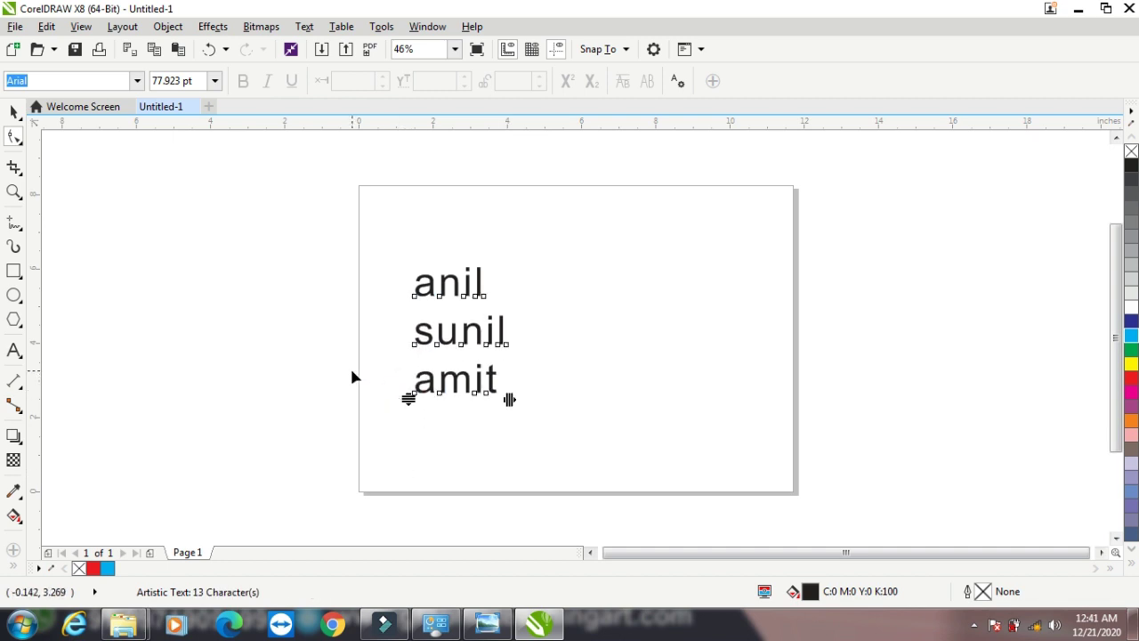
# Colour the first text line's four letters cyan, yellow, red and purple in order, and the whole second line red
pyautogui.click(415, 296)
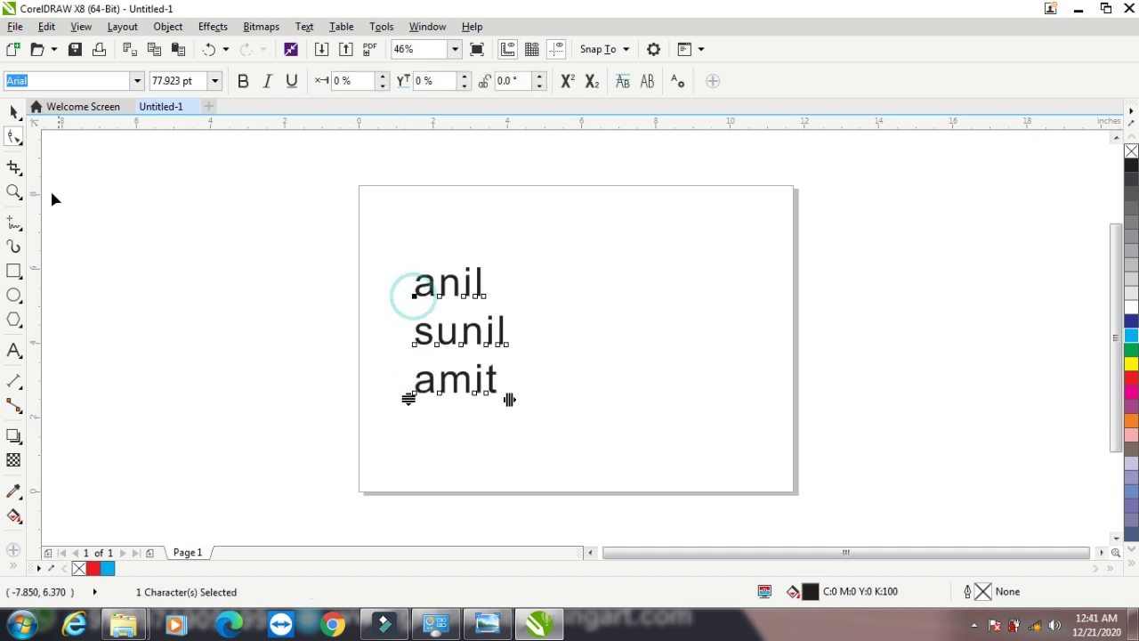
pyautogui.click(1128, 335)
pyautogui.click(439, 297)
pyautogui.click(1131, 363)
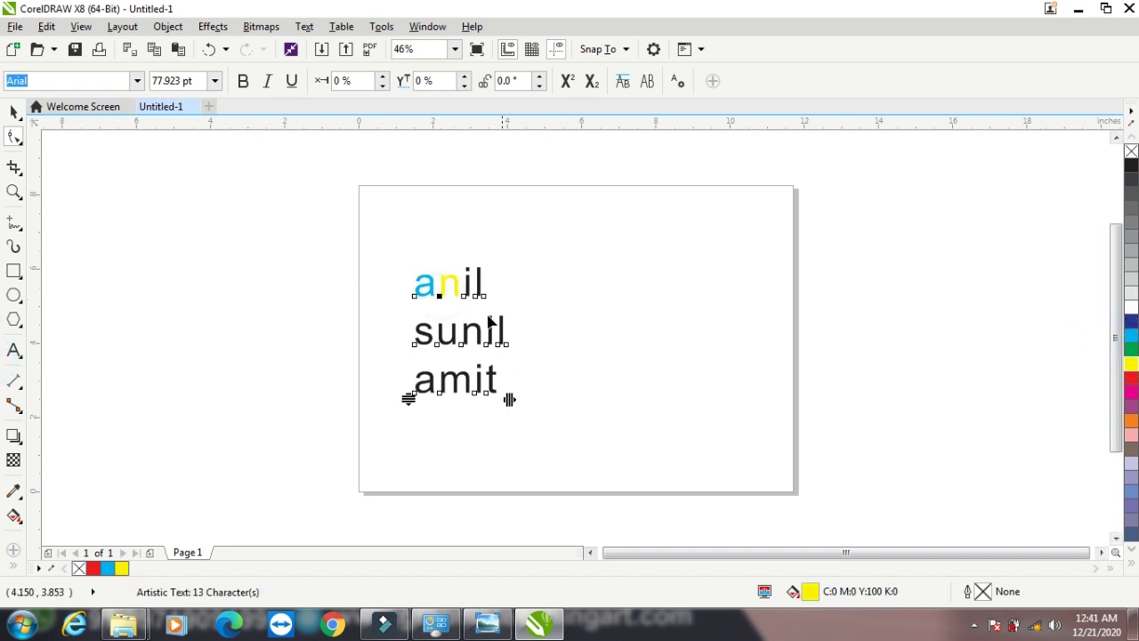
pyautogui.click(462, 296)
pyautogui.click(1130, 377)
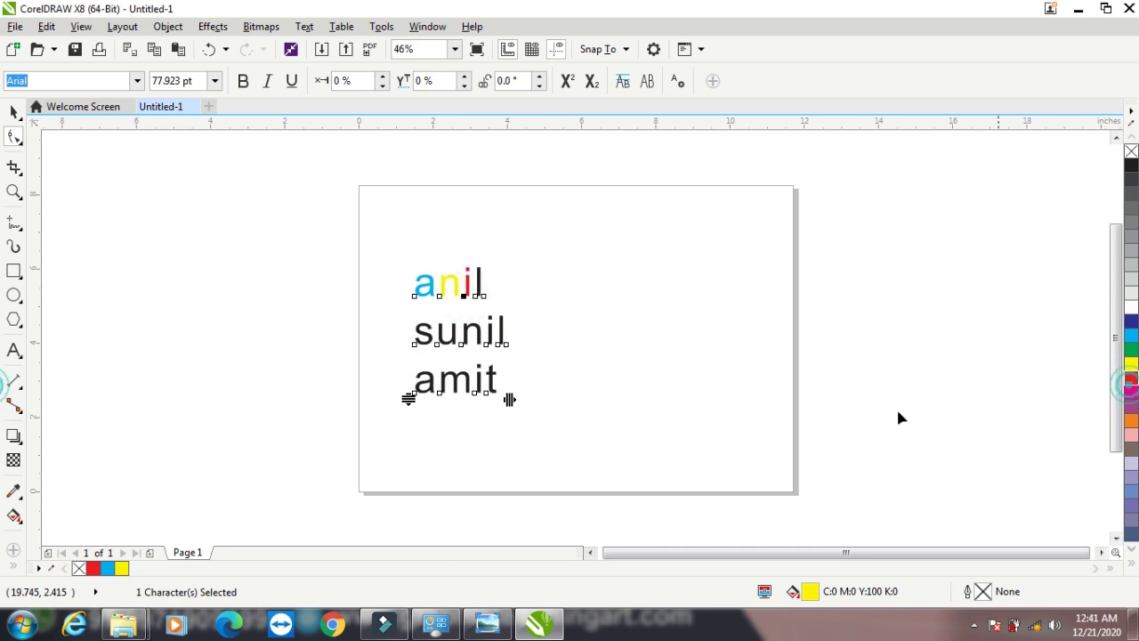
pyautogui.click(485, 296)
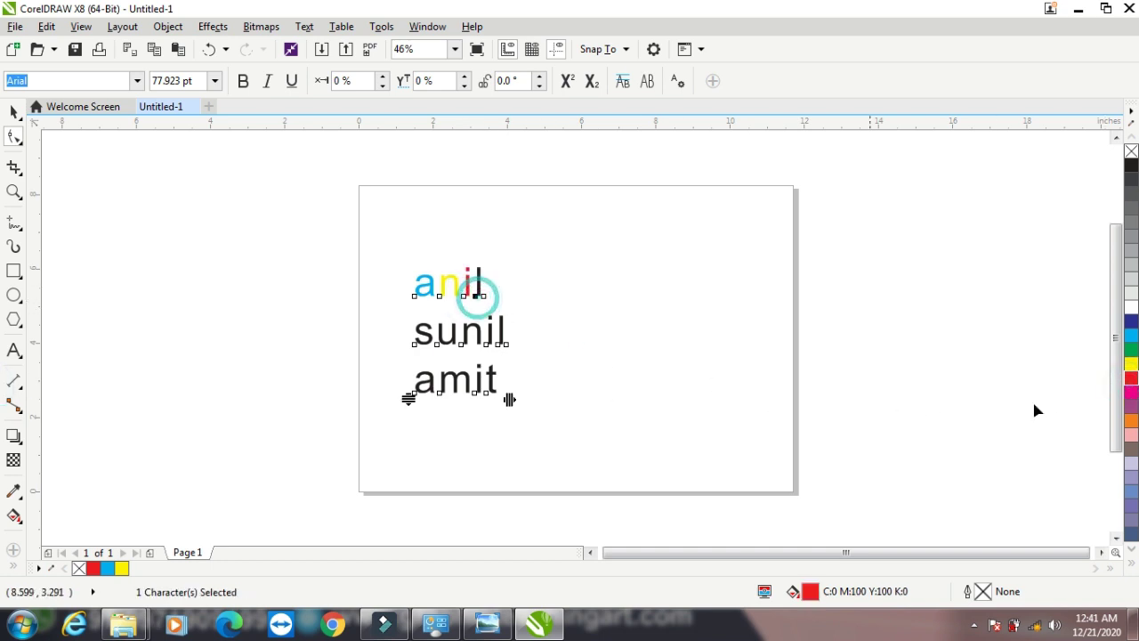
pyautogui.click(1130, 406)
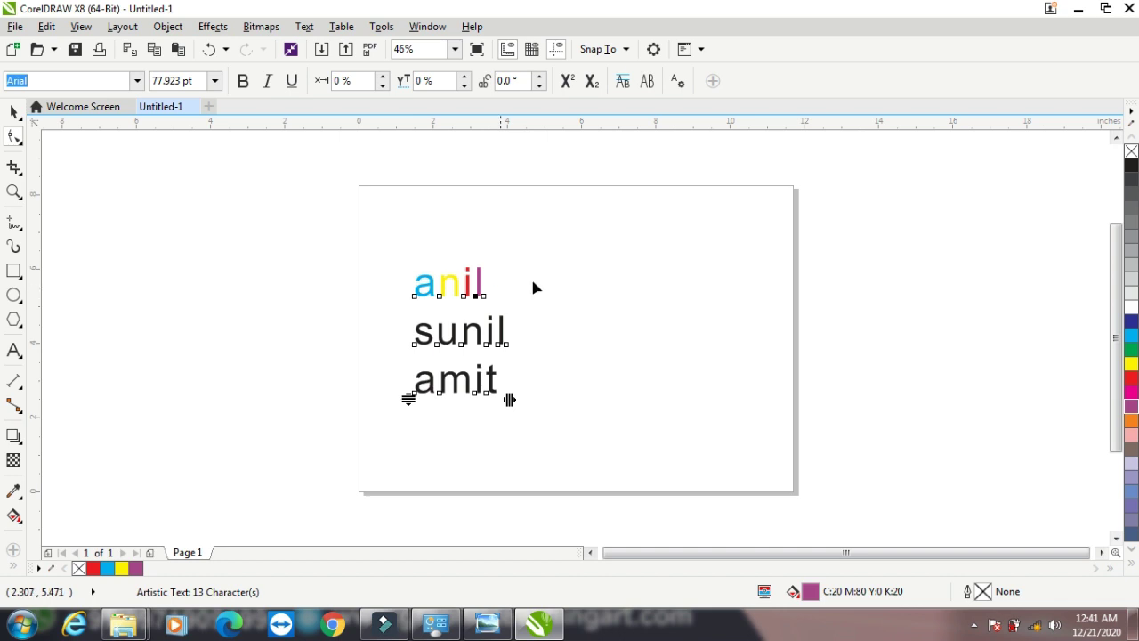
pyautogui.moveTo(394, 322); pyautogui.dragTo(555, 359)
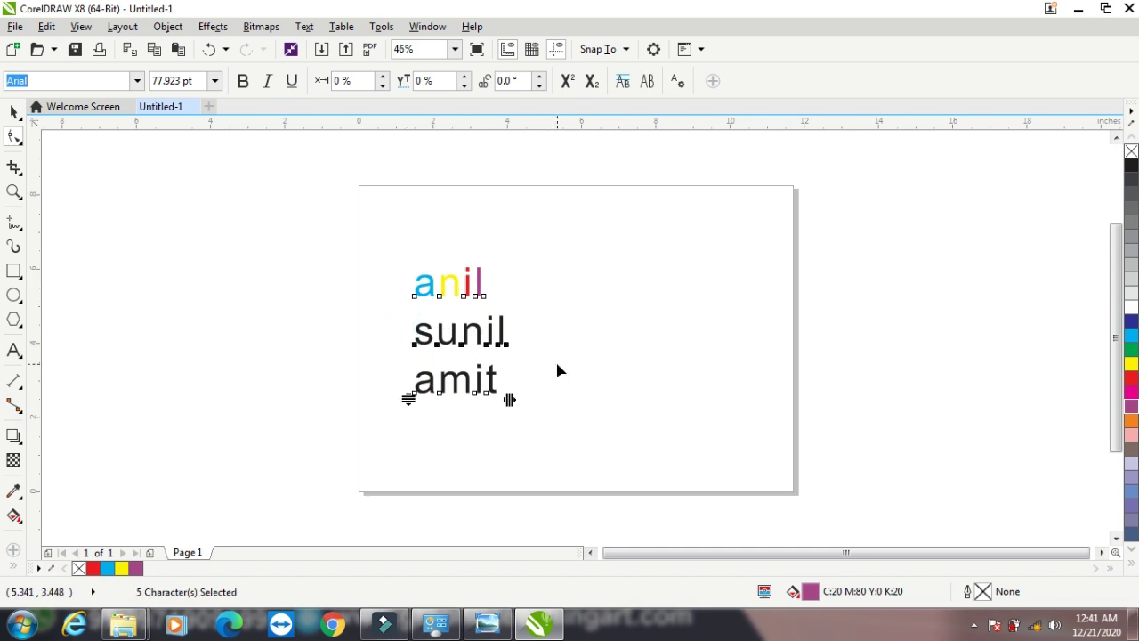
pyautogui.click(1131, 378)
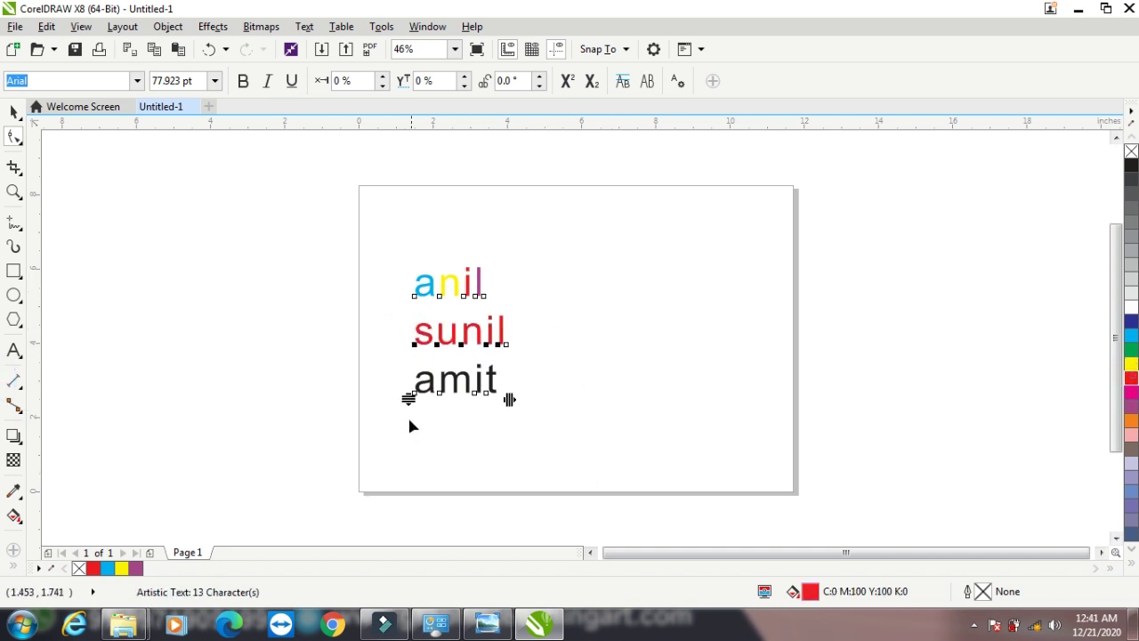
# Start a fountain fill for the third text line's characters and add a dark red colour stop at 15%
pyautogui.moveTo(402, 377); pyautogui.dragTo(548, 423)
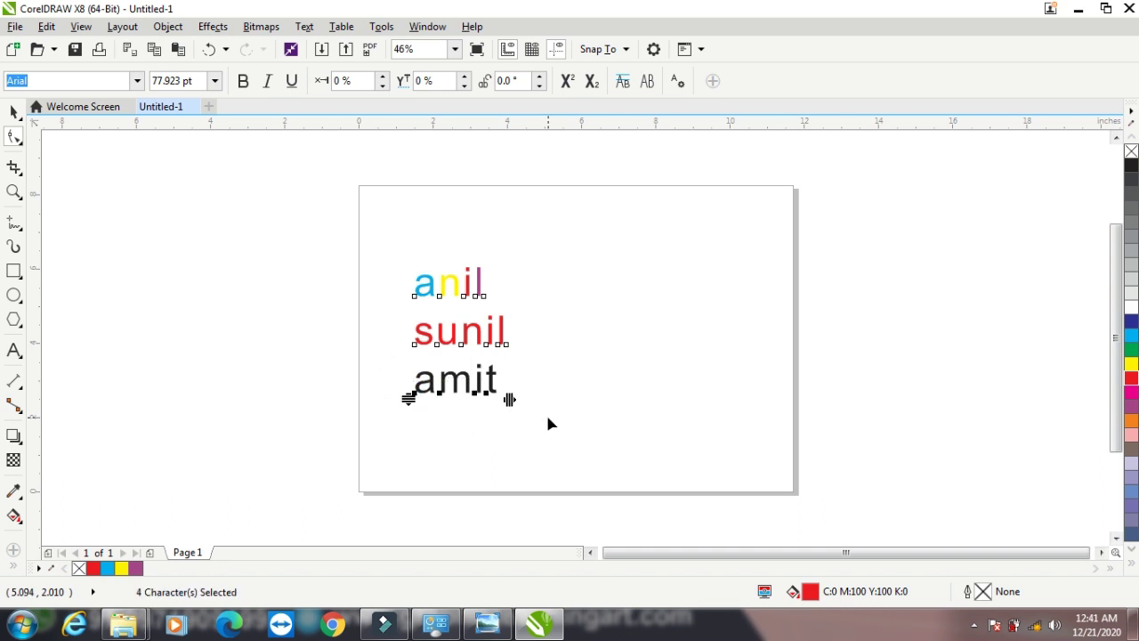
pyautogui.press('F11')
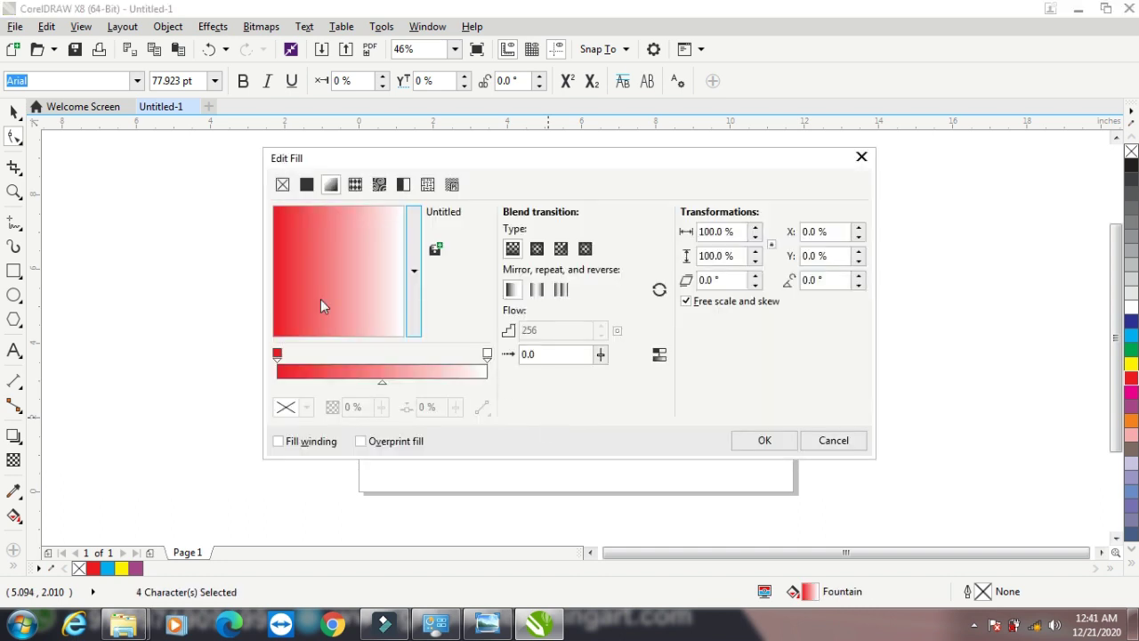
pyautogui.doubleClick(309, 353)
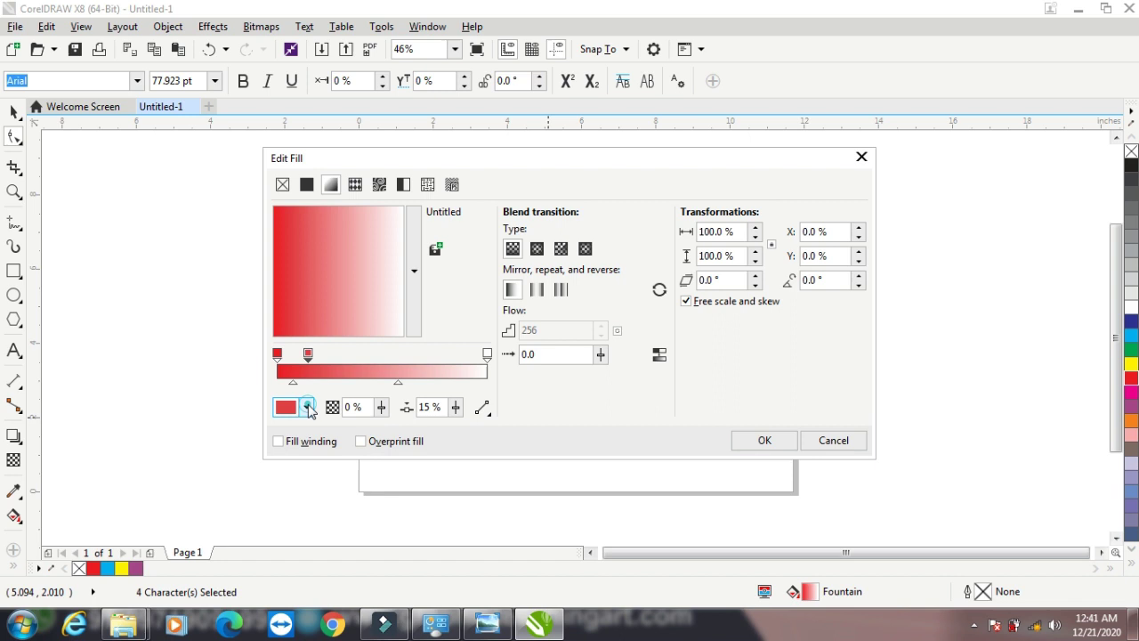
pyautogui.click(306, 406)
pyautogui.click(365, 318)
pyautogui.click(554, 388)
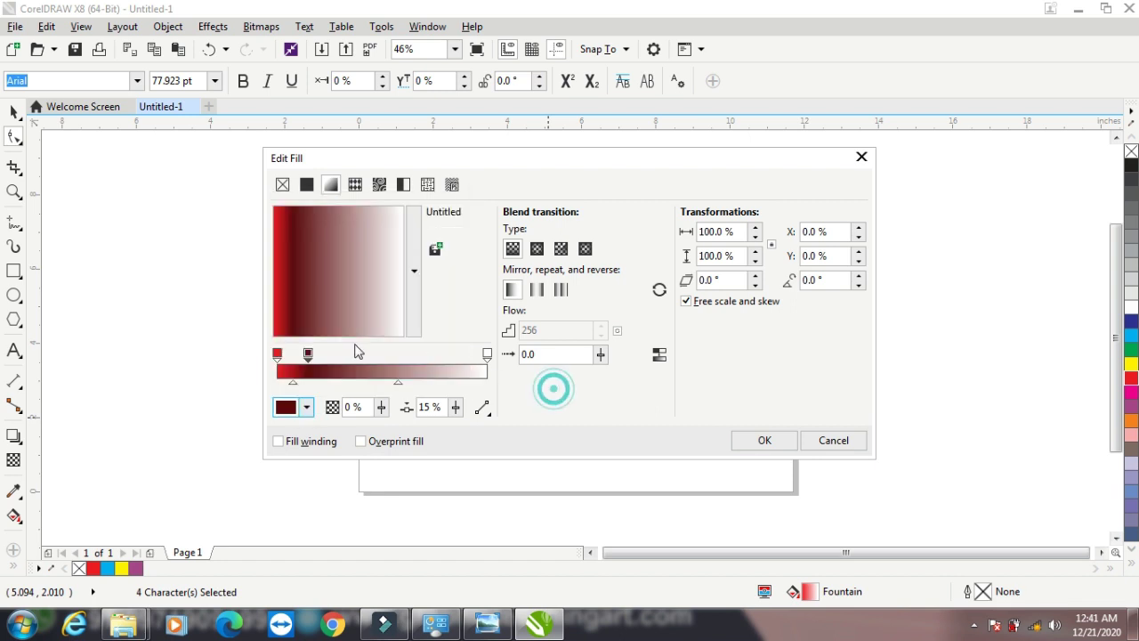
# Add a green colour stop (C82 M0 Y78 K0) at 38% of the gradient
pyautogui.doubleClick(356, 354)
pyautogui.click(306, 407)
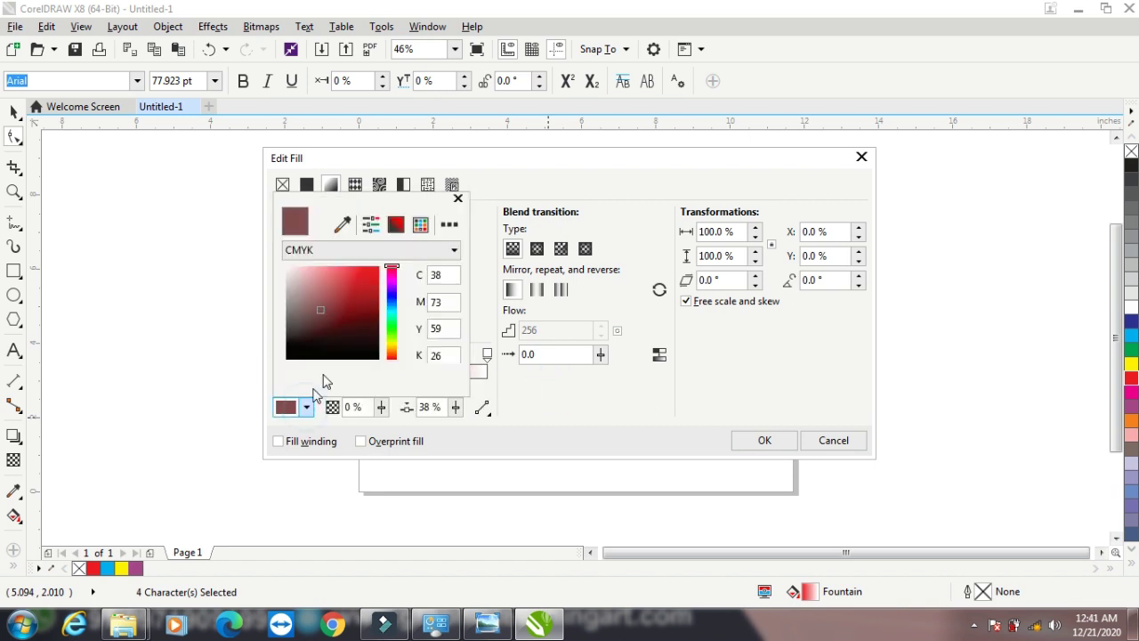
pyautogui.click(393, 327)
pyautogui.click(371, 295)
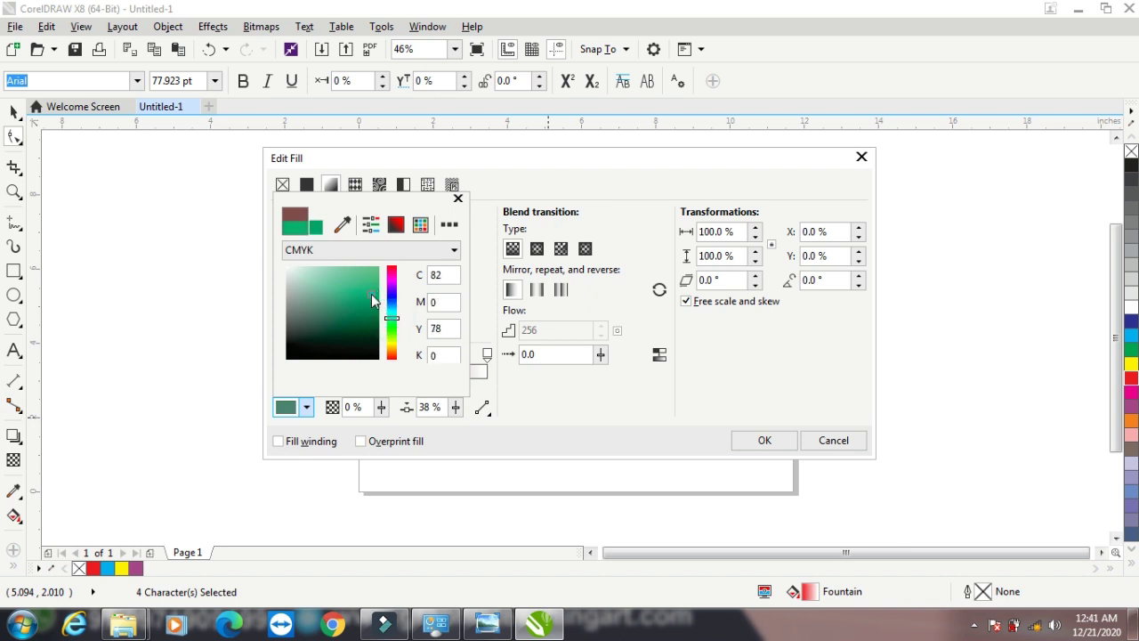
pyautogui.click(548, 407)
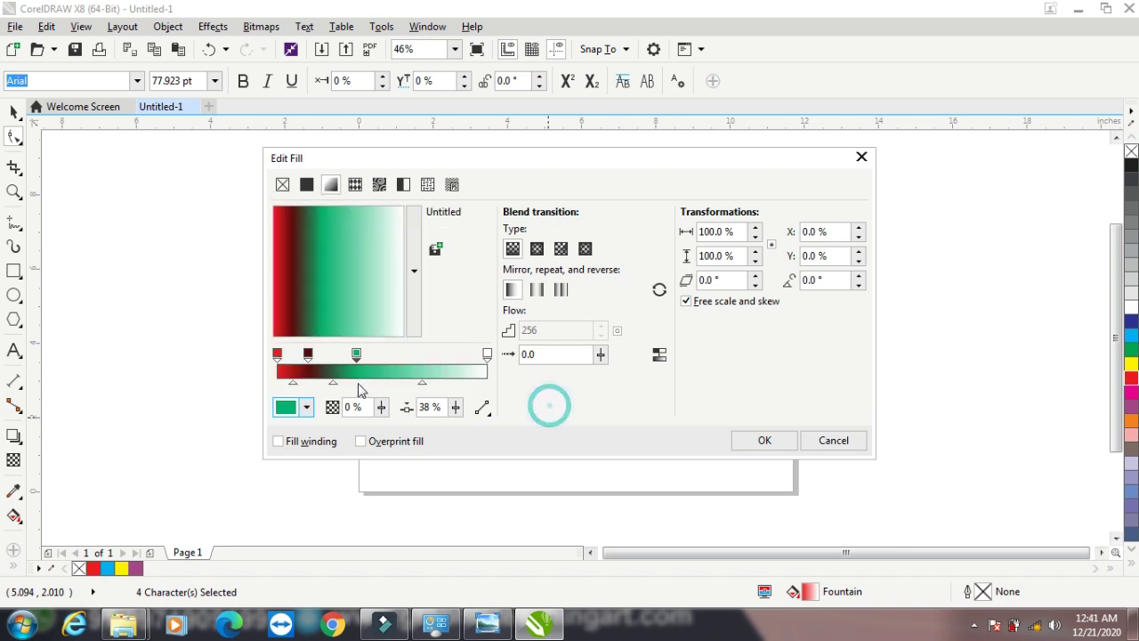
pyautogui.click(415, 294)
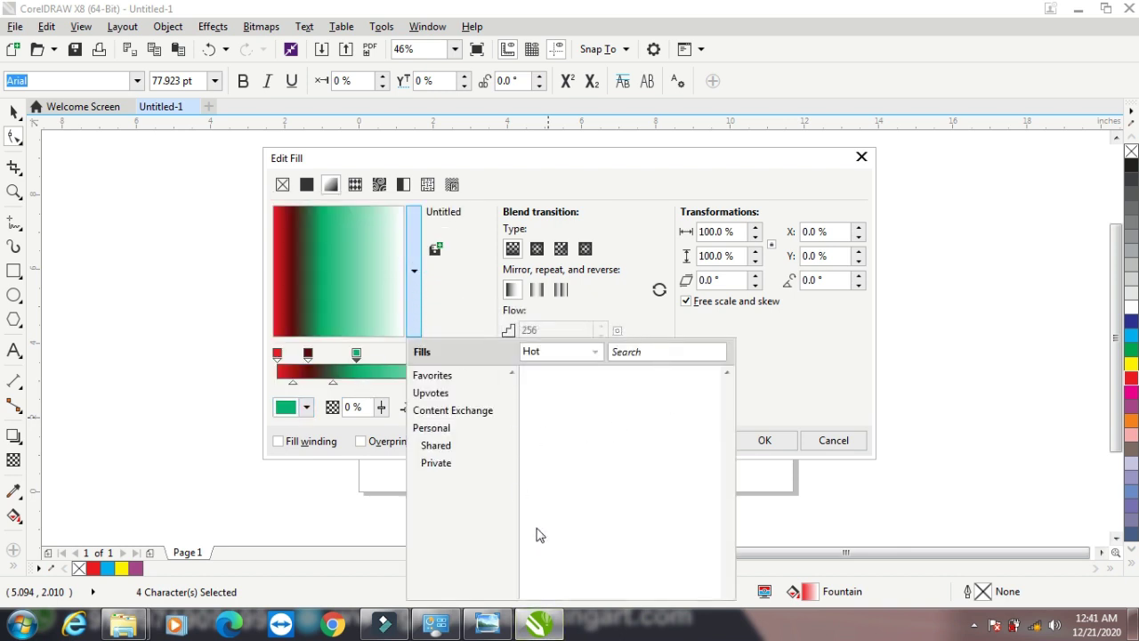
pyautogui.click(768, 336)
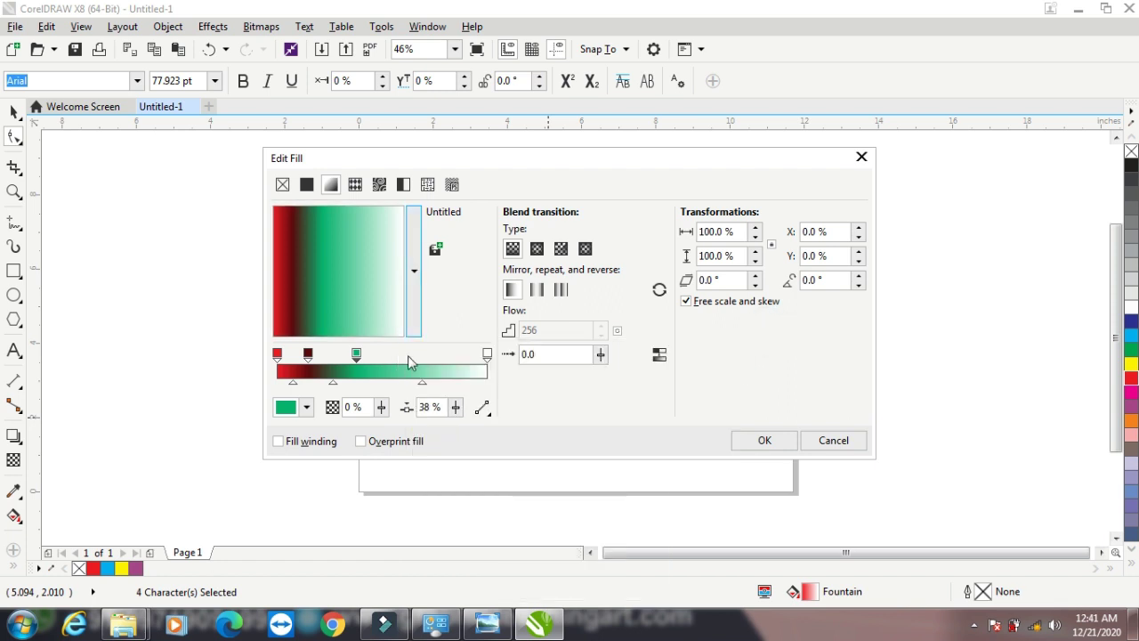
# Add a magenta-purple colour stop at 56% of the gradient
pyautogui.doubleClick(395, 358)
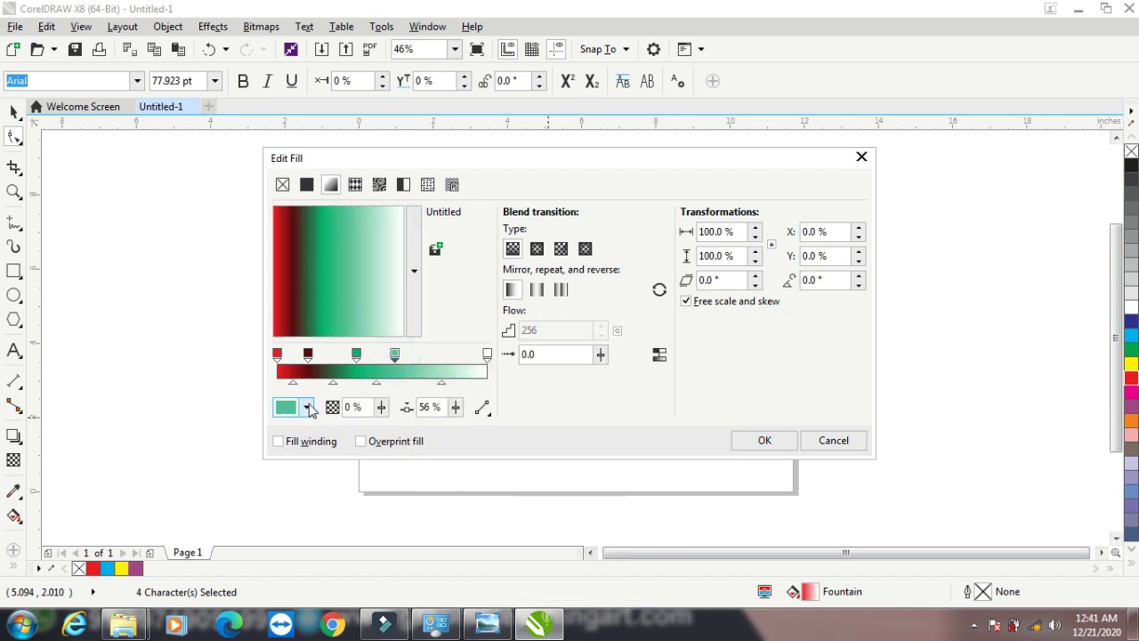
pyautogui.click(307, 407)
pyautogui.click(392, 283)
pyautogui.click(373, 279)
pyautogui.click(664, 397)
# Add a dark green colour stop (C90 M31 Y100 K24) at 81% and move the magenta-purple stop to 69%
pyautogui.doubleClick(446, 356)
pyautogui.click(306, 407)
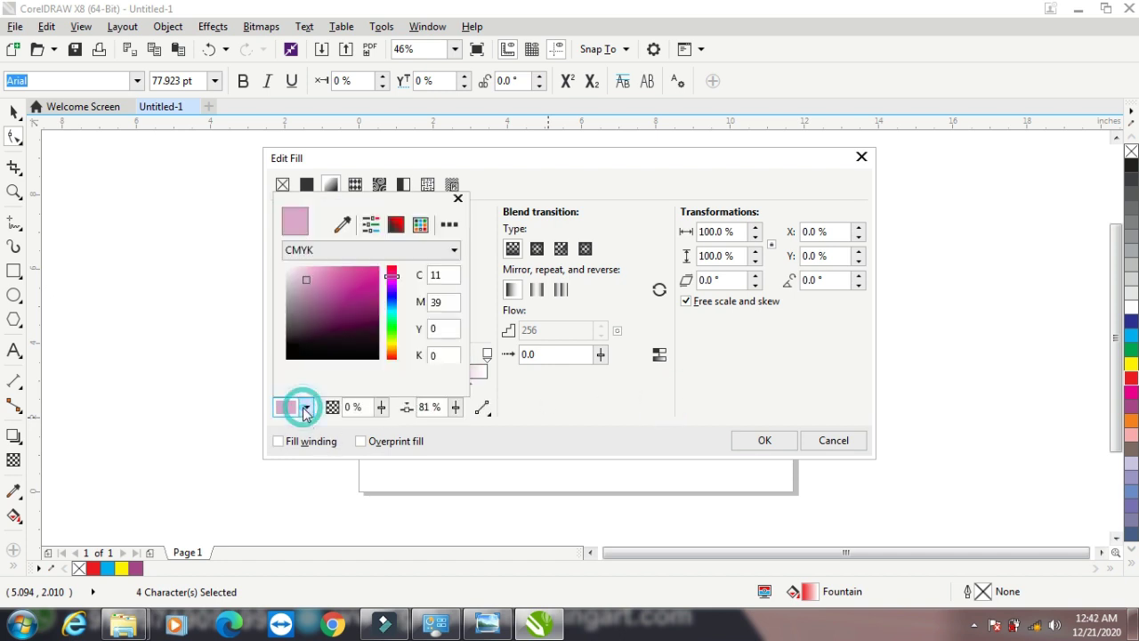
pyautogui.click(392, 328)
pyautogui.click(357, 316)
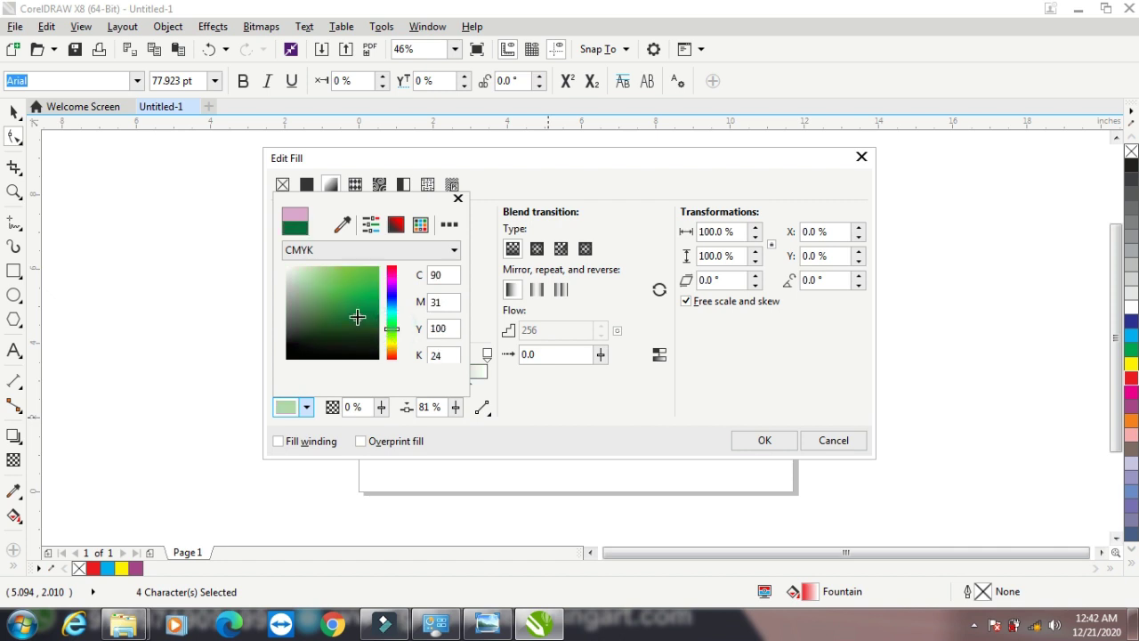
pyautogui.click(623, 417)
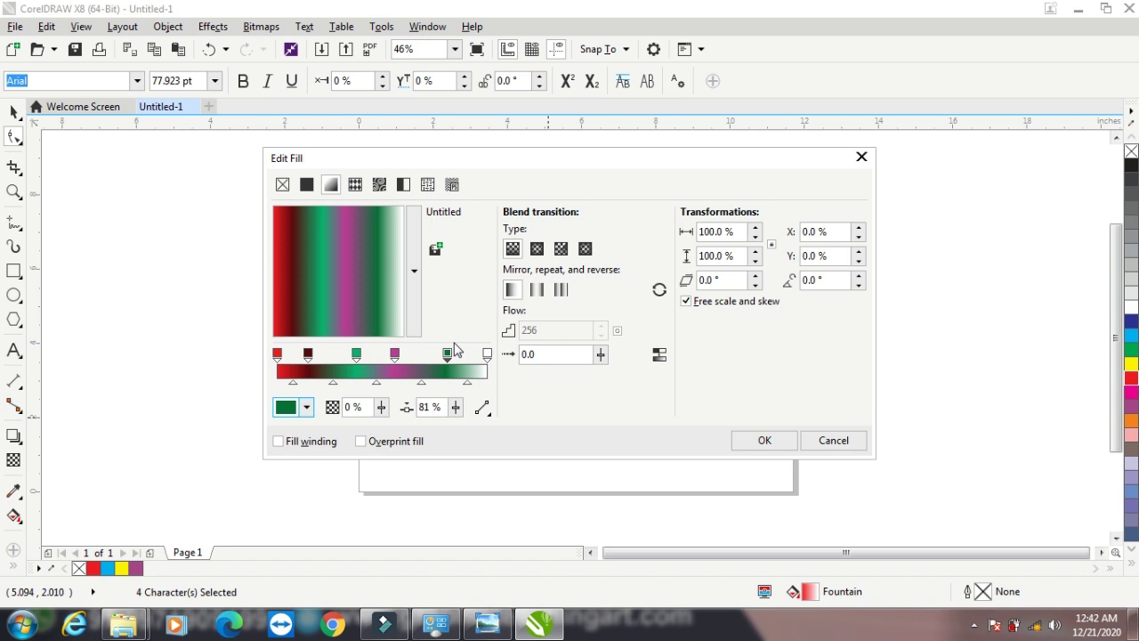
pyautogui.click(395, 356)
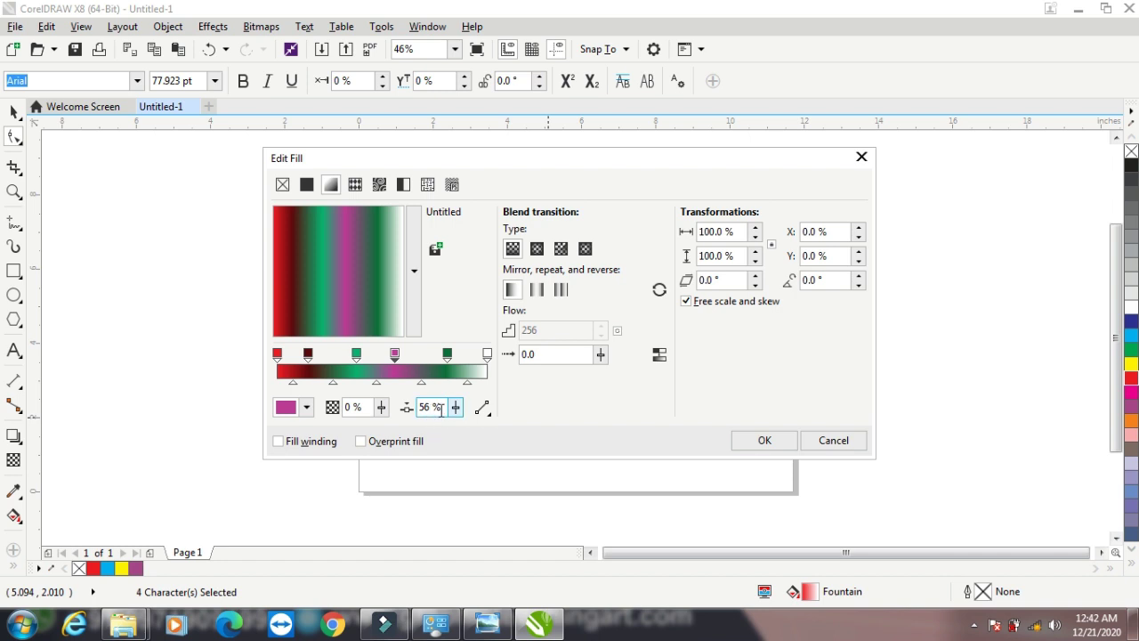
pyautogui.moveTo(394, 356); pyautogui.dragTo(421, 358)
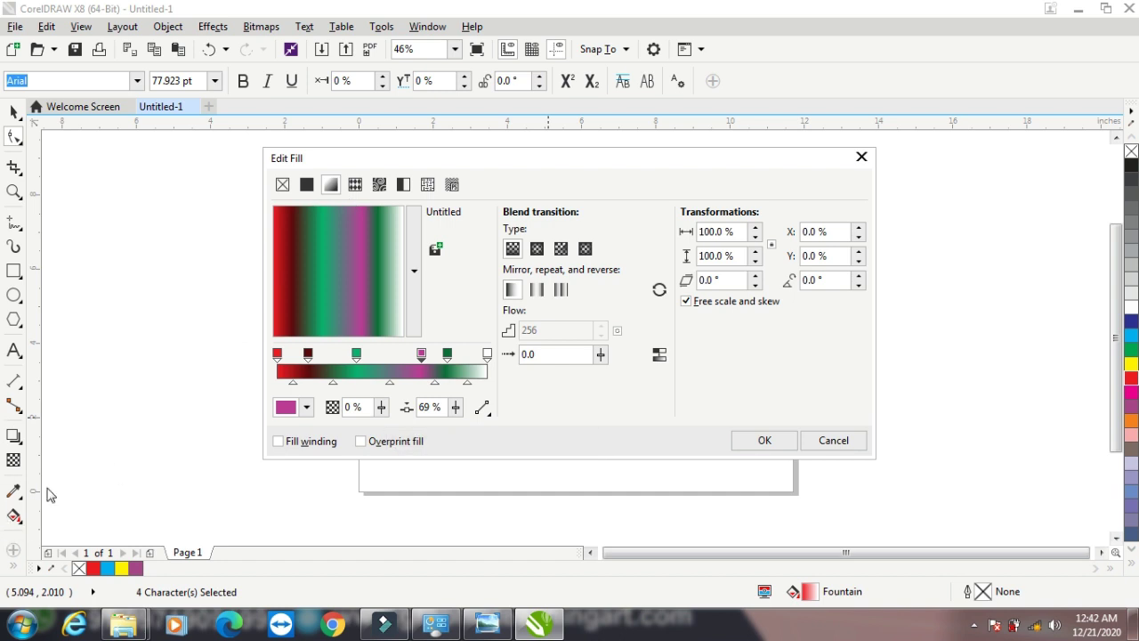
# Apply the fountain fill to the third line's characters and place a copy of the text block to the right of the original
pyautogui.click(764, 440)
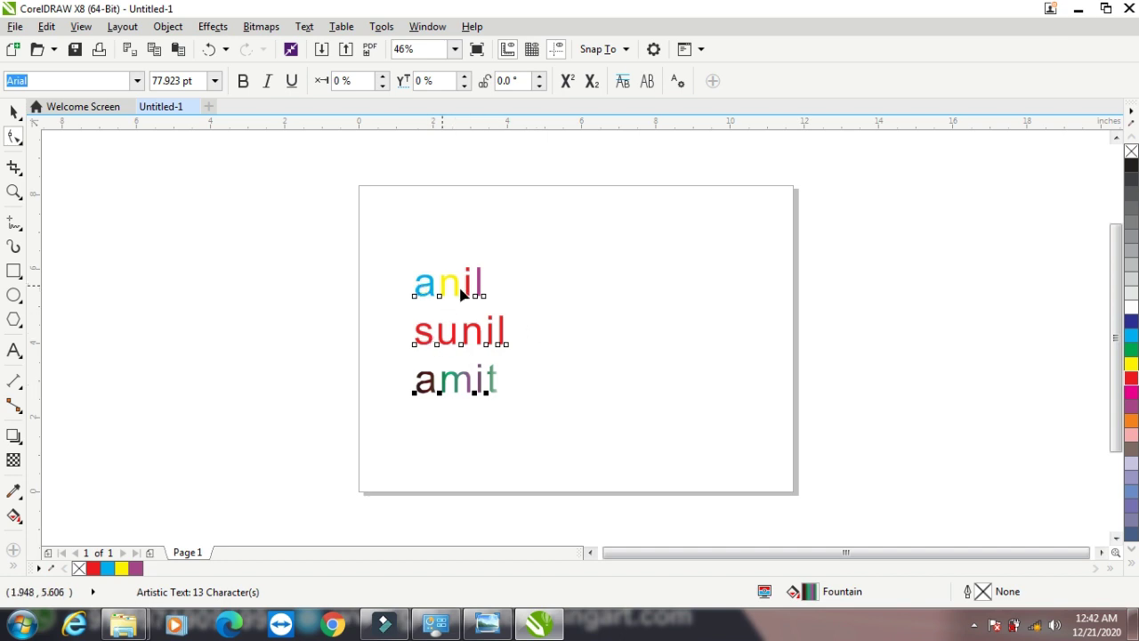
pyautogui.click(13, 111)
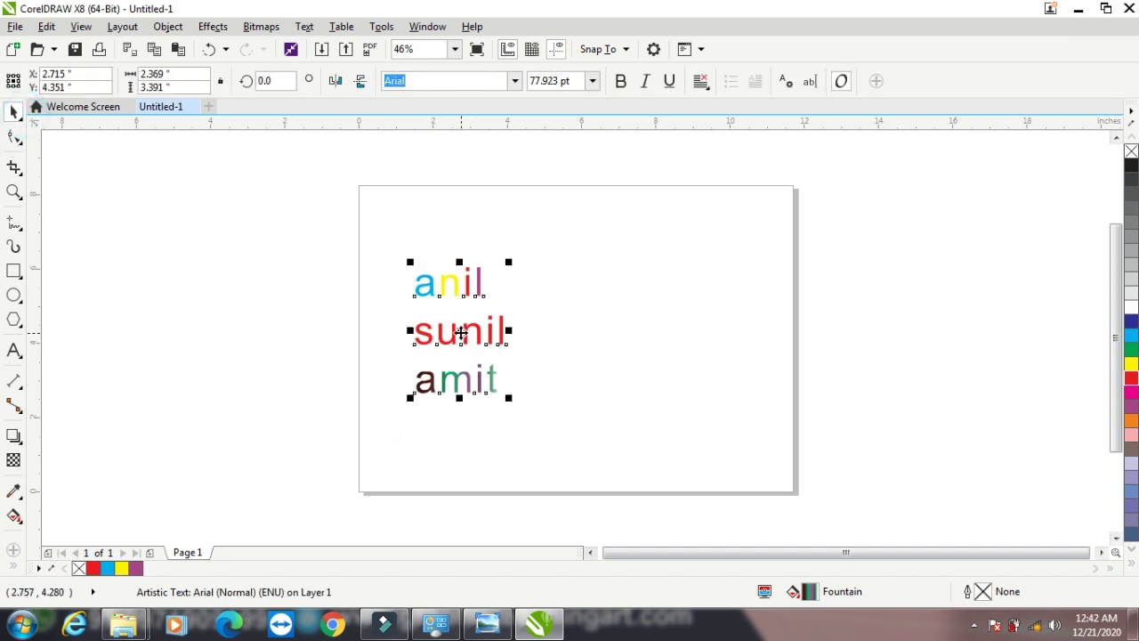
pyautogui.moveTo(461, 332); pyautogui.dragTo(613, 328)
pyautogui.rightClick(613, 329)
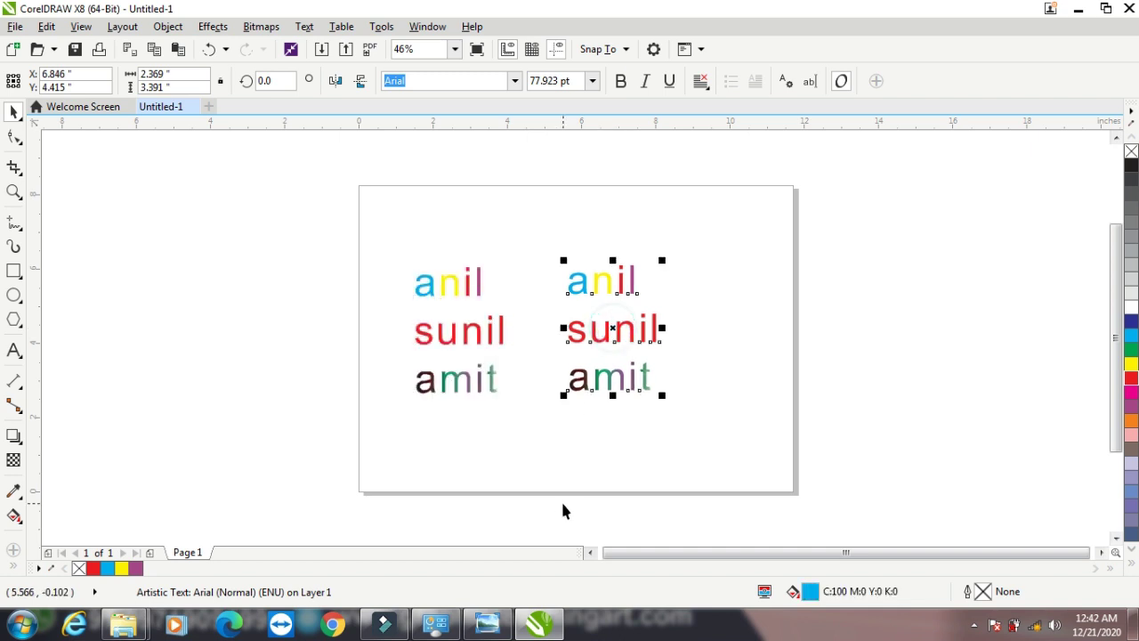
# Convert the copied text block to curves and deselect it
pyautogui.click(160, 27)
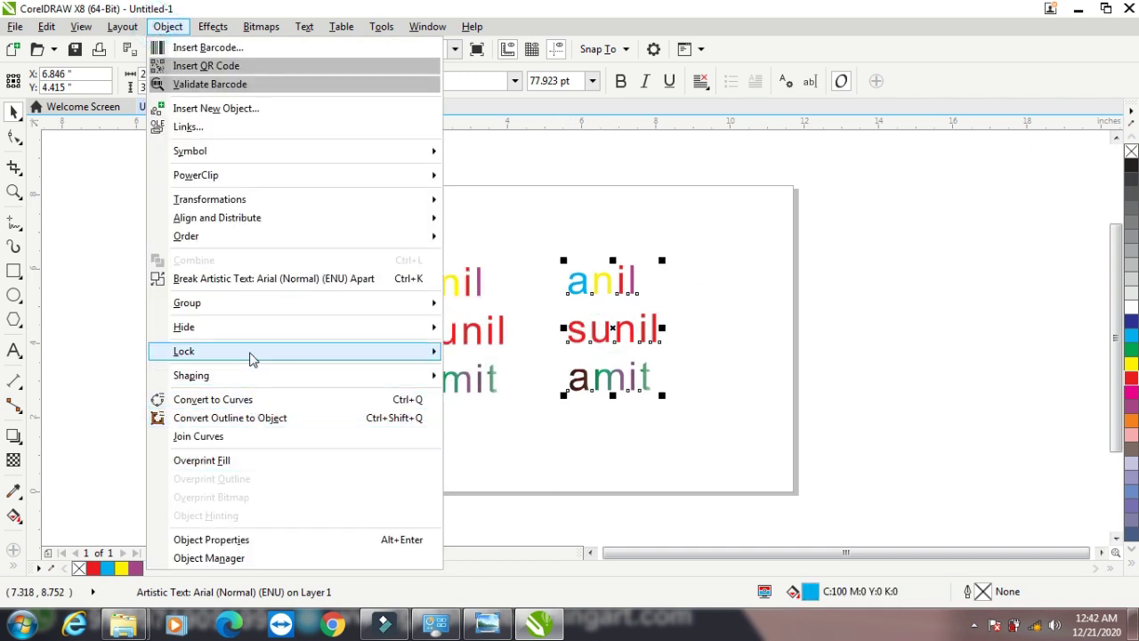
pyautogui.click(213, 399)
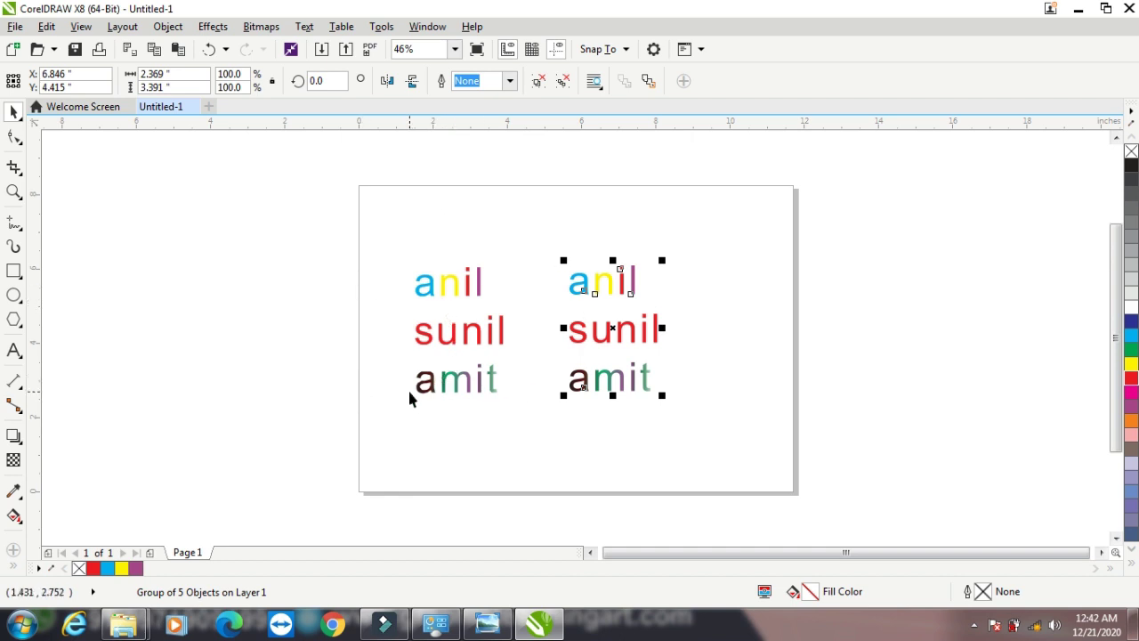
pyautogui.click(285, 209)
# Make the first letter of the original text's first line 100 pt and bold
pyautogui.click(467, 288)
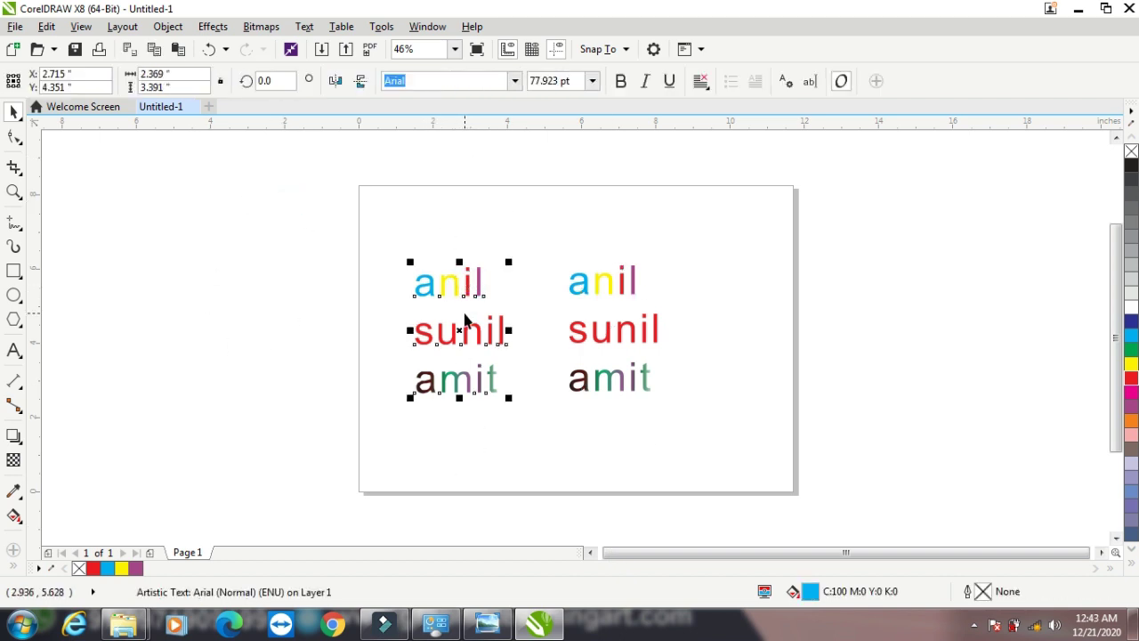
pyautogui.click(13, 137)
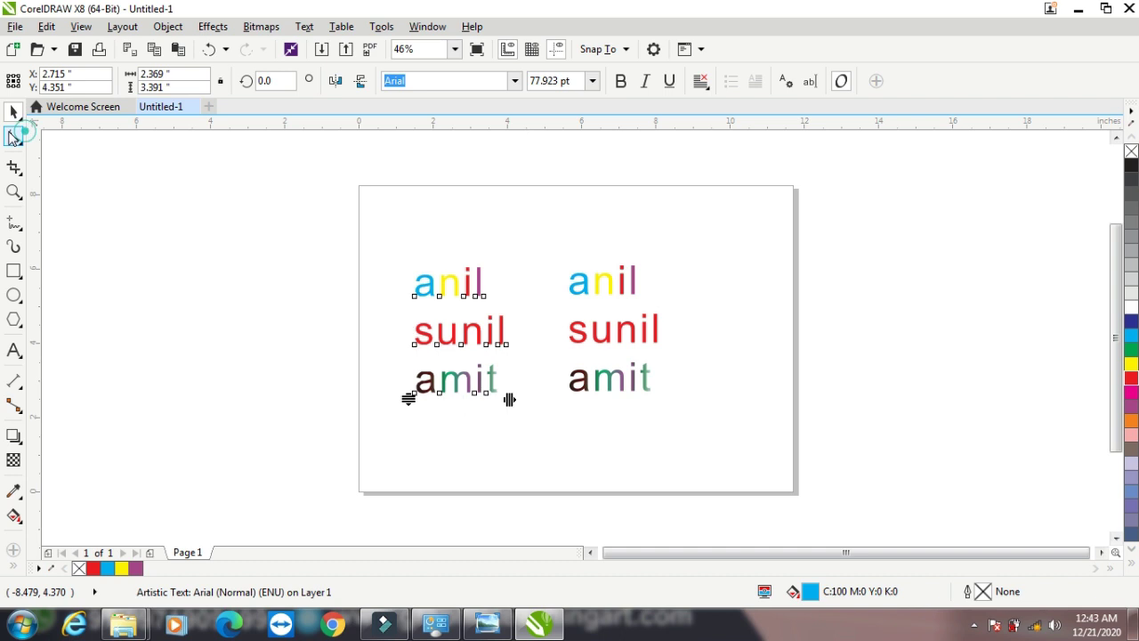
pyautogui.click(413, 296)
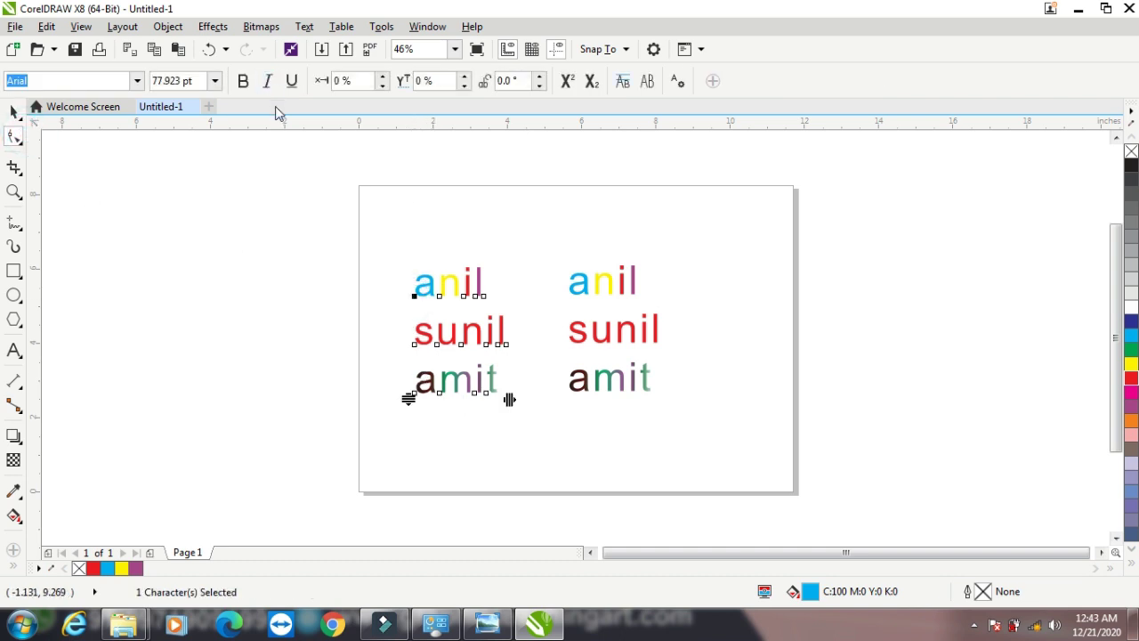
pyautogui.click(215, 81)
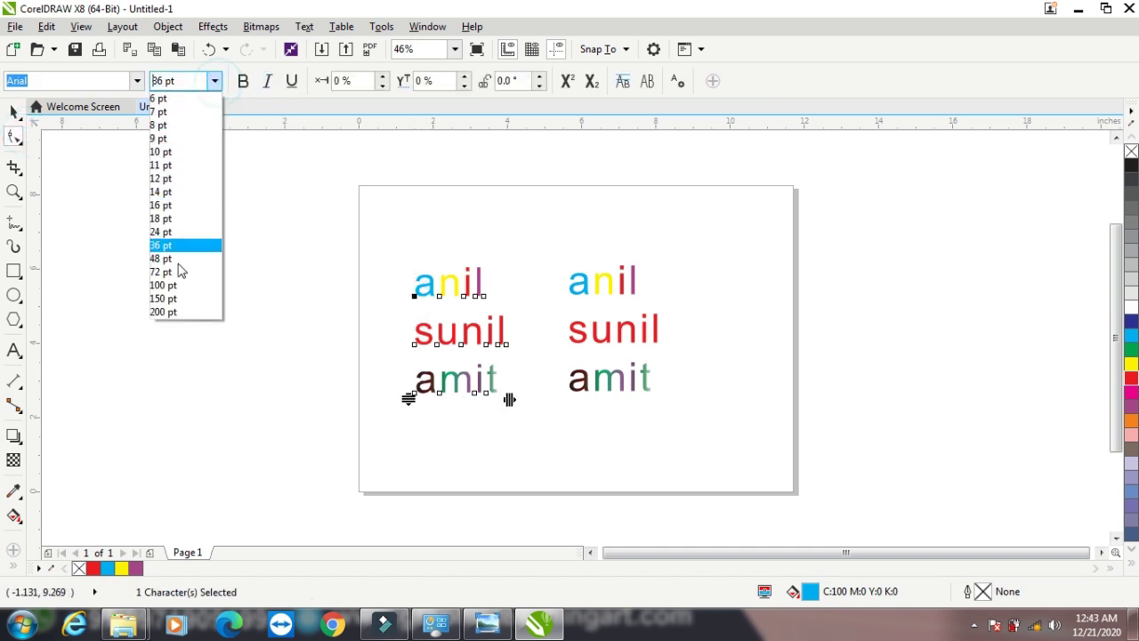
pyautogui.click(169, 285)
pyautogui.click(242, 81)
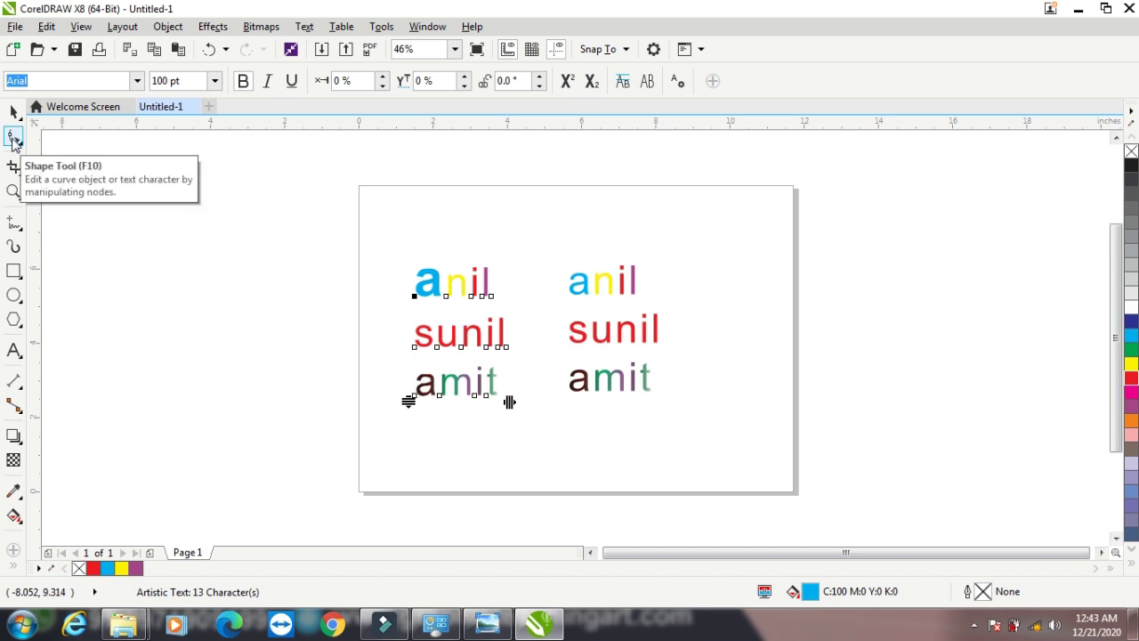
# Delete both the original text block and its curve-converted copy from the page
pyautogui.press('space')
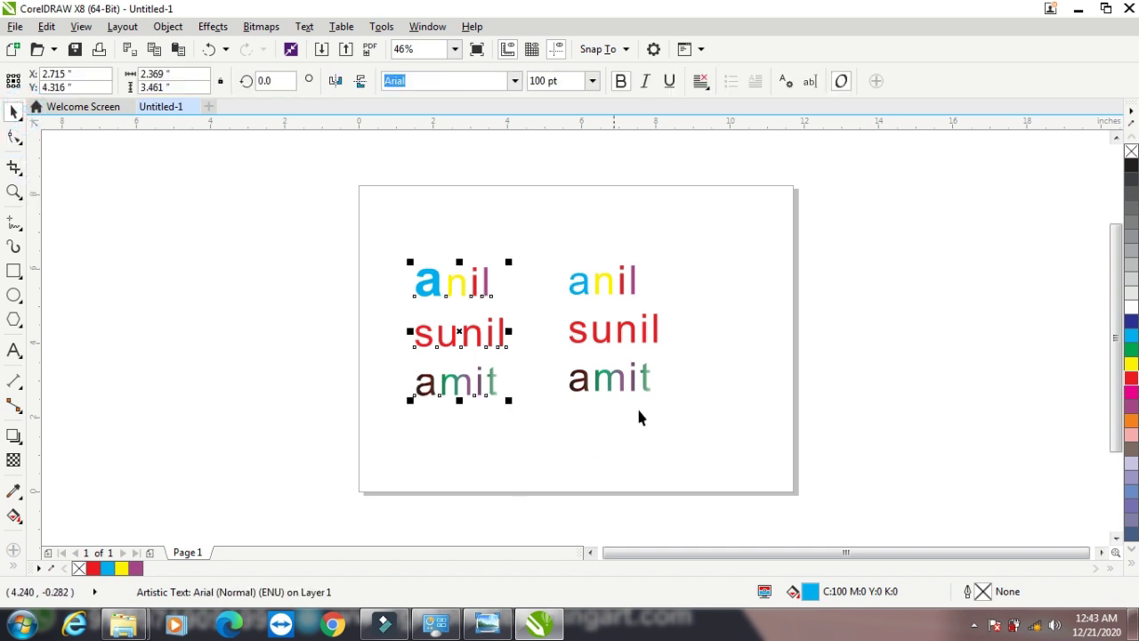
pyautogui.click(14, 140)
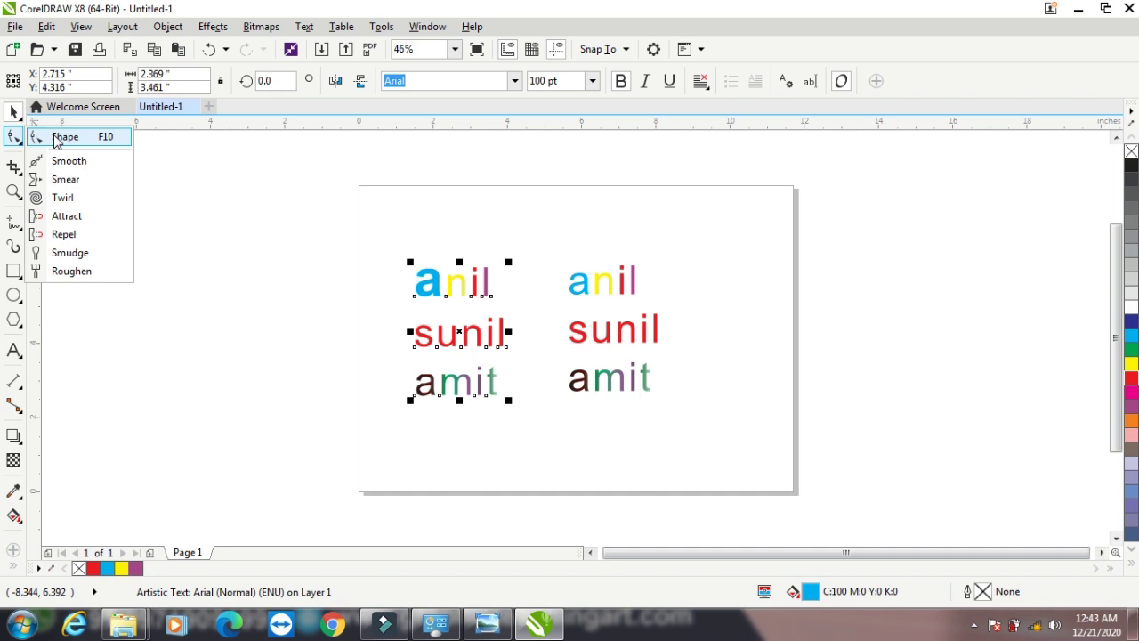
pyautogui.click(55, 138)
pyautogui.click(13, 113)
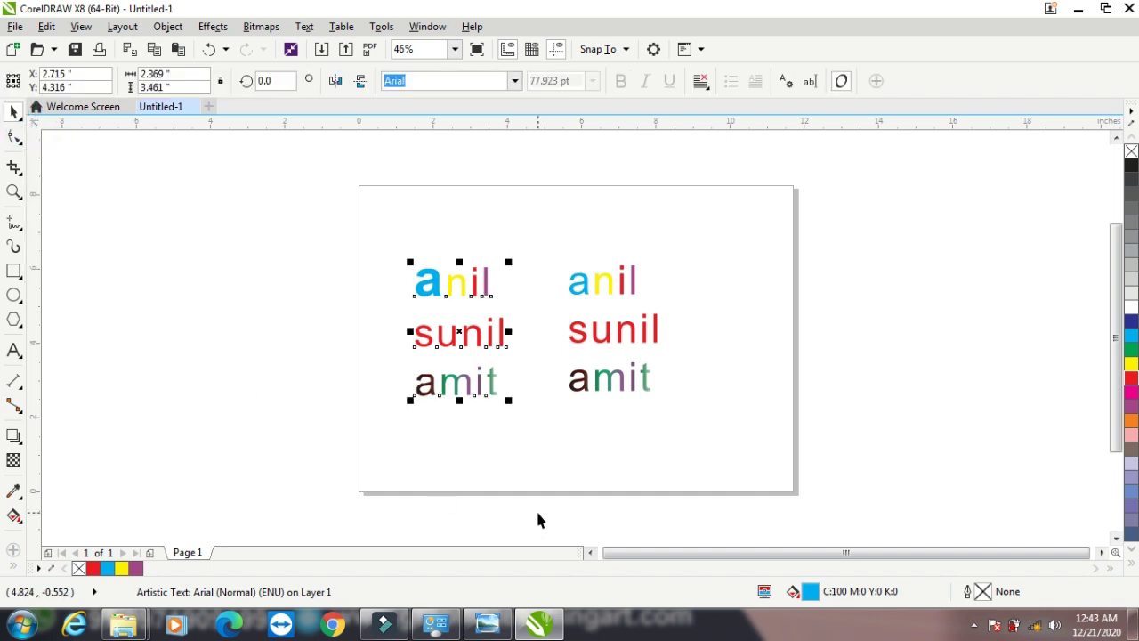
pyautogui.moveTo(368, 204); pyautogui.dragTo(753, 454)
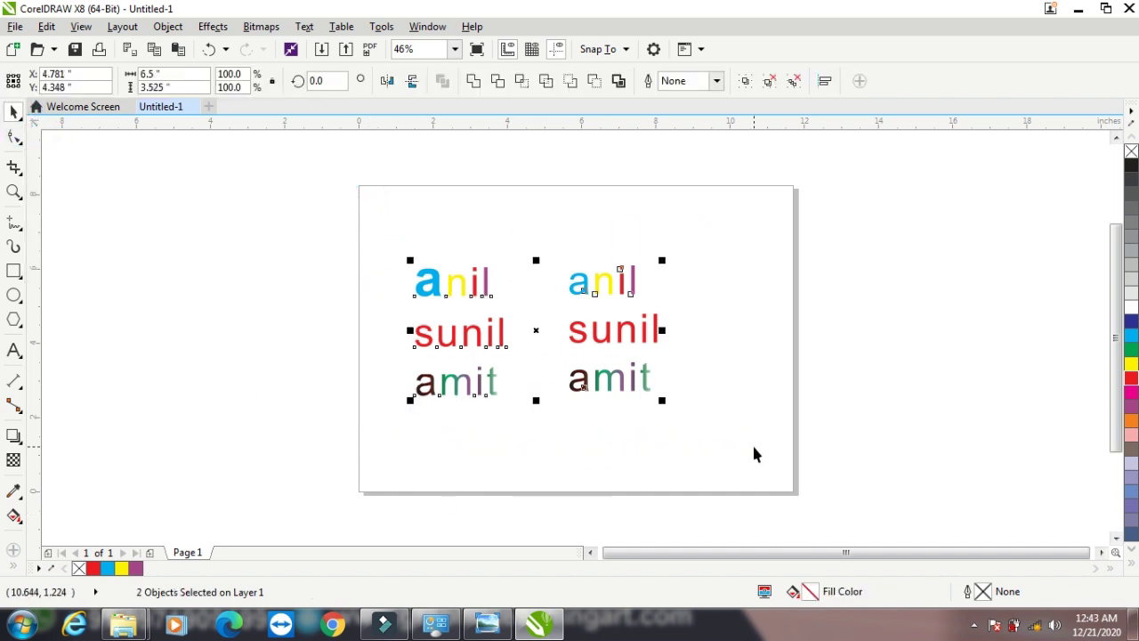
pyautogui.press('Delete')
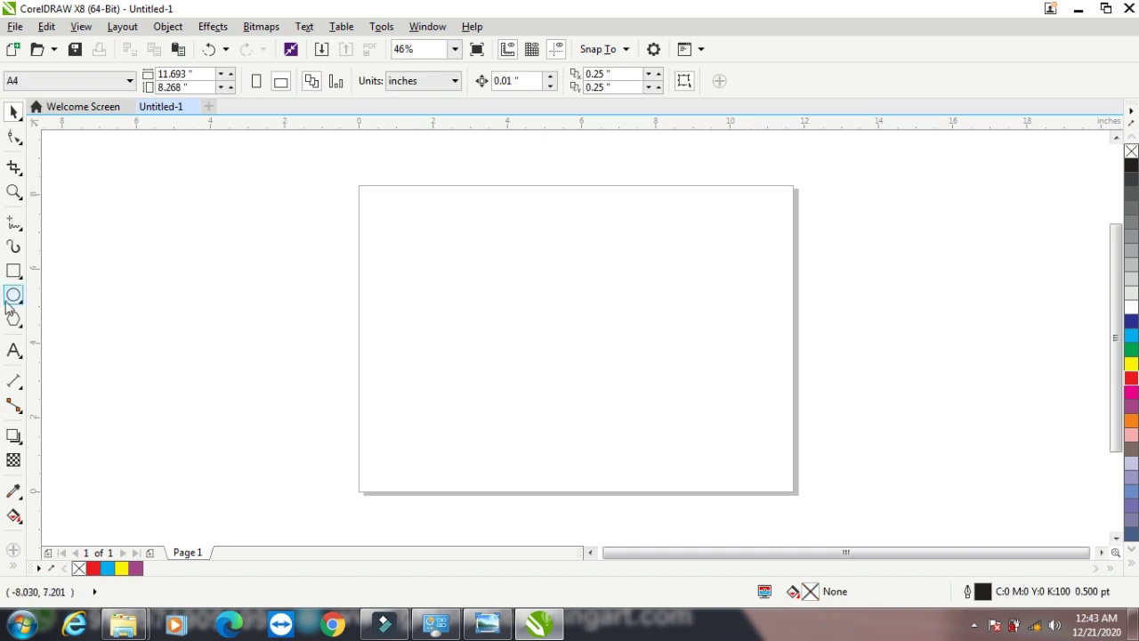
# Draw a rectangle about 7.44 × 4.11 inches and run the Smooth tool along its edges and corners
pyautogui.click(14, 271)
pyautogui.moveTo(404, 239); pyautogui.dragTo(680, 392)
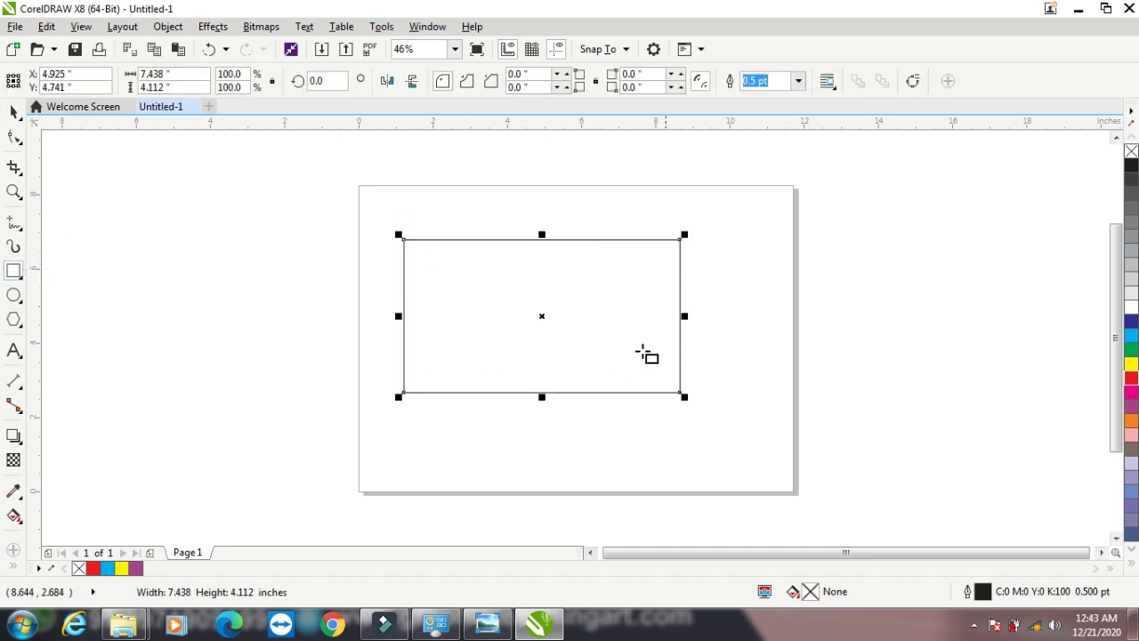
pyautogui.click(17, 138)
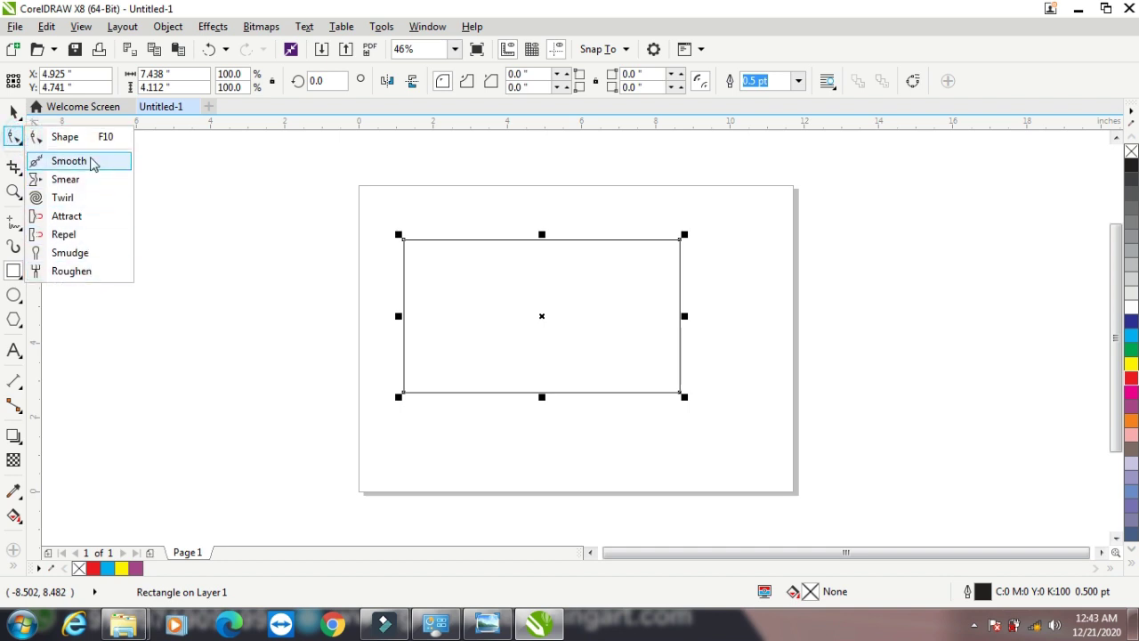
pyautogui.click(69, 161)
pyautogui.moveTo(399, 394); pyautogui.dragTo(394, 411)
pyautogui.moveTo(485, 387)
pyautogui.mouseDown()
pyautogui.moveTo(484, 423)
pyautogui.moveTo(664, 389)
pyautogui.mouseUp()
pyautogui.moveTo(685, 254)
pyautogui.mouseDown()
pyautogui.moveTo(644, 231)
pyautogui.moveTo(501, 261)
pyautogui.moveTo(426, 247)
pyautogui.moveTo(389, 222)
pyautogui.mouseUp()
# With the Shape tool, pull the upper node on the rectangle's right edge outward by about 1.2 inches
pyautogui.click(12, 142)
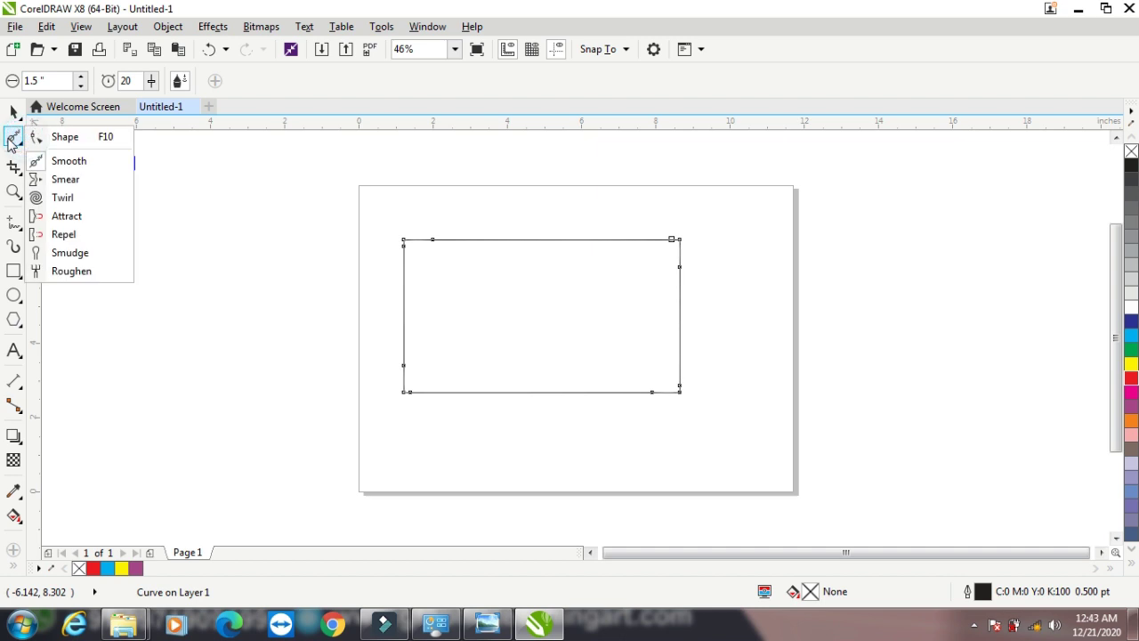
pyautogui.click(97, 136)
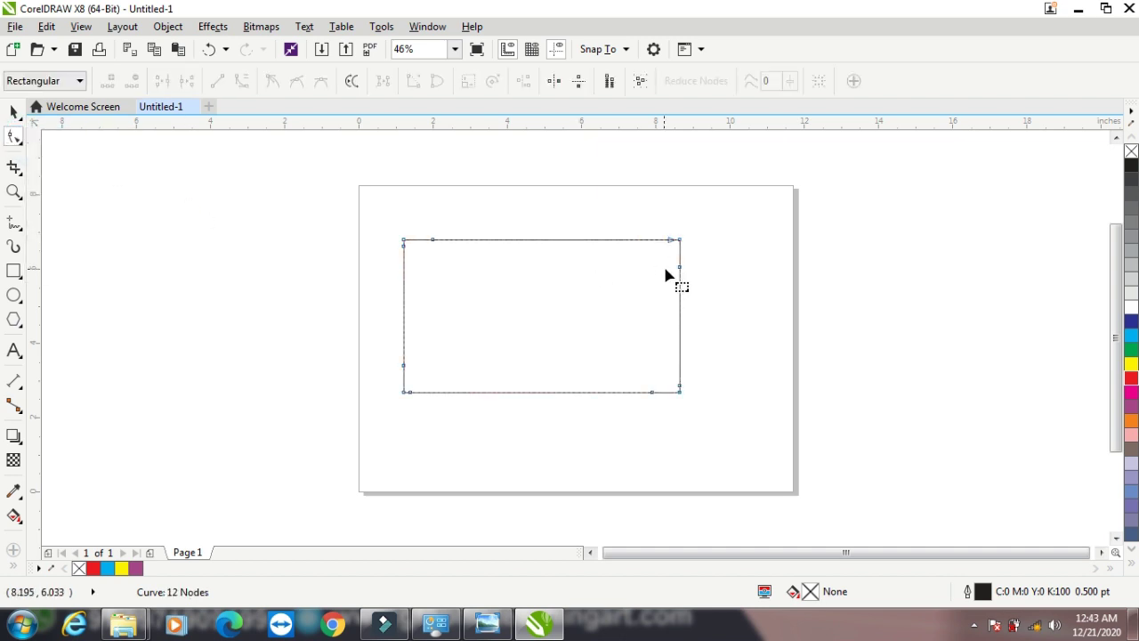
pyautogui.moveTo(680, 267); pyautogui.dragTo(721, 278)
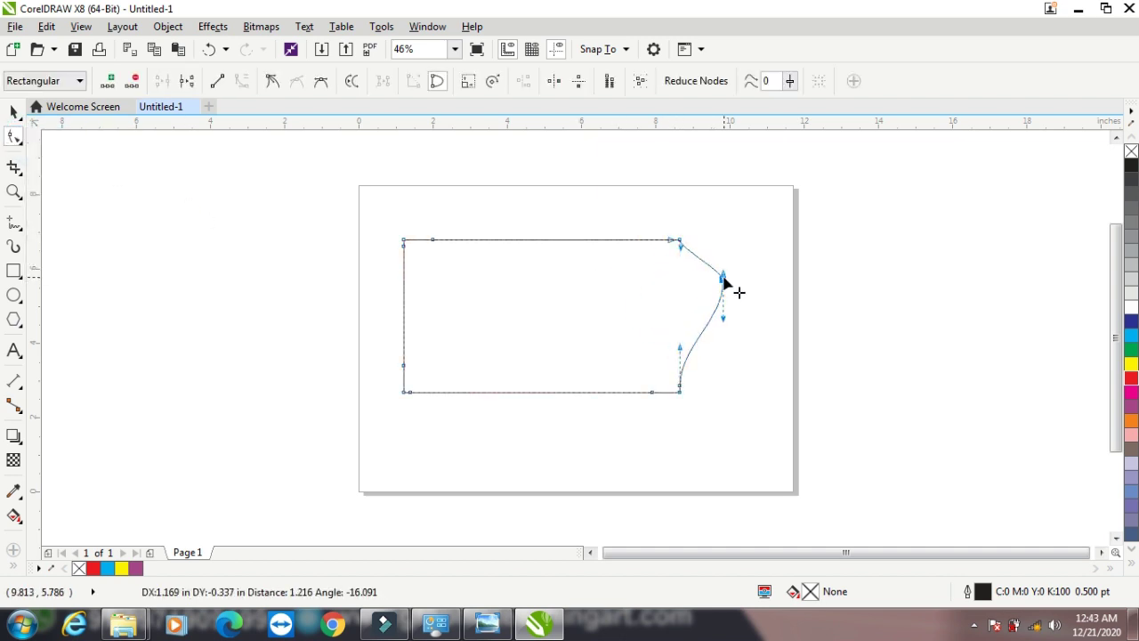
# Smear the bottom edge outward into two bulges and inward into one peak near its right end
pyautogui.click(14, 136)
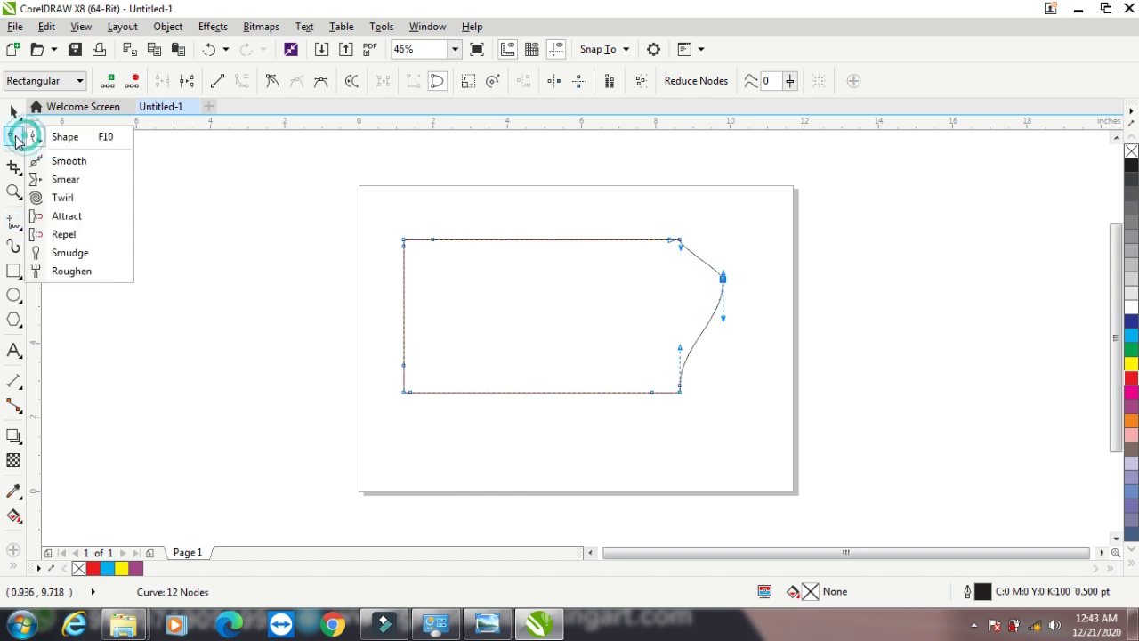
pyautogui.click(53, 178)
pyautogui.moveTo(463, 387); pyautogui.dragTo(457, 420)
pyautogui.moveTo(549, 382); pyautogui.dragTo(557, 435)
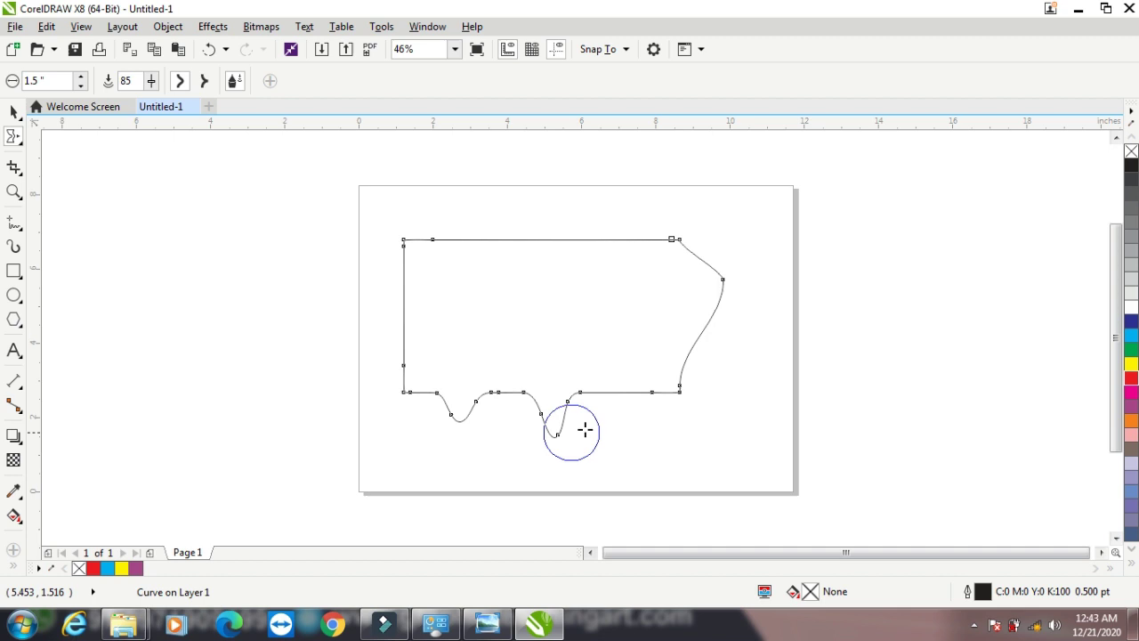
pyautogui.moveTo(613, 399); pyautogui.dragTo(605, 330)
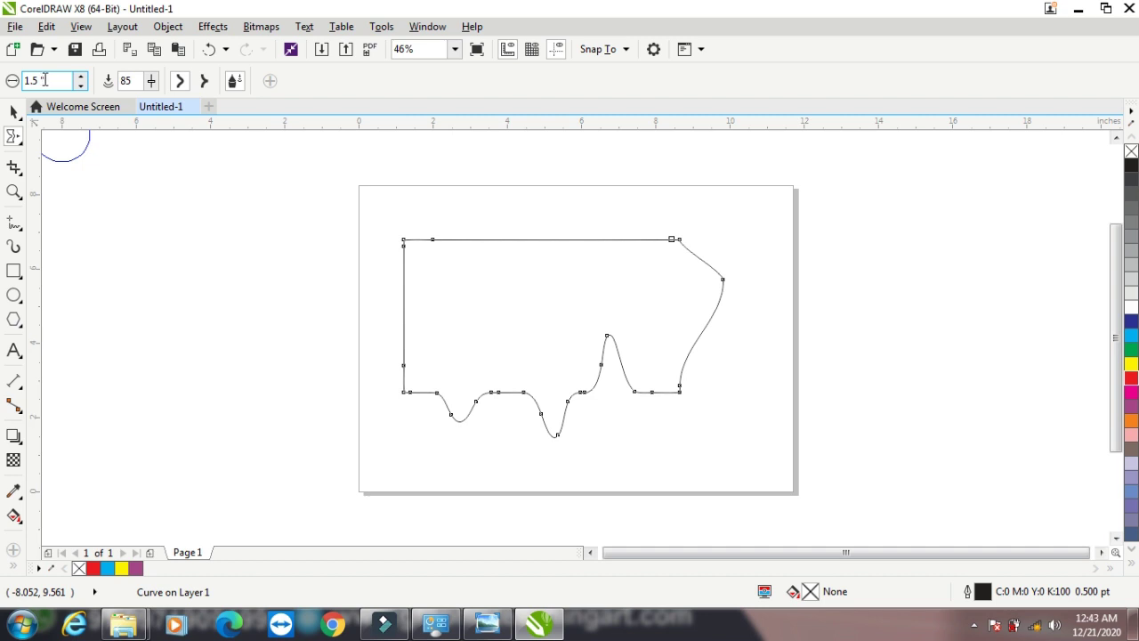
# Twirl three counterclockwise spirals into the top edge and one clockwise spiral into the middle of the left edge
pyautogui.click(15, 136)
pyautogui.click(62, 198)
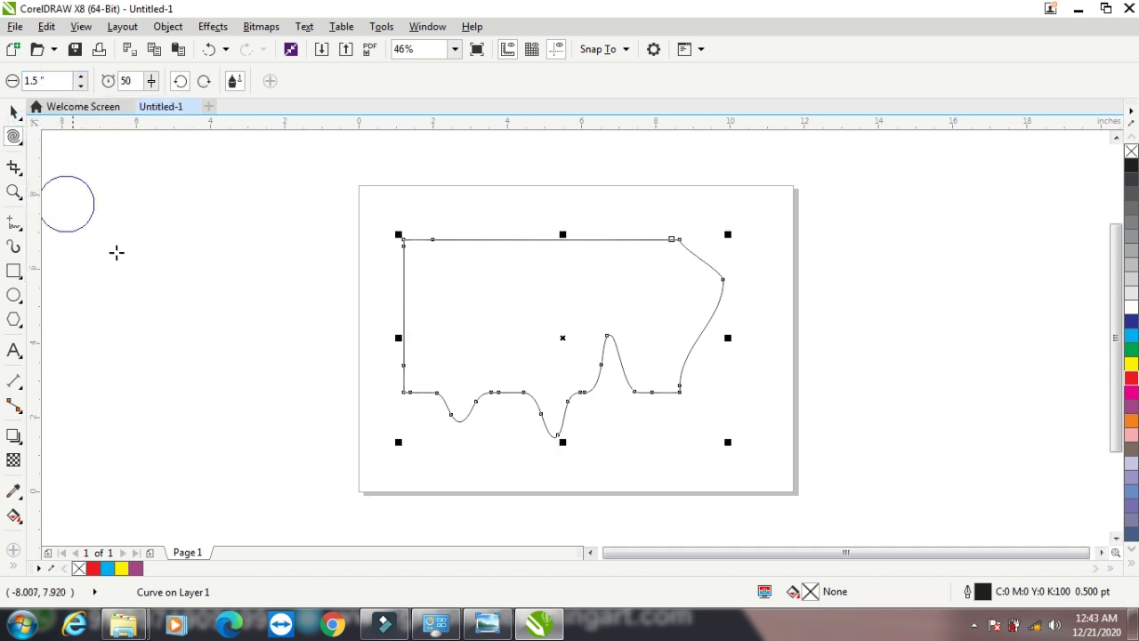
pyautogui.click(530, 239)
pyautogui.moveTo(531, 239); pyautogui.dragTo(530, 239)
pyautogui.moveTo(614, 241); pyautogui.dragTo(612, 240)
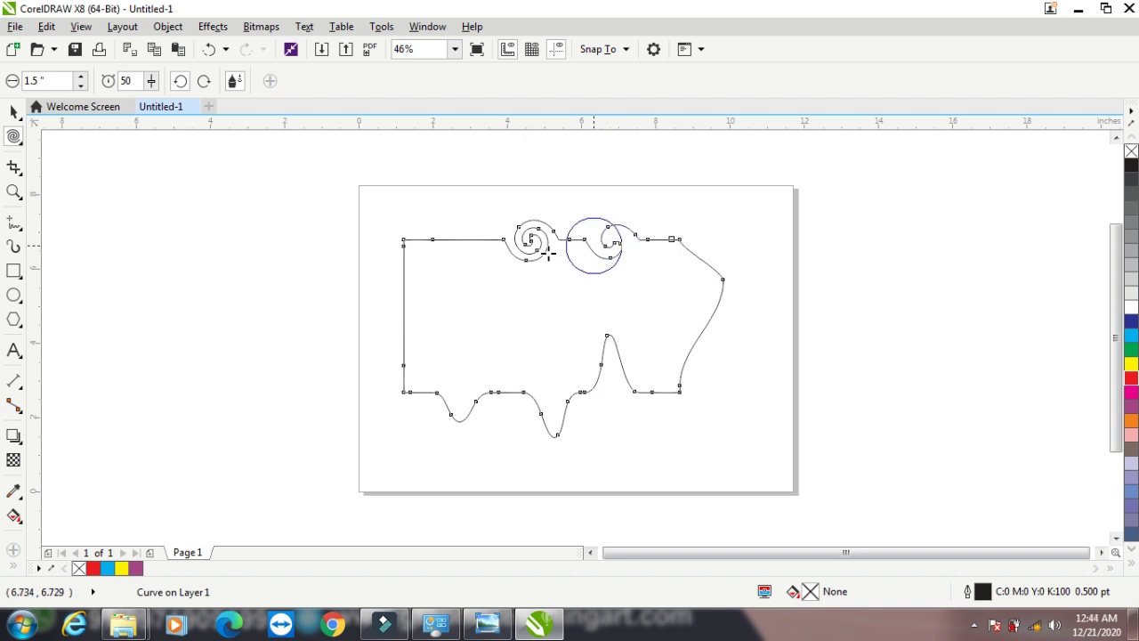
pyautogui.moveTo(466, 236); pyautogui.dragTo(466, 239)
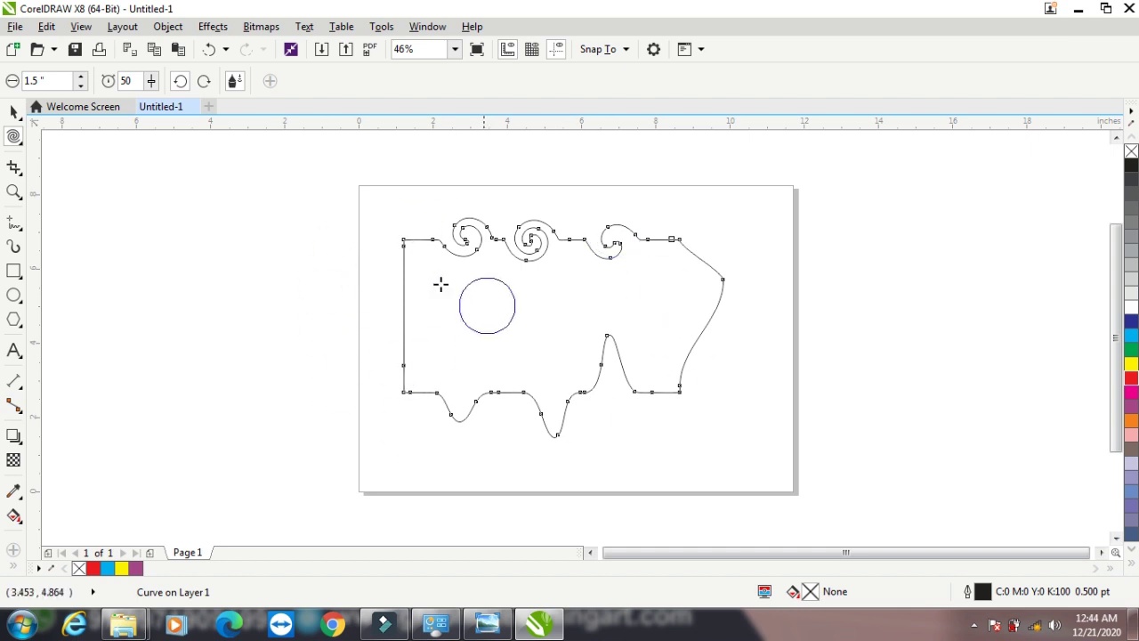
pyautogui.click(205, 82)
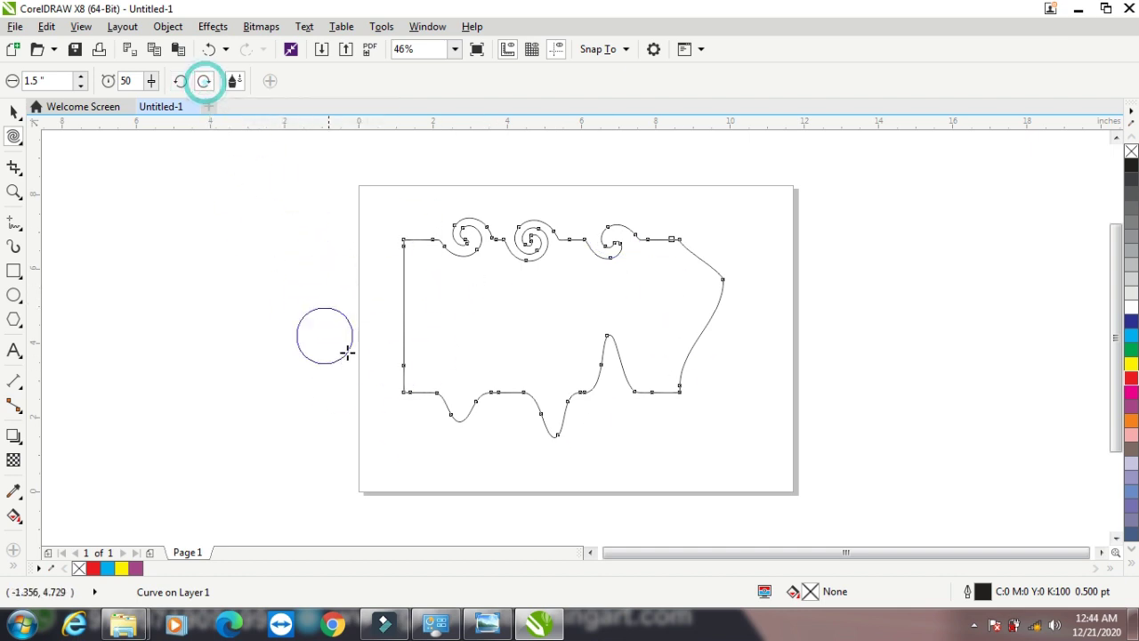
pyautogui.moveTo(399, 305); pyautogui.dragTo(403, 306)
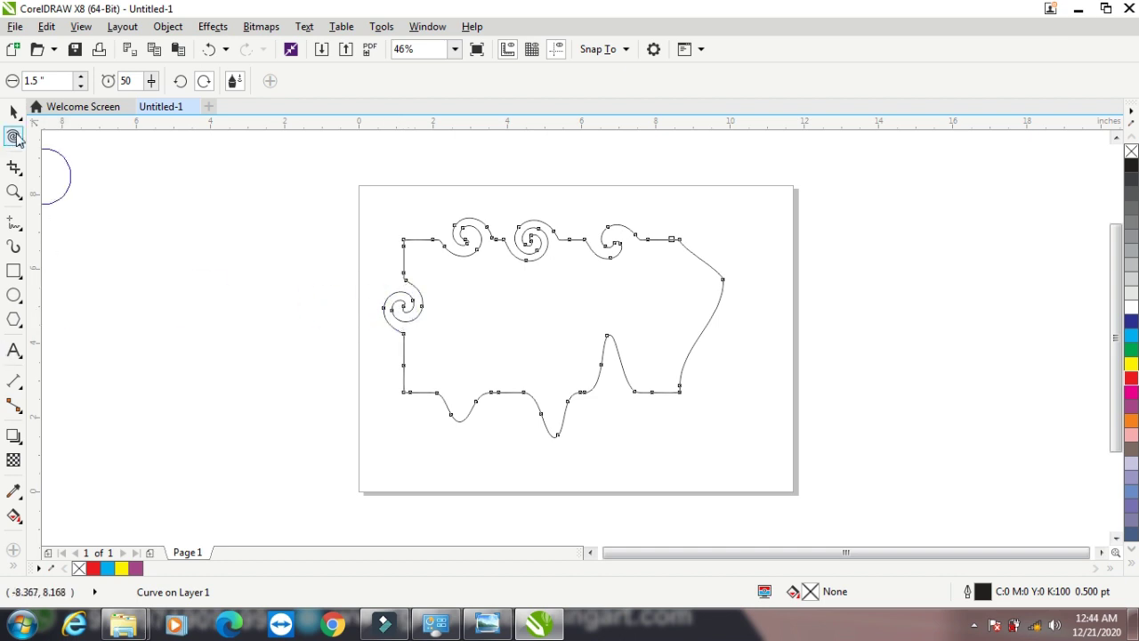
# Use the Attract tool to draw the shape's curved right edge inward toward the interior
pyautogui.click(15, 137)
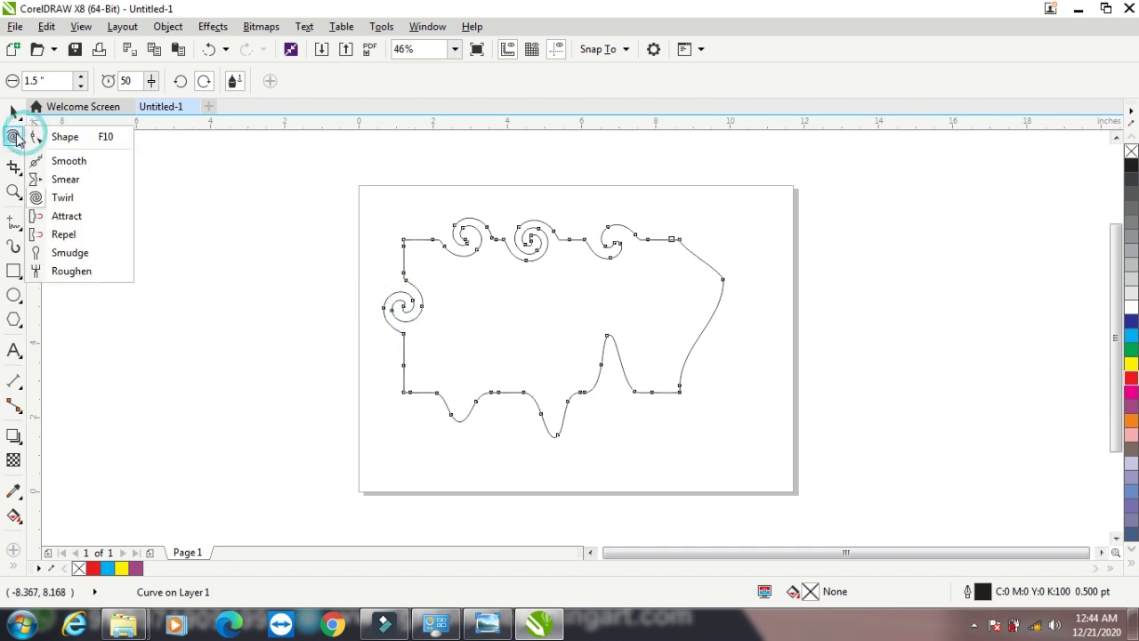
pyautogui.click(44, 214)
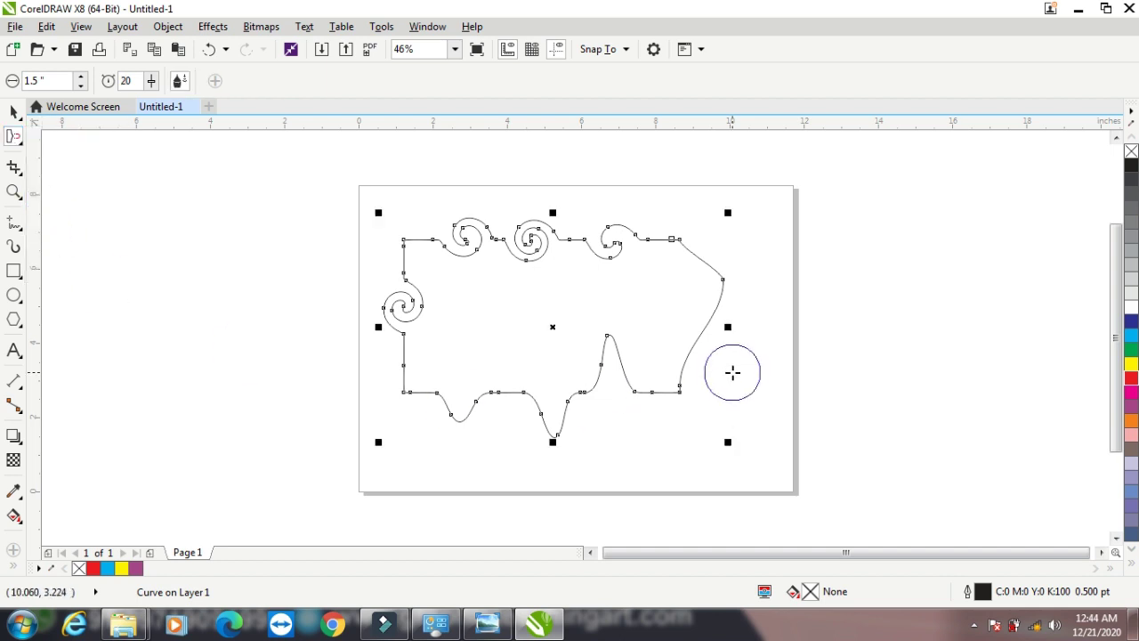
pyautogui.moveTo(717, 353); pyautogui.dragTo(650, 310)
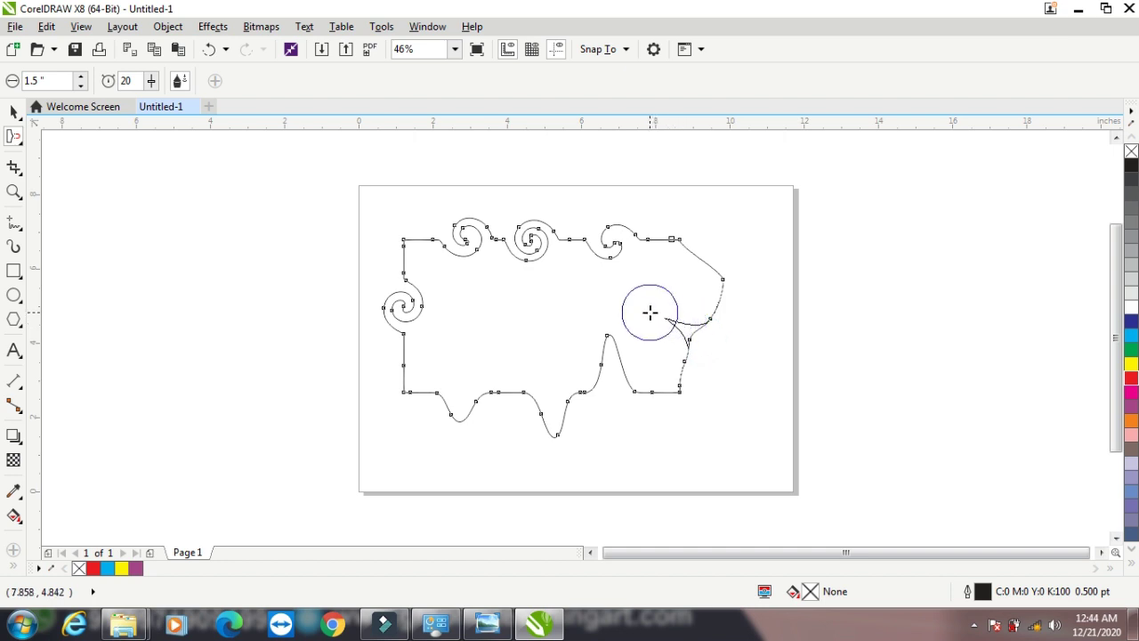
pyautogui.click(692, 298)
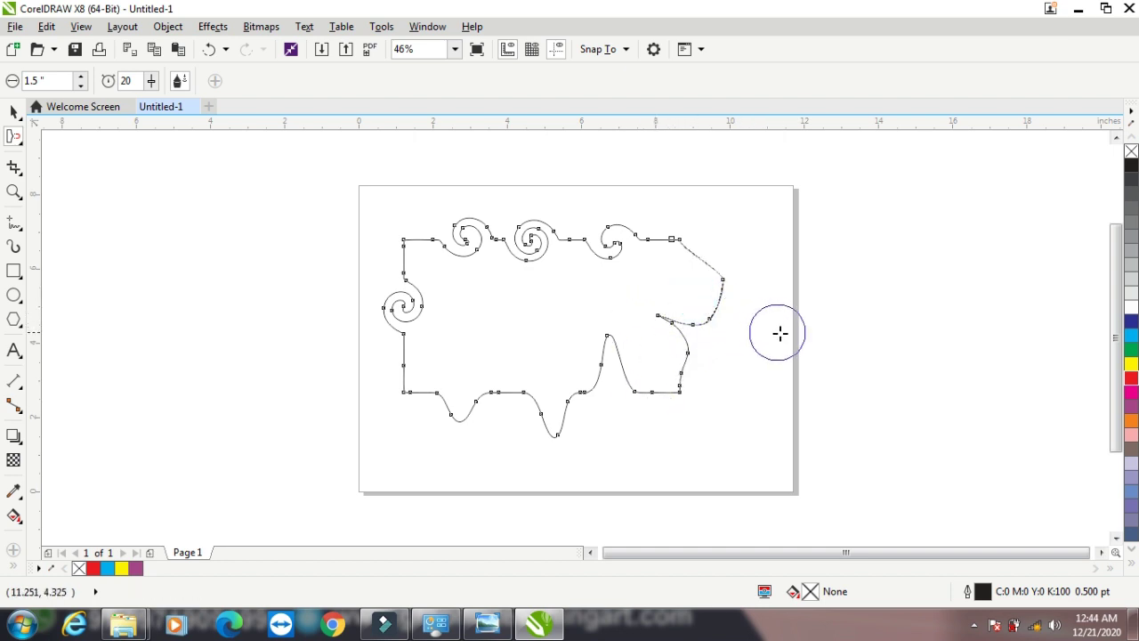
pyautogui.moveTo(738, 296); pyautogui.dragTo(664, 279)
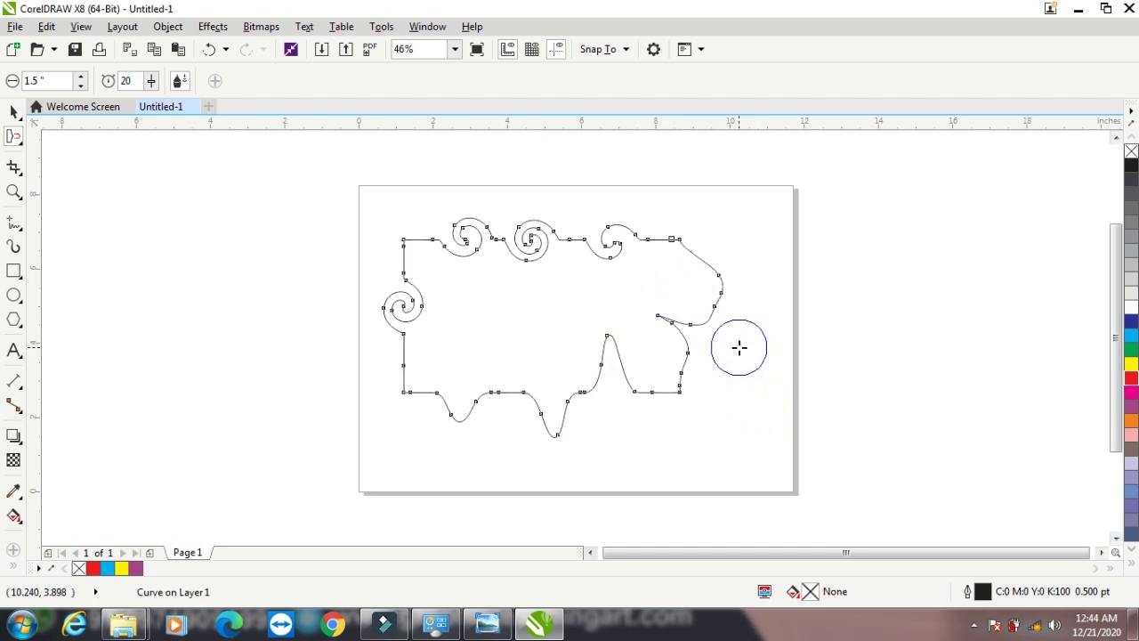
# Delete the distorted shape and draw a new rectangle about 5.75 × 4.83 inches on the page
pyautogui.press('space')
pyautogui.press('Delete')
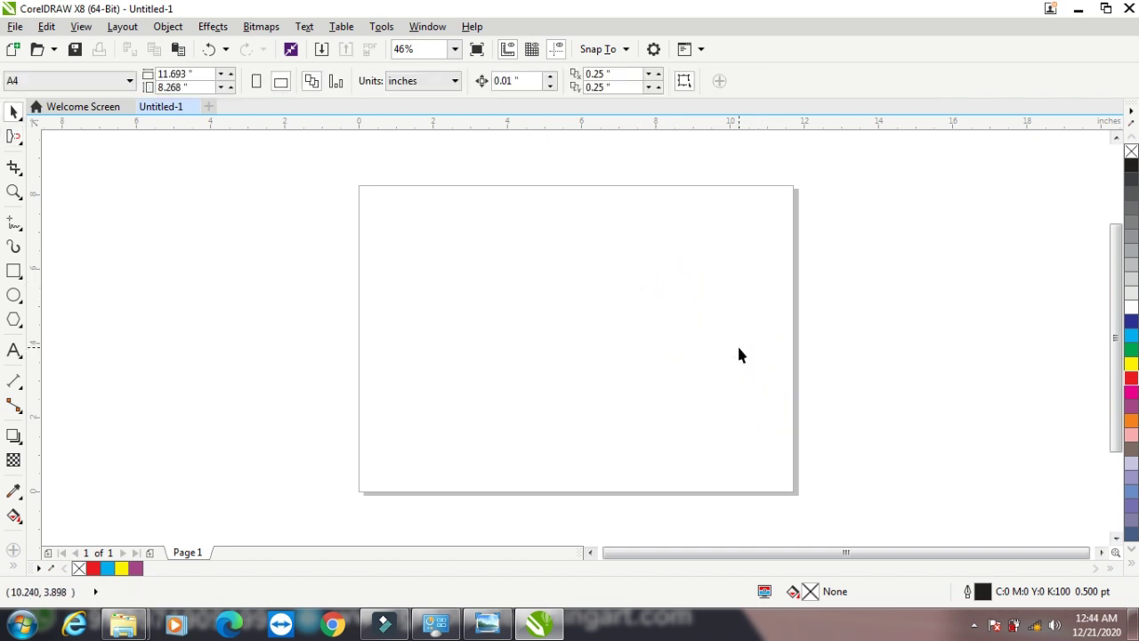
pyautogui.click(13, 271)
pyautogui.moveTo(433, 247); pyautogui.dragTo(647, 427)
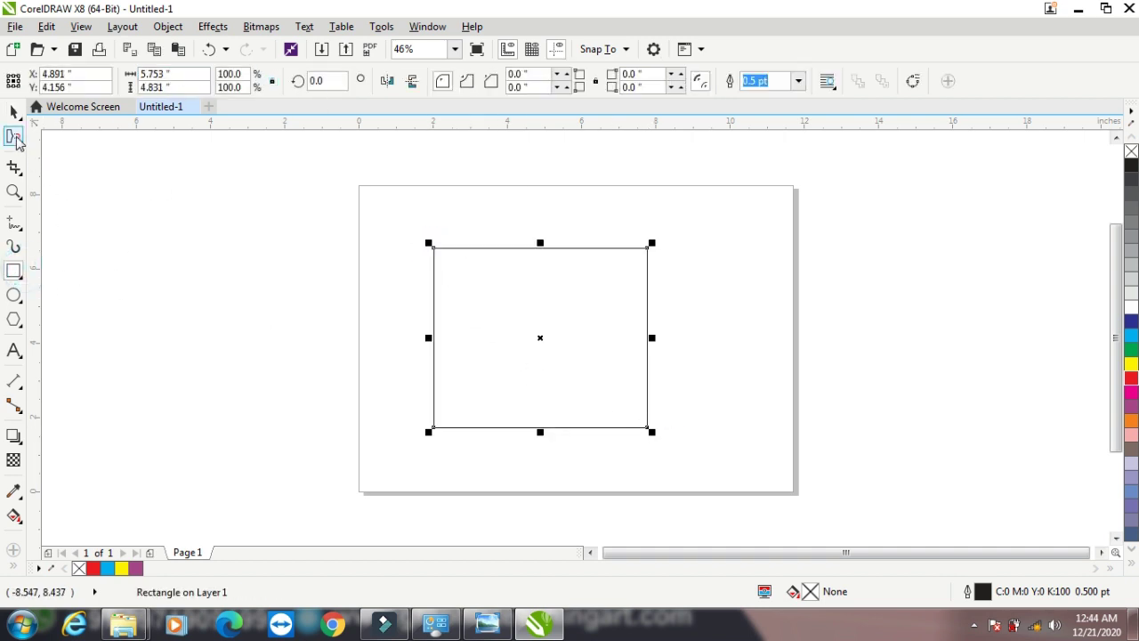
# Use the Attract tool to pull the rectangle's bottom edge into a small peak near its left end and slight waves toward its right end
pyautogui.click(15, 141)
pyautogui.moveTo(480, 437); pyautogui.dragTo(485, 402)
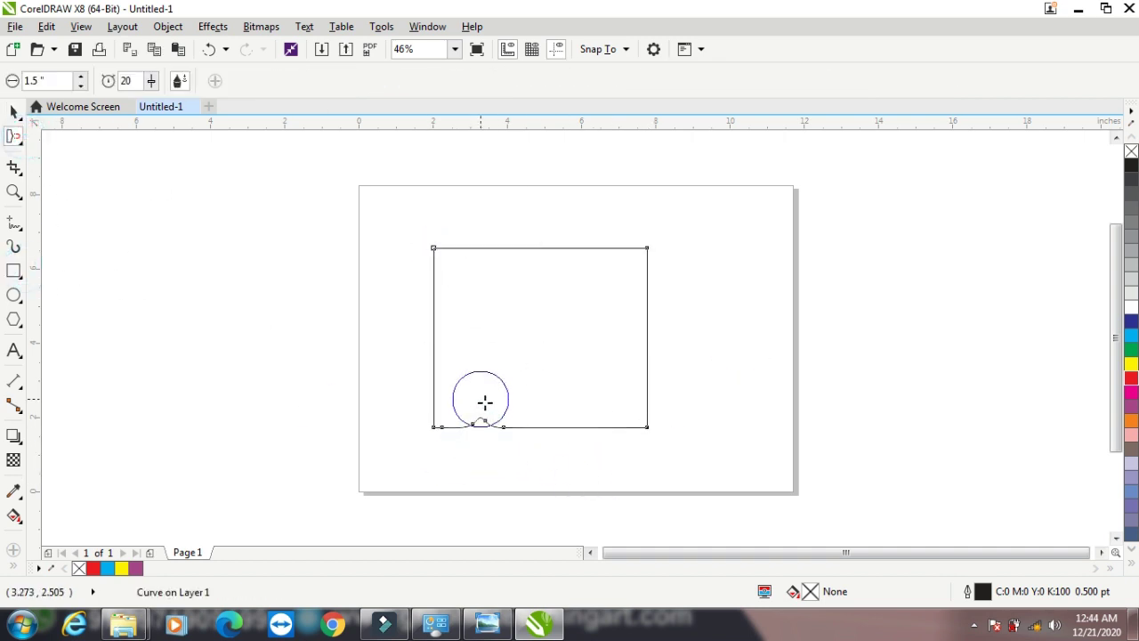
pyautogui.click(570, 425)
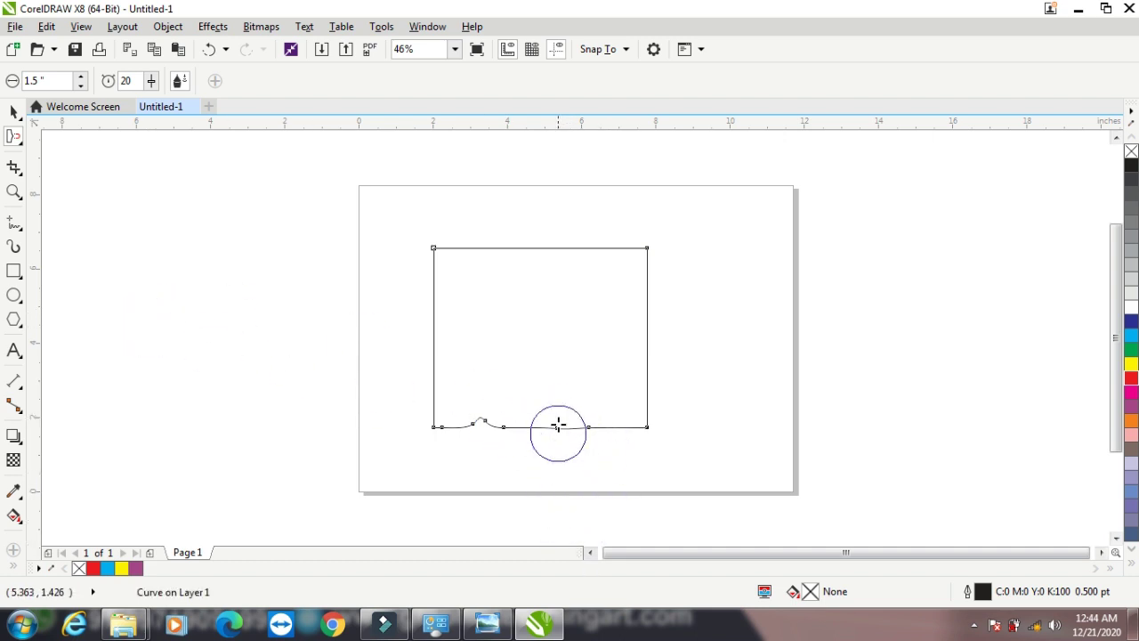
pyautogui.moveTo(582, 437)
pyautogui.mouseDown()
pyautogui.moveTo(579, 392)
pyautogui.moveTo(633, 460)
pyautogui.moveTo(610, 373)
pyautogui.mouseUp()
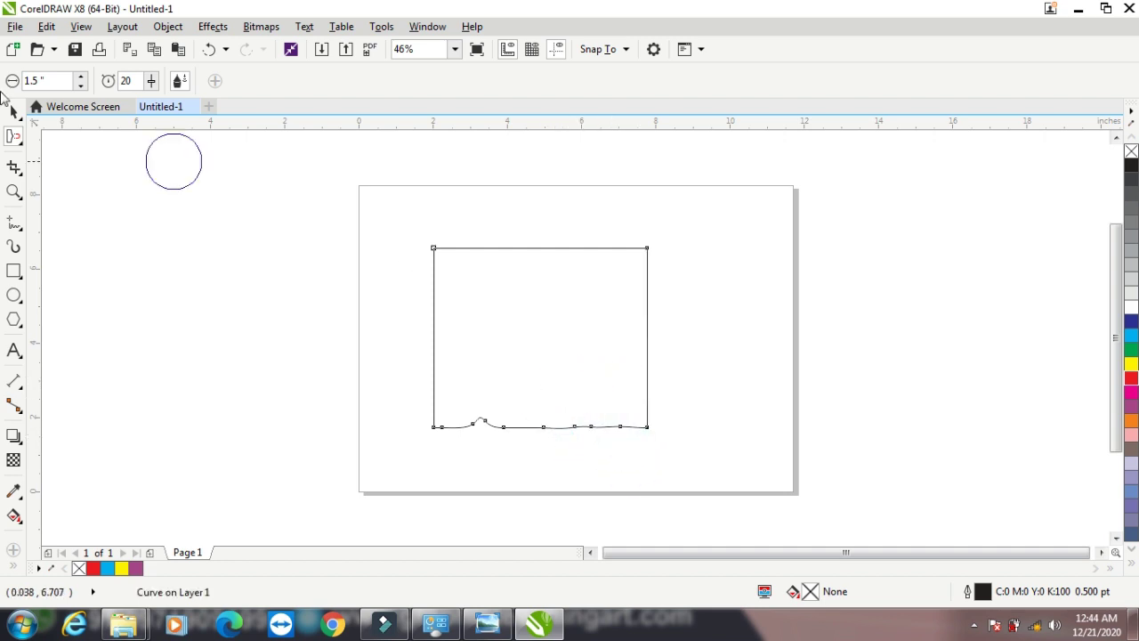
# Use the Repel tool from inside the shape to push its right edge into a slight wave
pyautogui.click(14, 136)
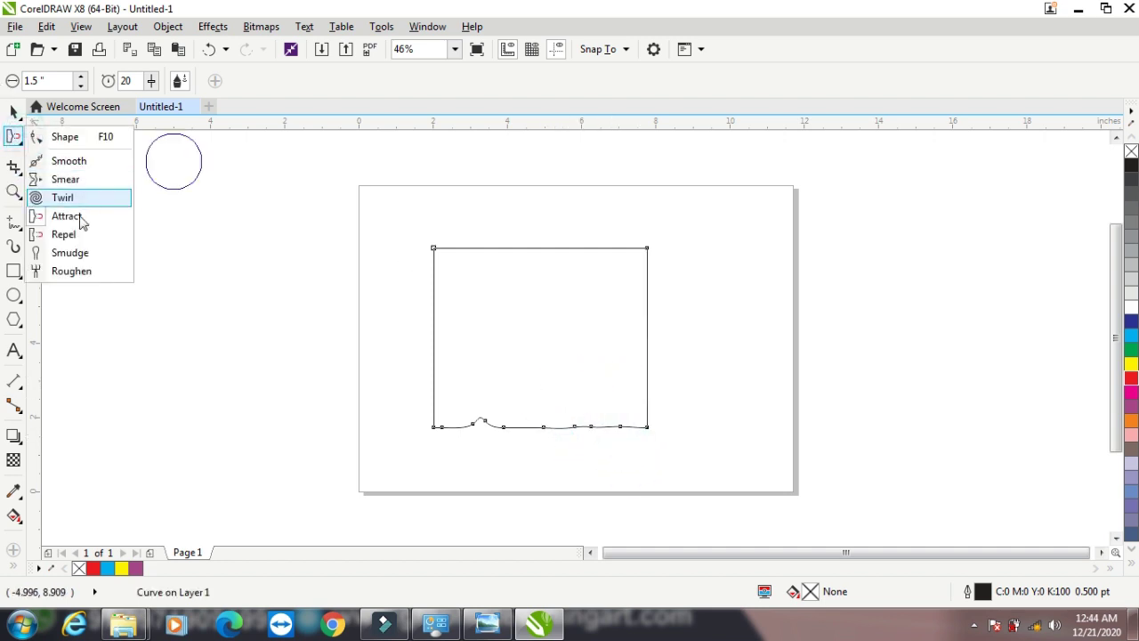
pyautogui.click(60, 234)
pyautogui.moveTo(604, 334)
pyautogui.mouseDown()
pyautogui.moveTo(676, 319)
pyautogui.moveTo(650, 328)
pyautogui.moveTo(645, 352)
pyautogui.moveTo(610, 353)
pyautogui.mouseUp()
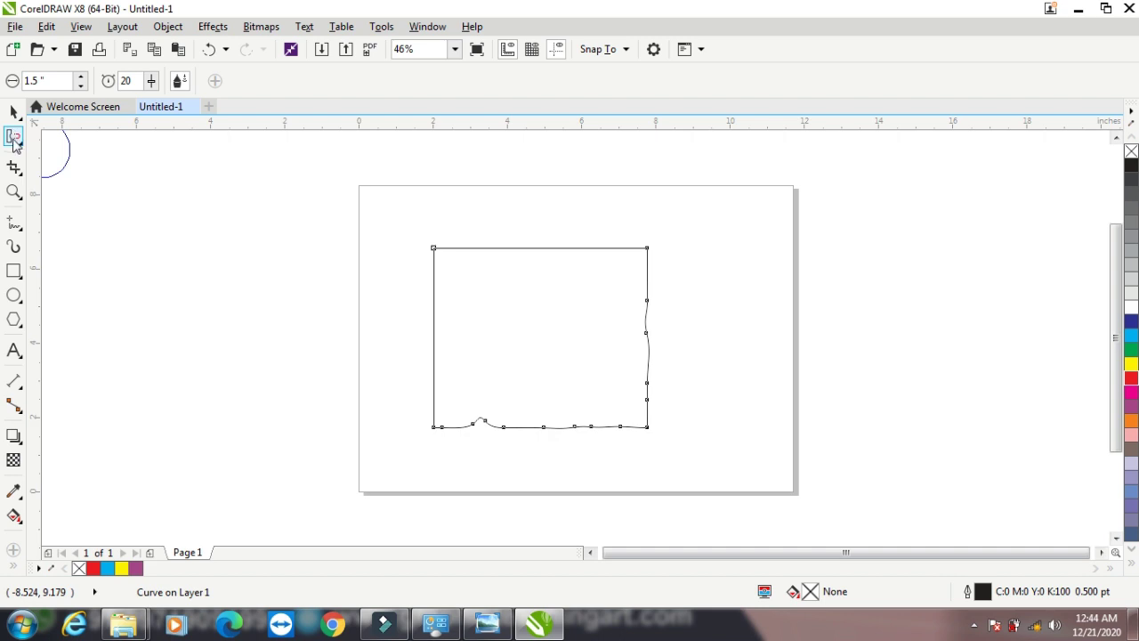
# Use the Smudge tool to pull a thin spike outward from the upper part of the shape's left edge
pyautogui.rightClick(15, 142)
pyautogui.click(15, 143)
pyautogui.click(15, 143)
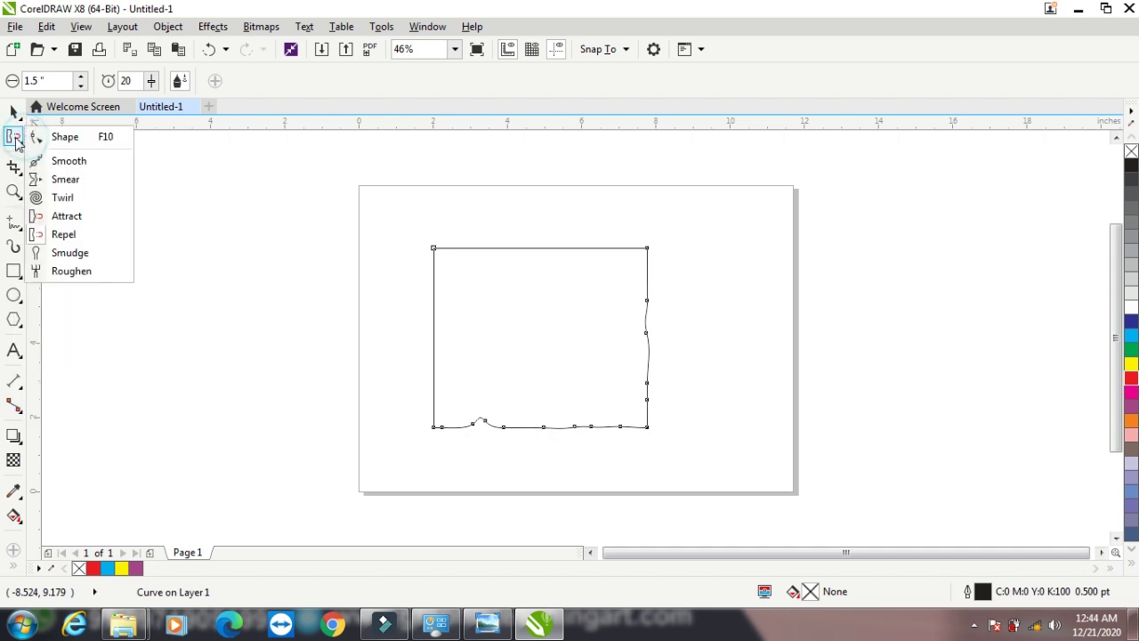
pyautogui.click(53, 252)
pyautogui.moveTo(441, 296); pyautogui.dragTo(405, 296)
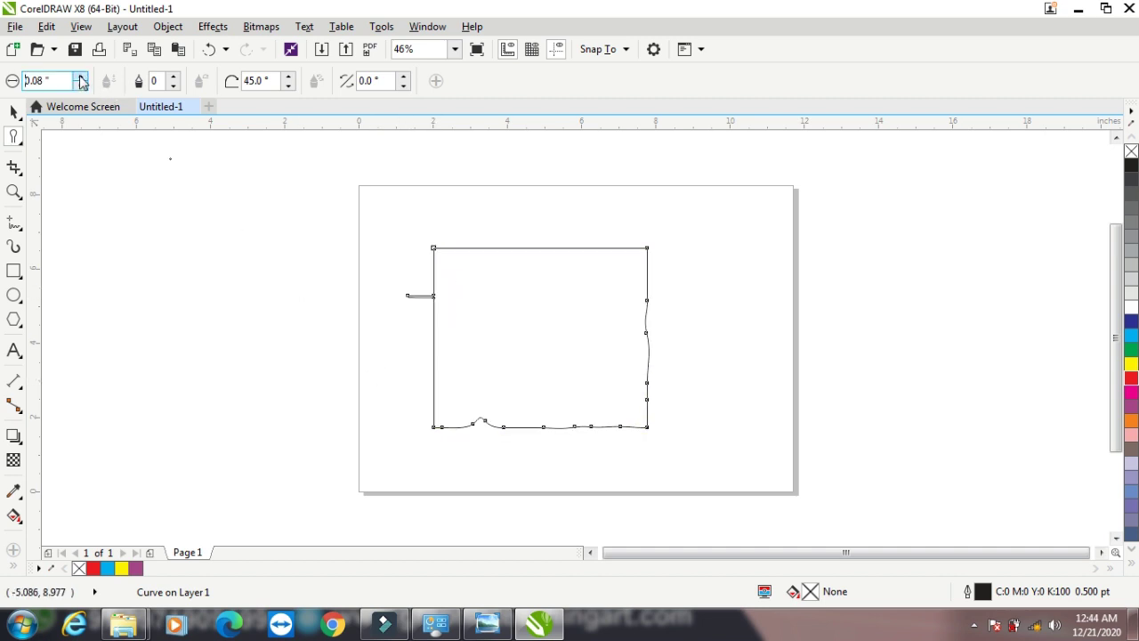
# Set the Smudge nib size to 1 inch, then smudge one bulge outward and one inward on the left edge below the spike
pyautogui.click(80, 76)
pyautogui.doubleClick(30, 81)
pyautogui.press('Return')
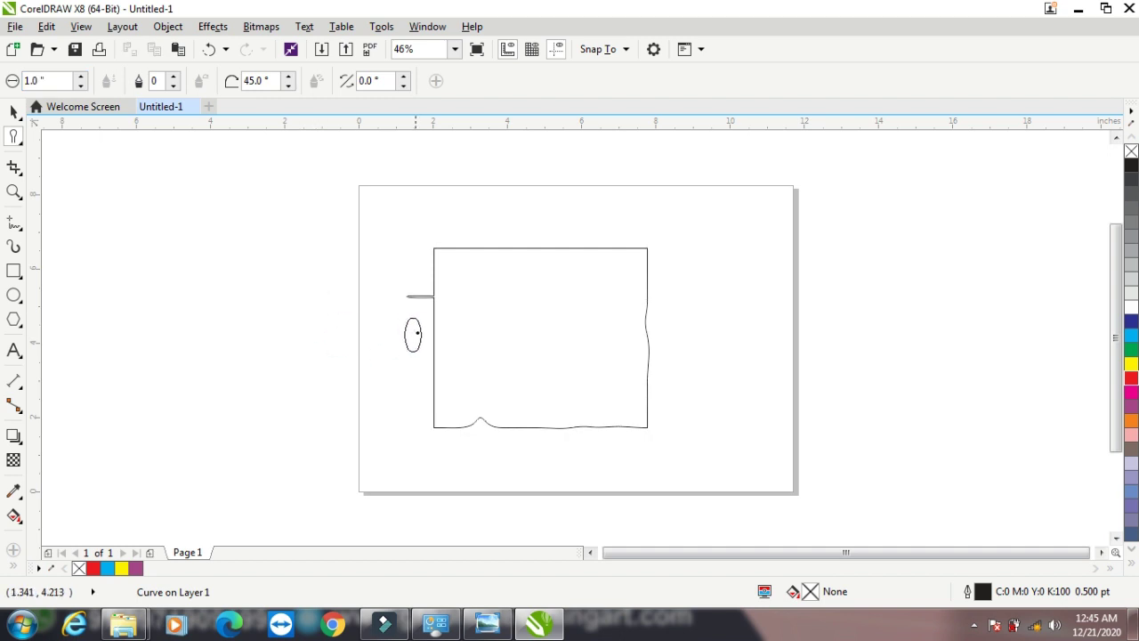
pyautogui.click(452, 328)
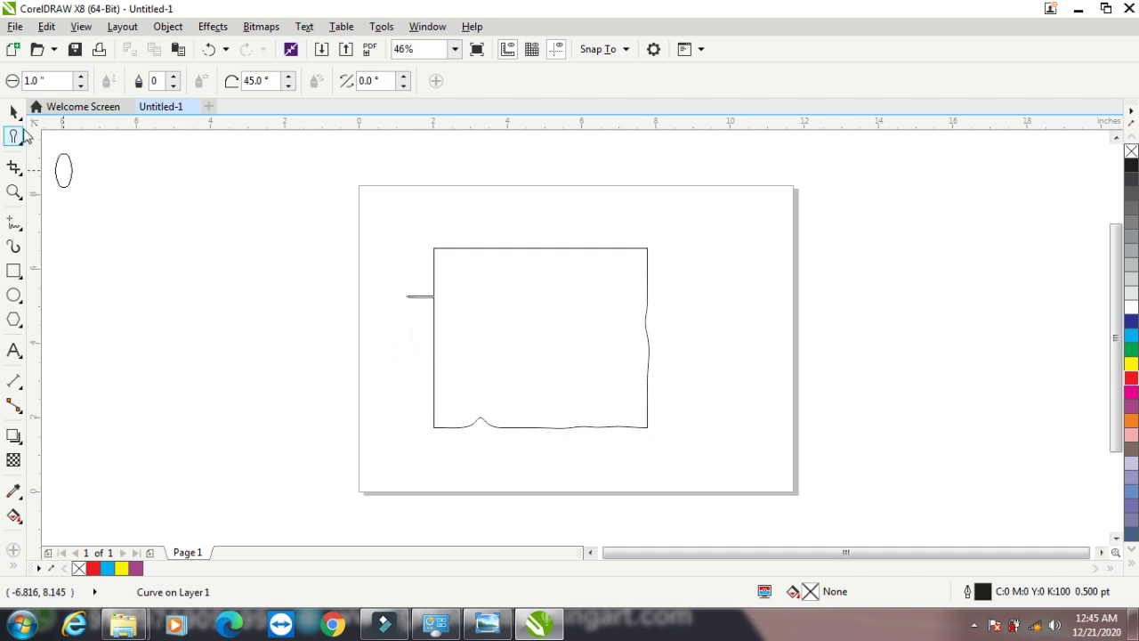
pyautogui.click(14, 111)
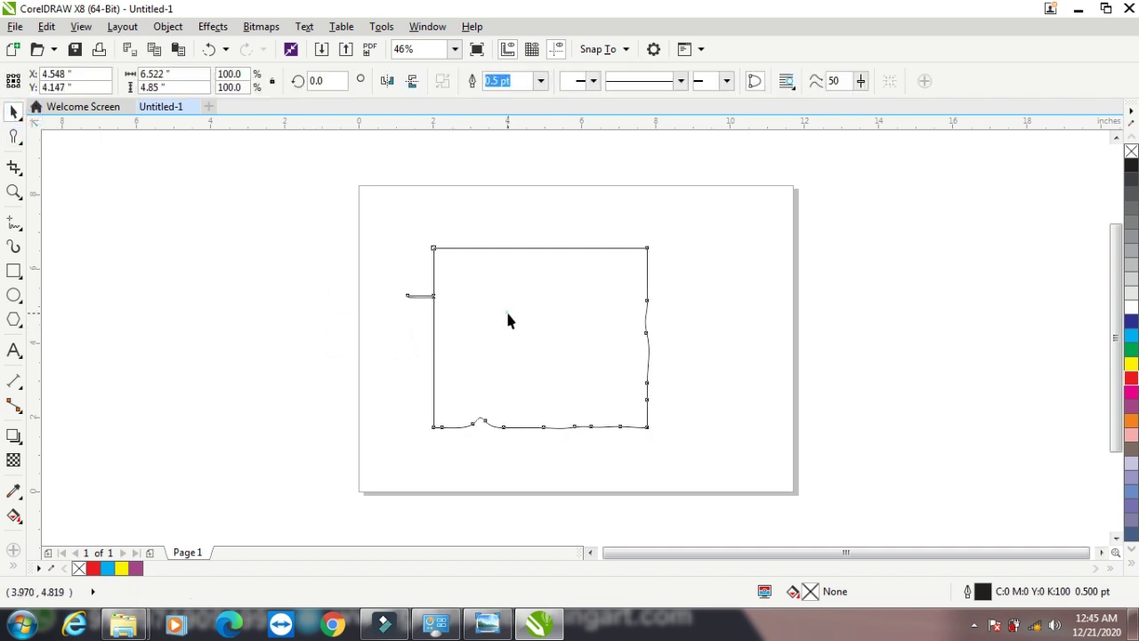
pyautogui.click(10, 135)
pyautogui.click(434, 336)
pyautogui.click(438, 390)
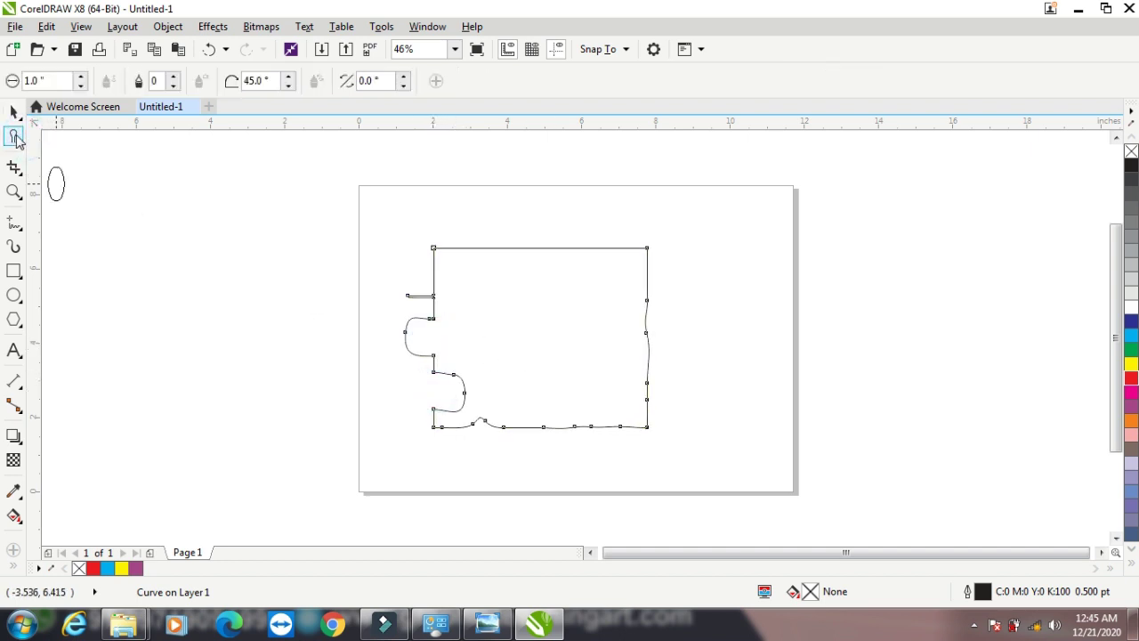
# Roughen the shape's whole top edge into a zigzag with the nib size set to 1 inch
pyautogui.click(14, 136)
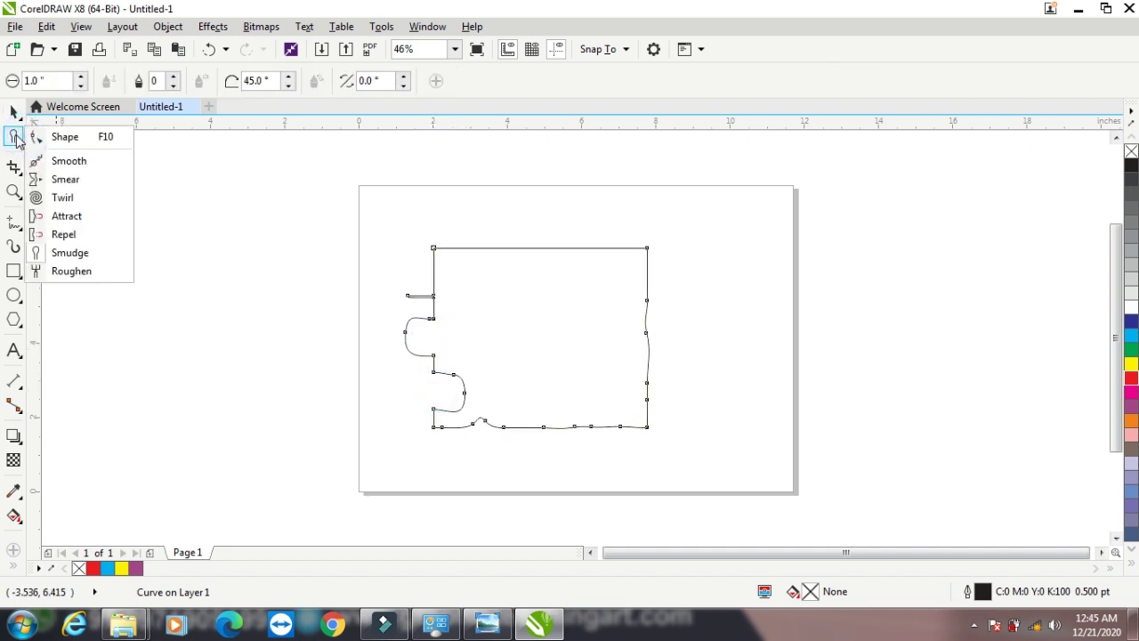
pyautogui.click(71, 271)
pyautogui.moveTo(61, 81); pyautogui.dragTo(13, 82)
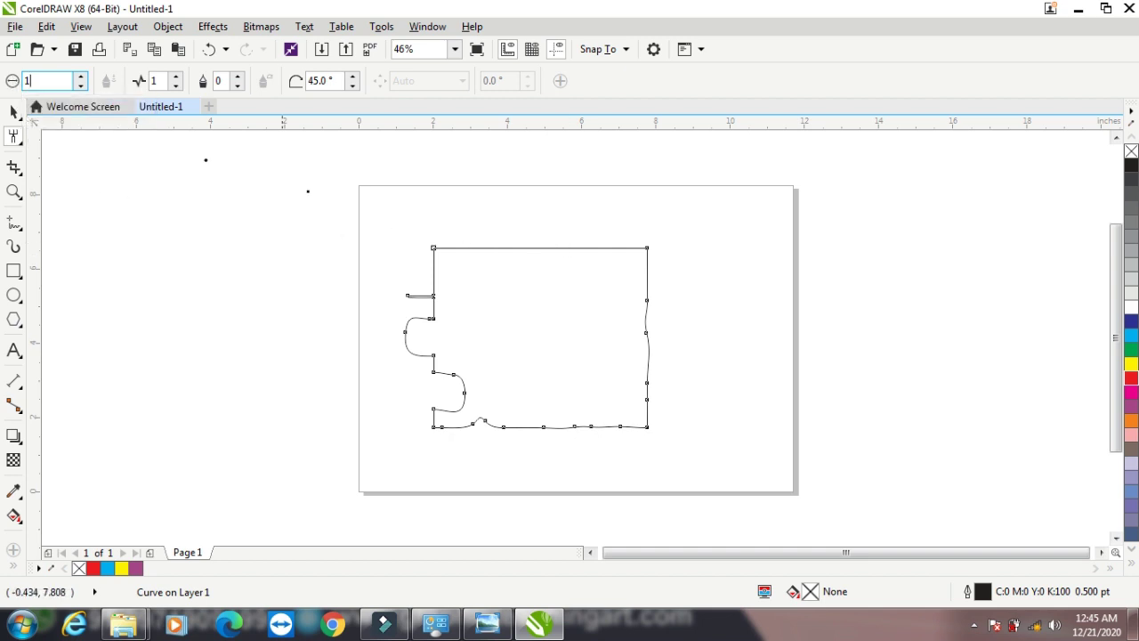
pyautogui.press('Return')
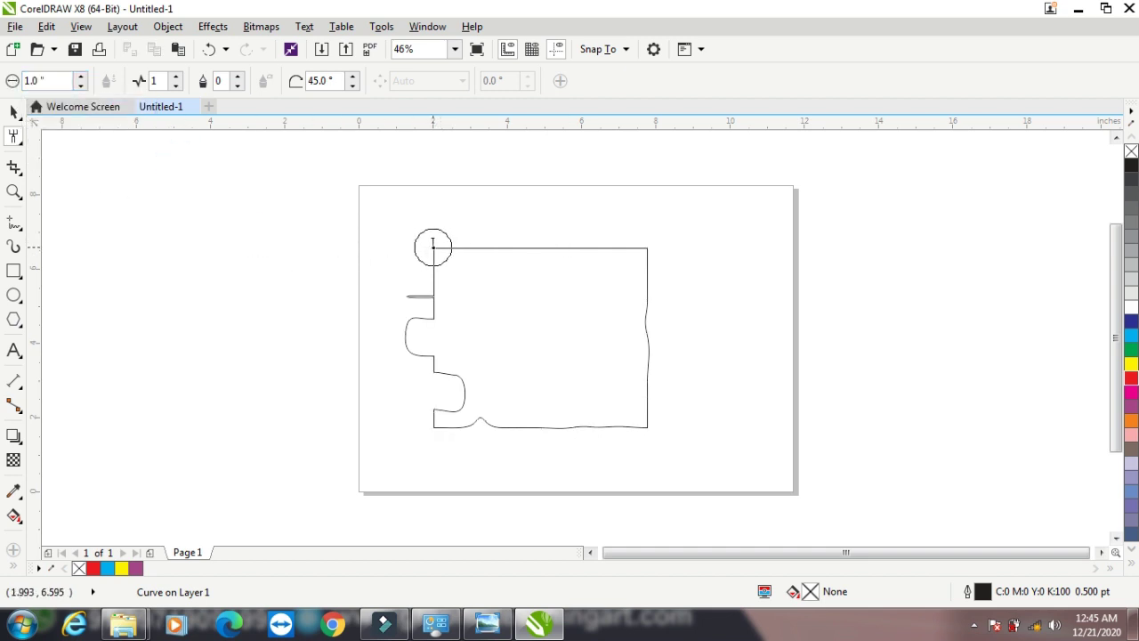
pyautogui.click(13, 111)
pyautogui.click(553, 337)
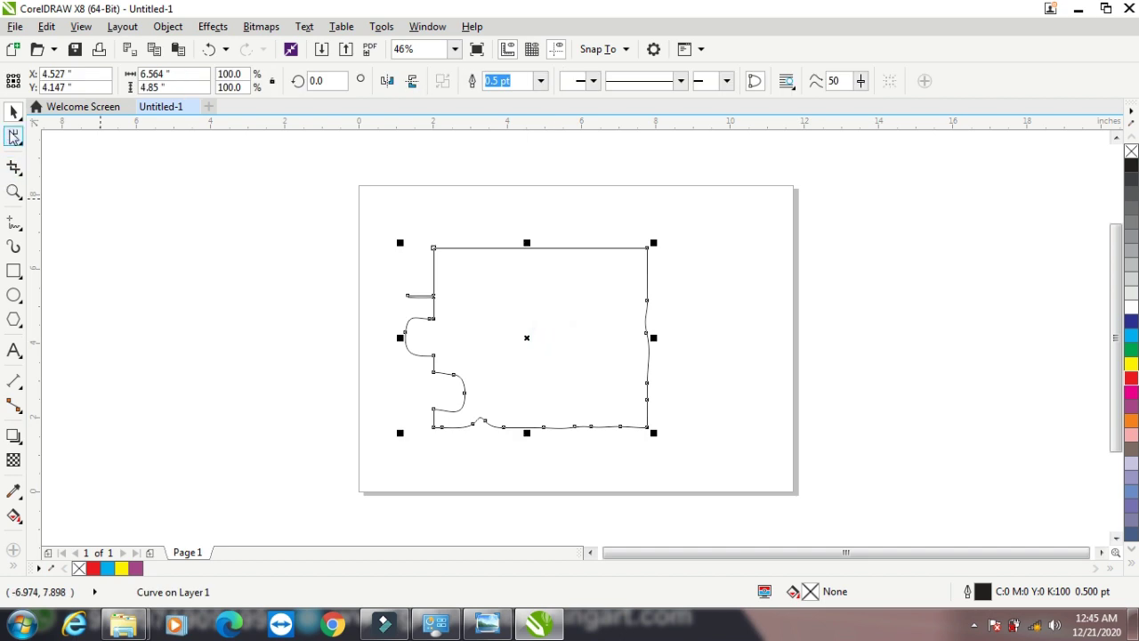
pyautogui.click(14, 135)
pyautogui.moveTo(433, 246); pyautogui.dragTo(637, 240)
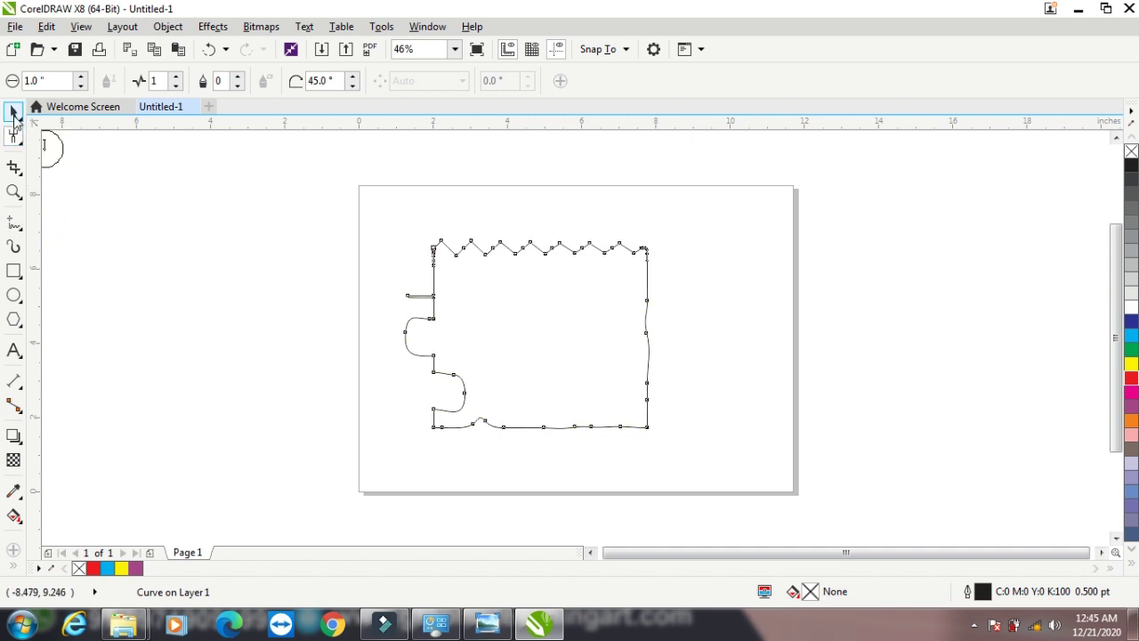
# Delete the distorted shape and draw a new rectangle about 7.71 × 3.51 inches on the page
pyautogui.click(14, 113)
pyautogui.press('Delete')
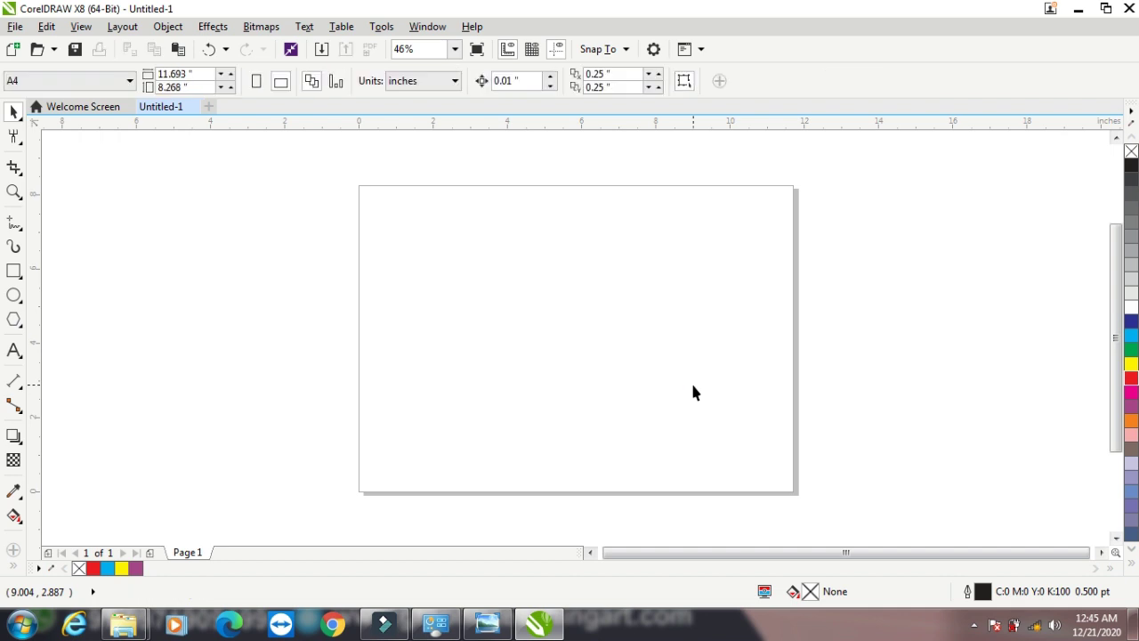
pyautogui.click(13, 270)
pyautogui.moveTo(425, 238); pyautogui.dragTo(711, 369)
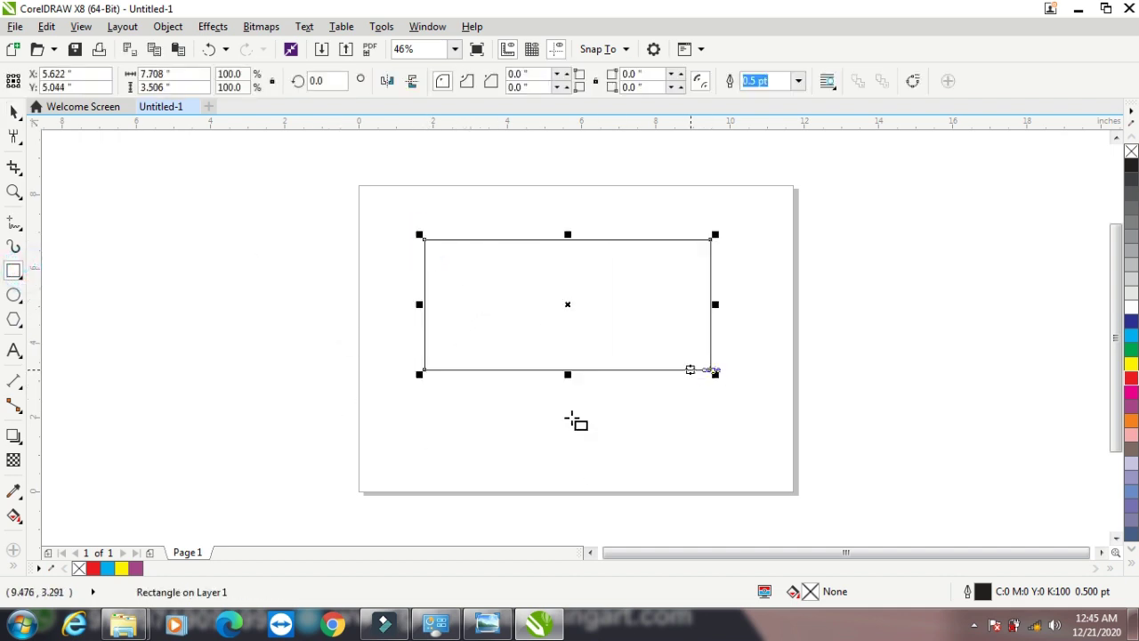
# Draw a small square, rotate it to 315°, and place two copies side by side on the rectangle's bottom edge from its left corner
pyautogui.moveTo(211, 307); pyautogui.dragTo(241, 335)
pyautogui.click(14, 112)
pyautogui.click(226, 323)
pyautogui.moveTo(247, 300); pyautogui.dragTo(486, 369)
pyautogui.click(269, 262)
pyautogui.click(230, 322)
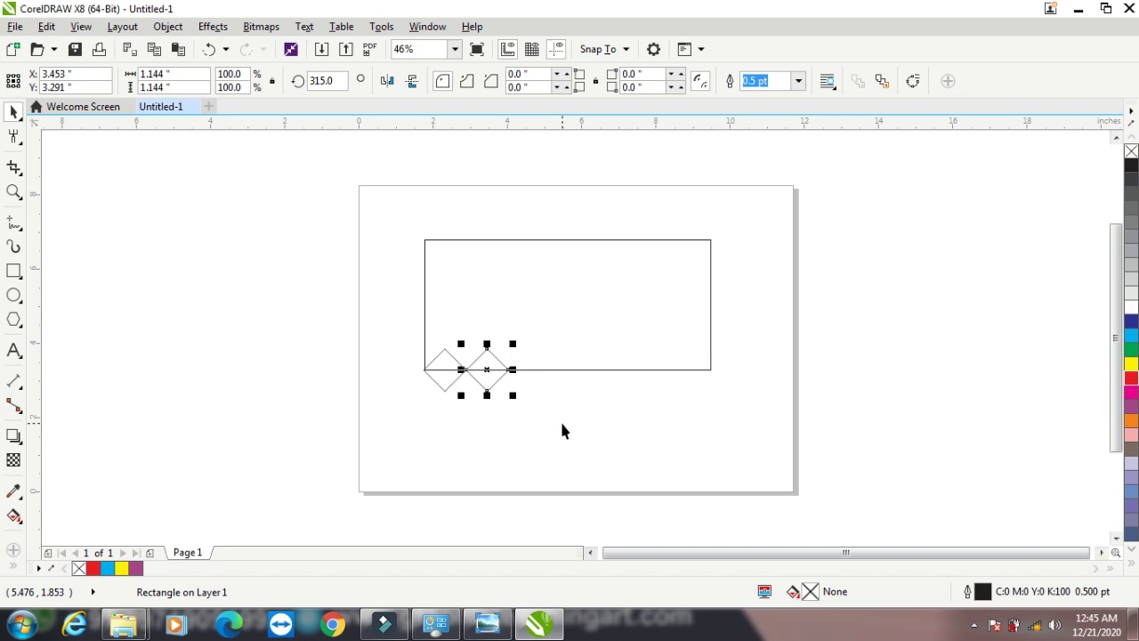
# Repeat the duplication five times to make a row of seven diamonds and fit the row to the rectangle's width
pyautogui.hotkey('ctrl', 'r')
pyautogui.hotkey('ctrl', 'r')
pyautogui.hotkey('ctrl', 'r')
pyautogui.hotkey('ctrl', 'r')
pyautogui.hotkey('ctrl', 'r')
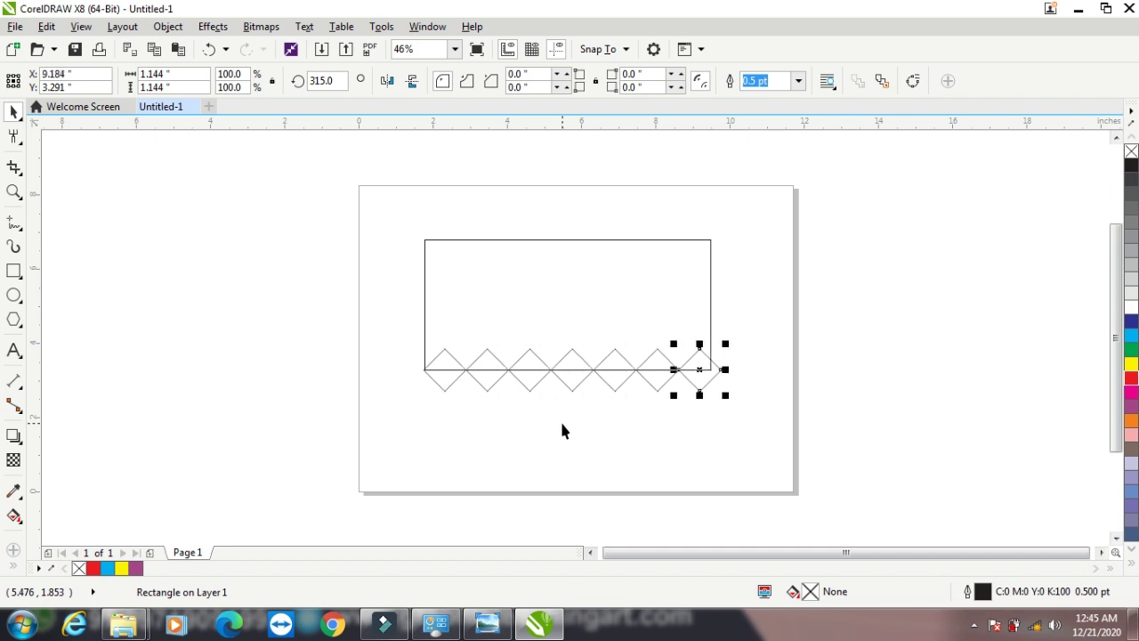
pyautogui.moveTo(698, 376)
pyautogui.mouseDown()
pyautogui.moveTo(774, 358)
pyautogui.moveTo(717, 371)
pyautogui.mouseUp()
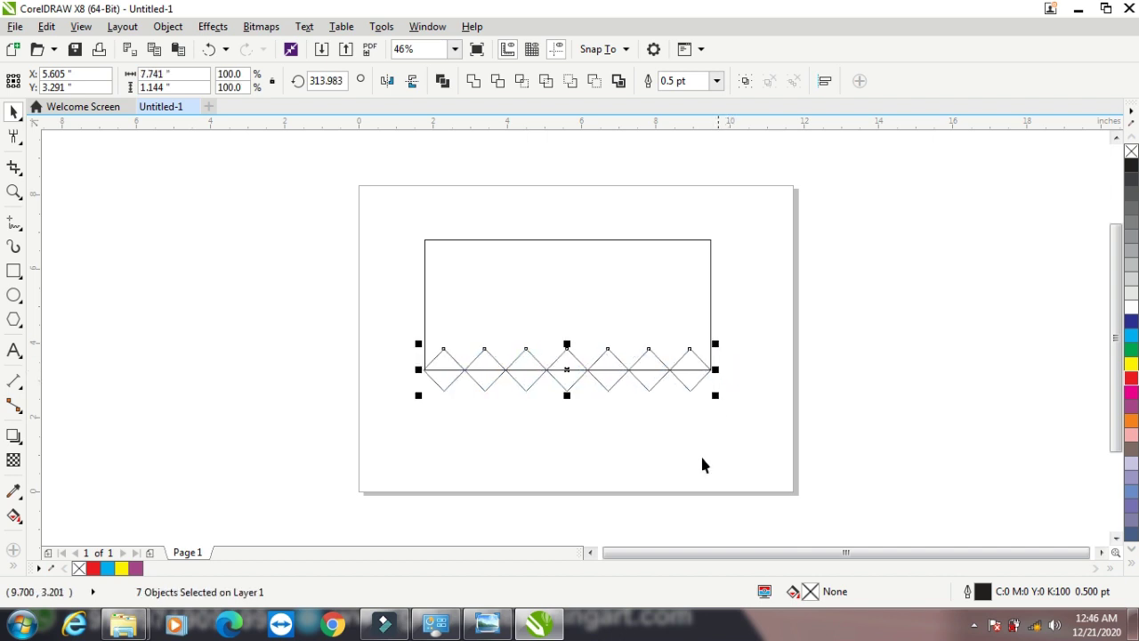
# Combine the seven diamonds into one curve and use it to trim the rectangle's bottom edge
pyautogui.click(443, 82)
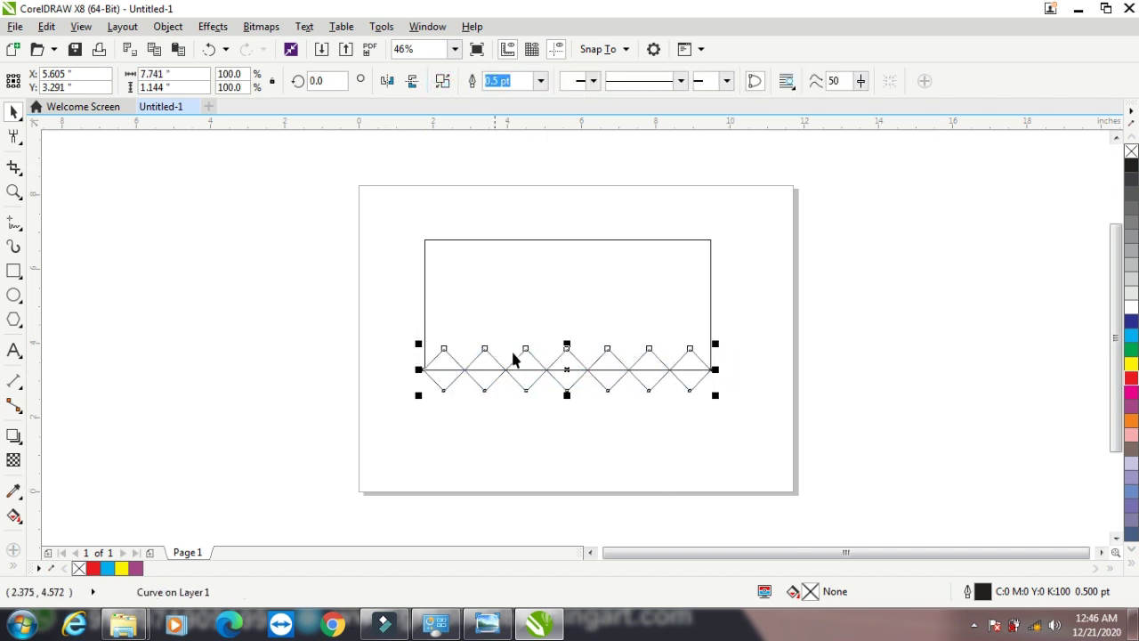
pyautogui.keyDown('shift'); pyautogui.click(548, 312); pyautogui.keyUp('shift')
pyautogui.click(498, 84)
# Move the row of diamonds off the page to the right of the trimmed rectangle and delete it
pyautogui.click(308, 274)
pyautogui.click(412, 376)
pyautogui.moveTo(418, 378); pyautogui.dragTo(798, 359)
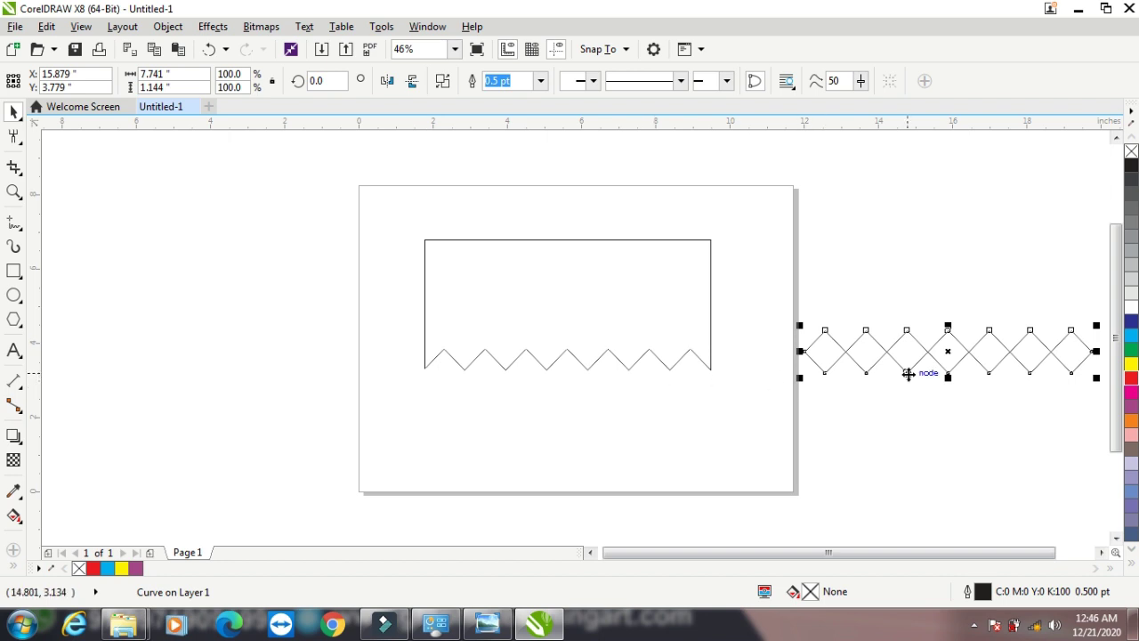
pyautogui.press('Delete')
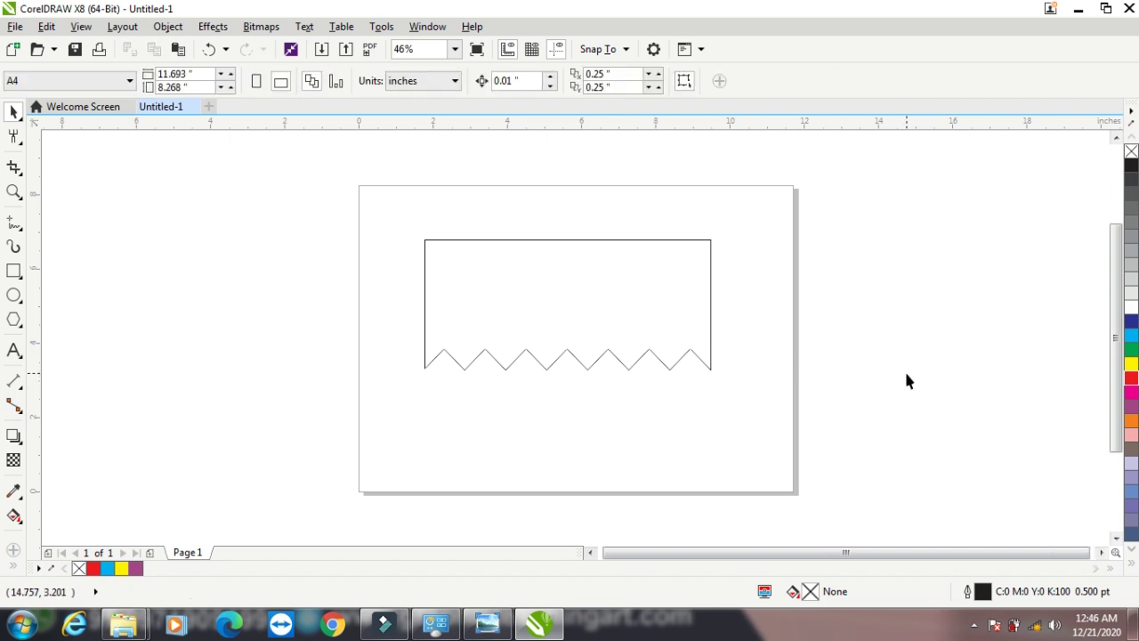
# Minimize the drawing window to show the desktop
pyautogui.click(14, 143)
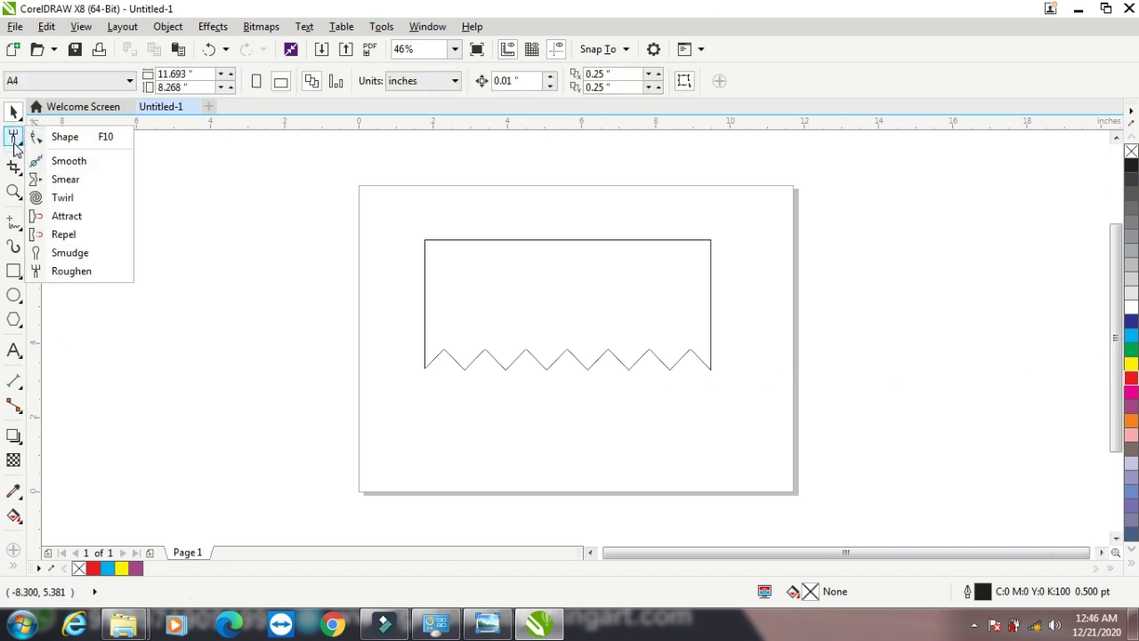
pyautogui.click(71, 270)
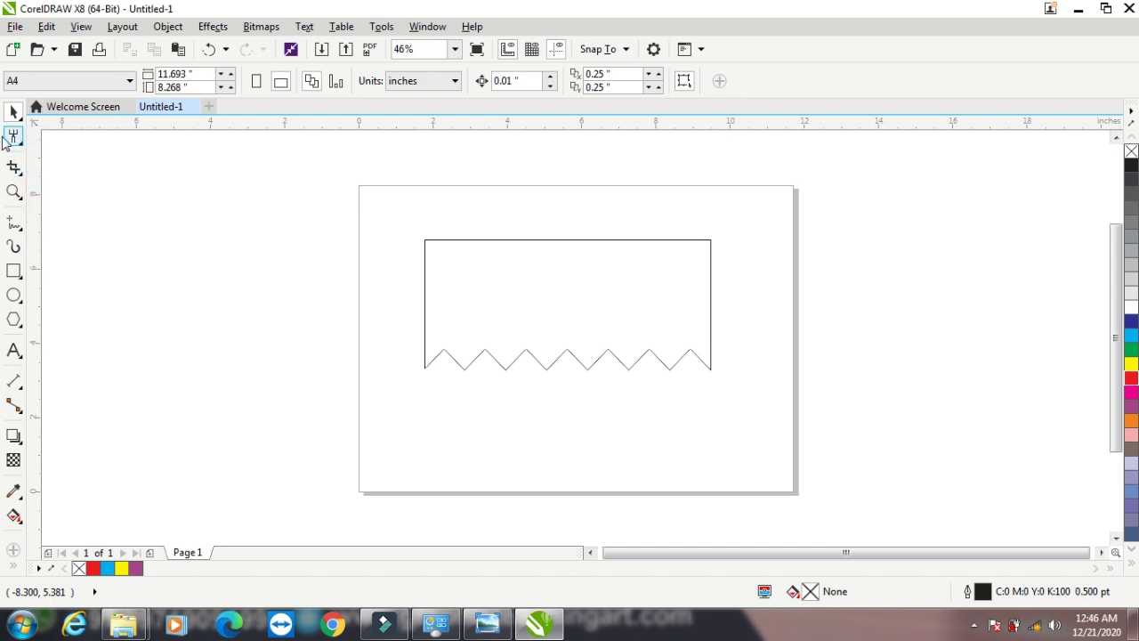
pyautogui.click(1076, 15)
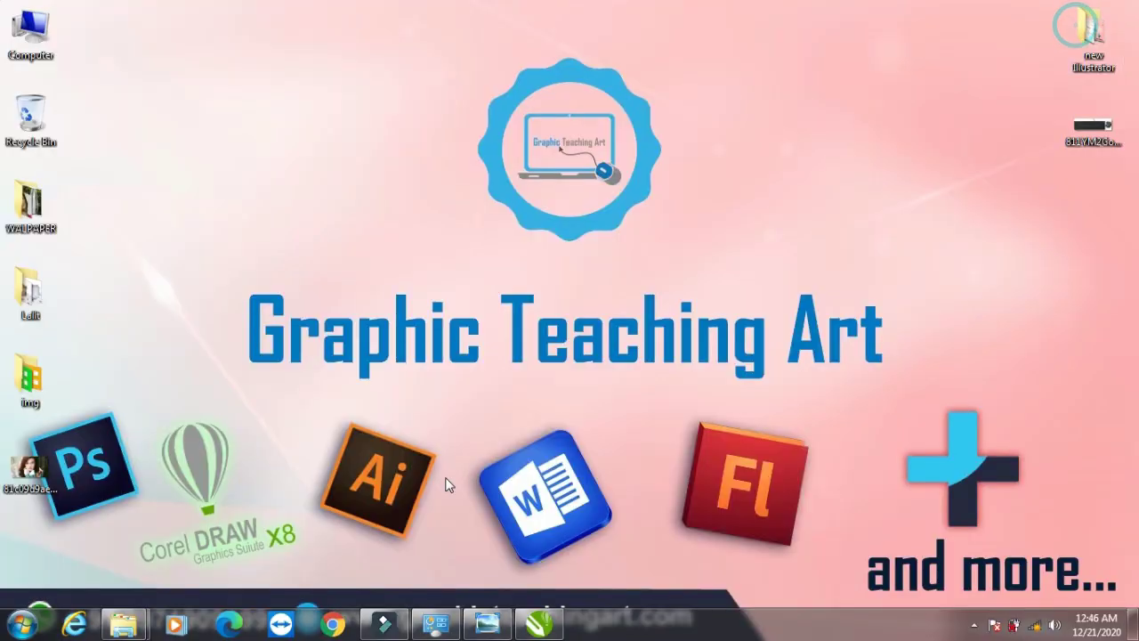